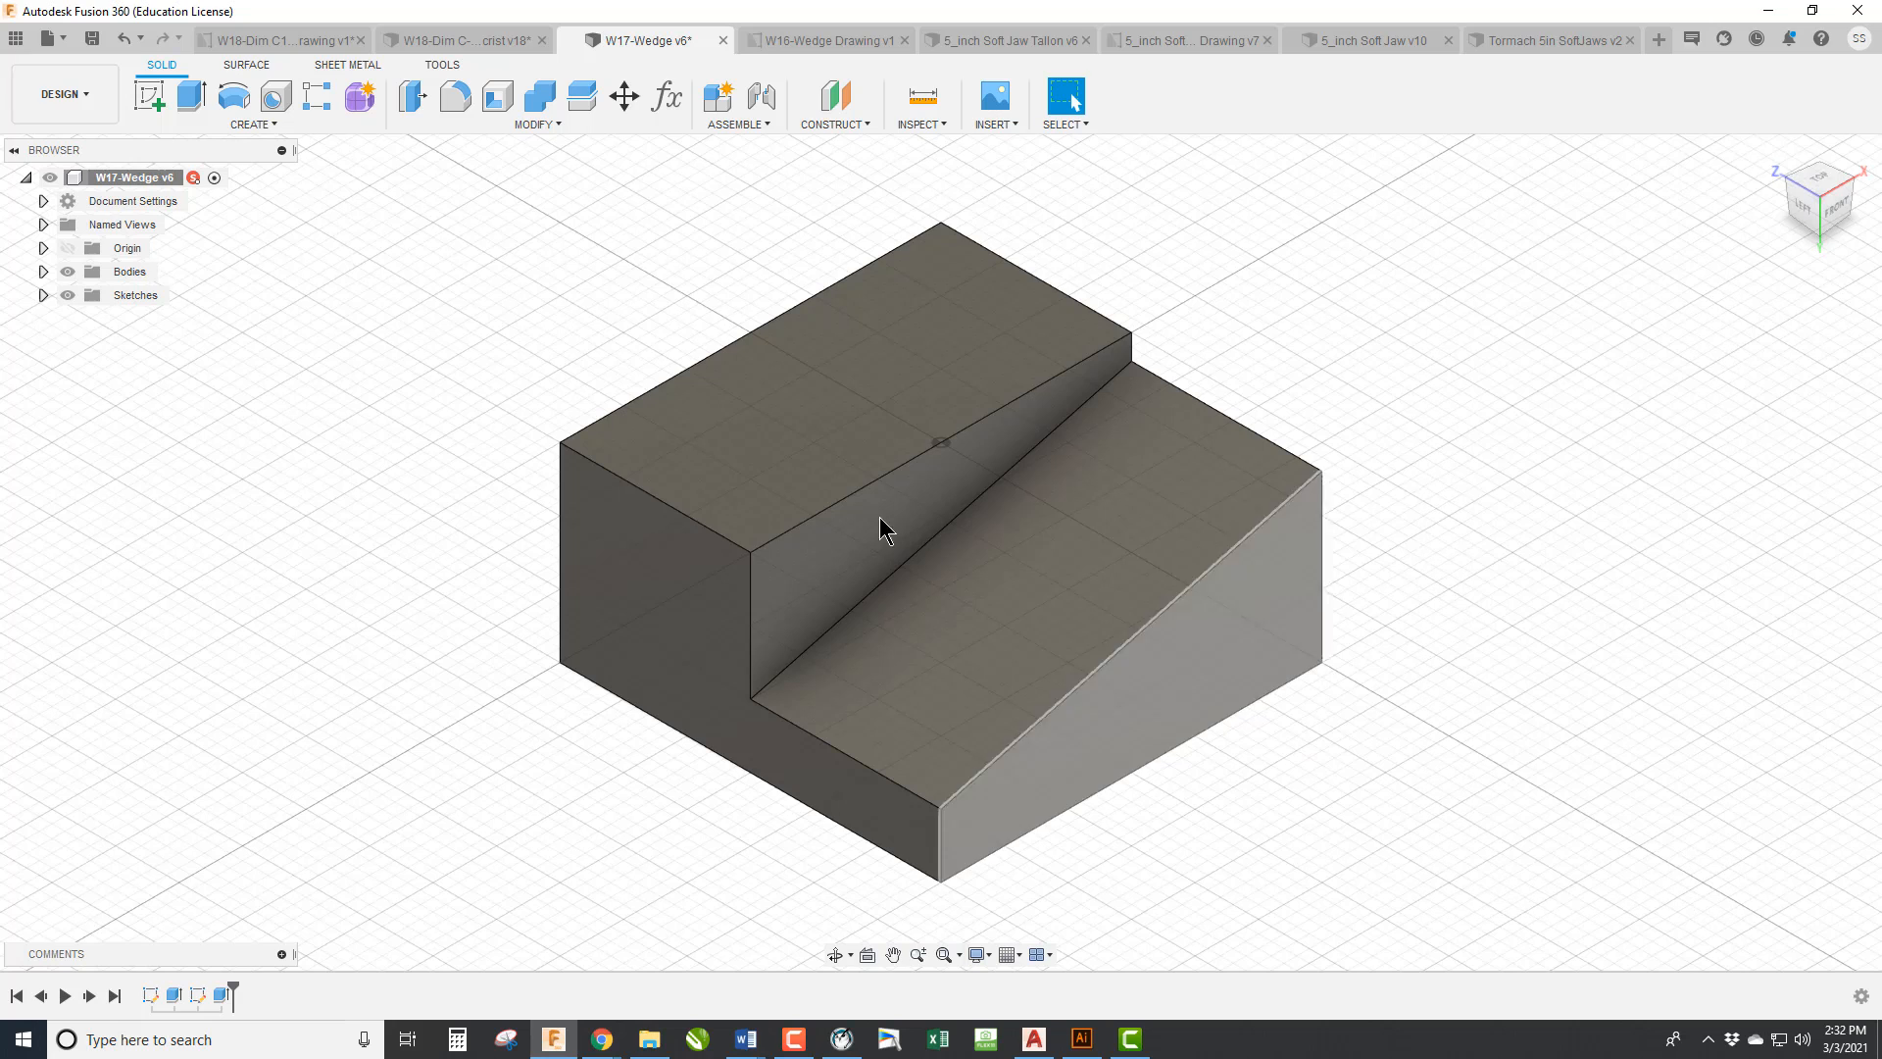
Check the mass and physical material in the properties of the W17-Wedge component.
right_click(145, 179)
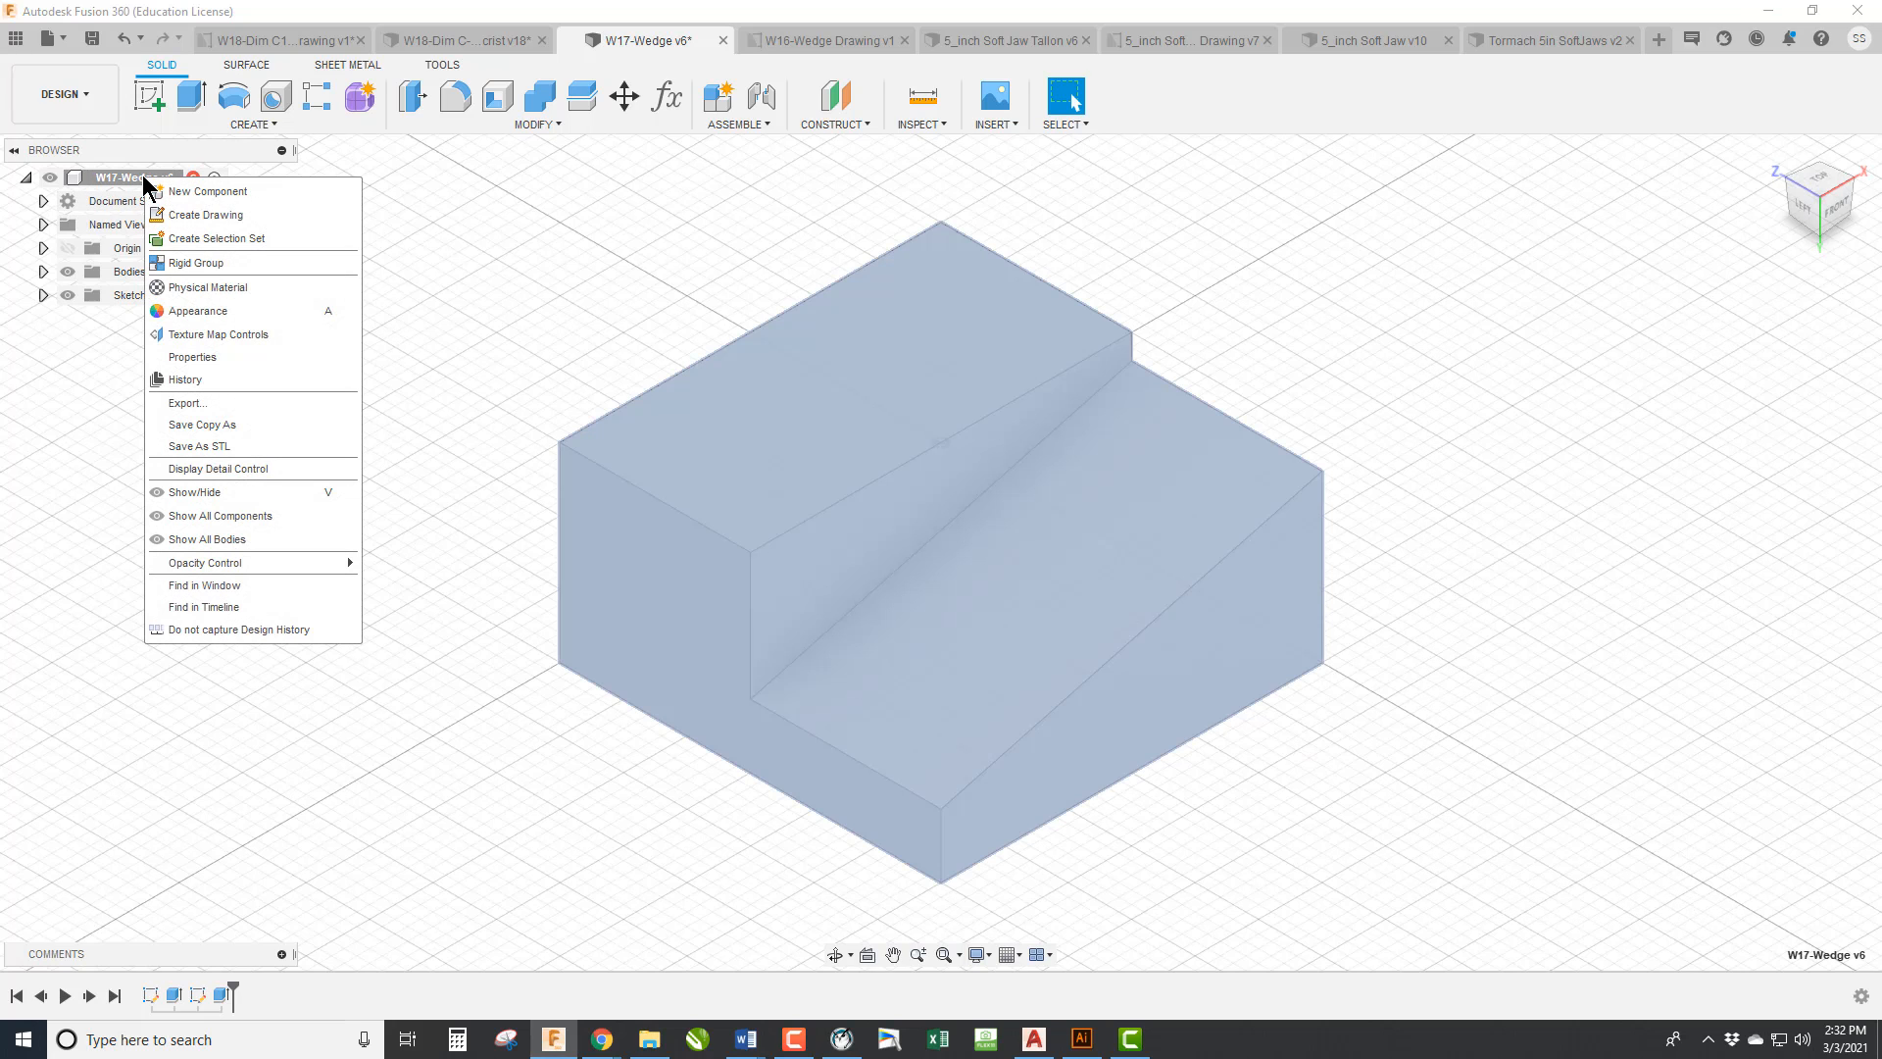
left_click(221, 359)
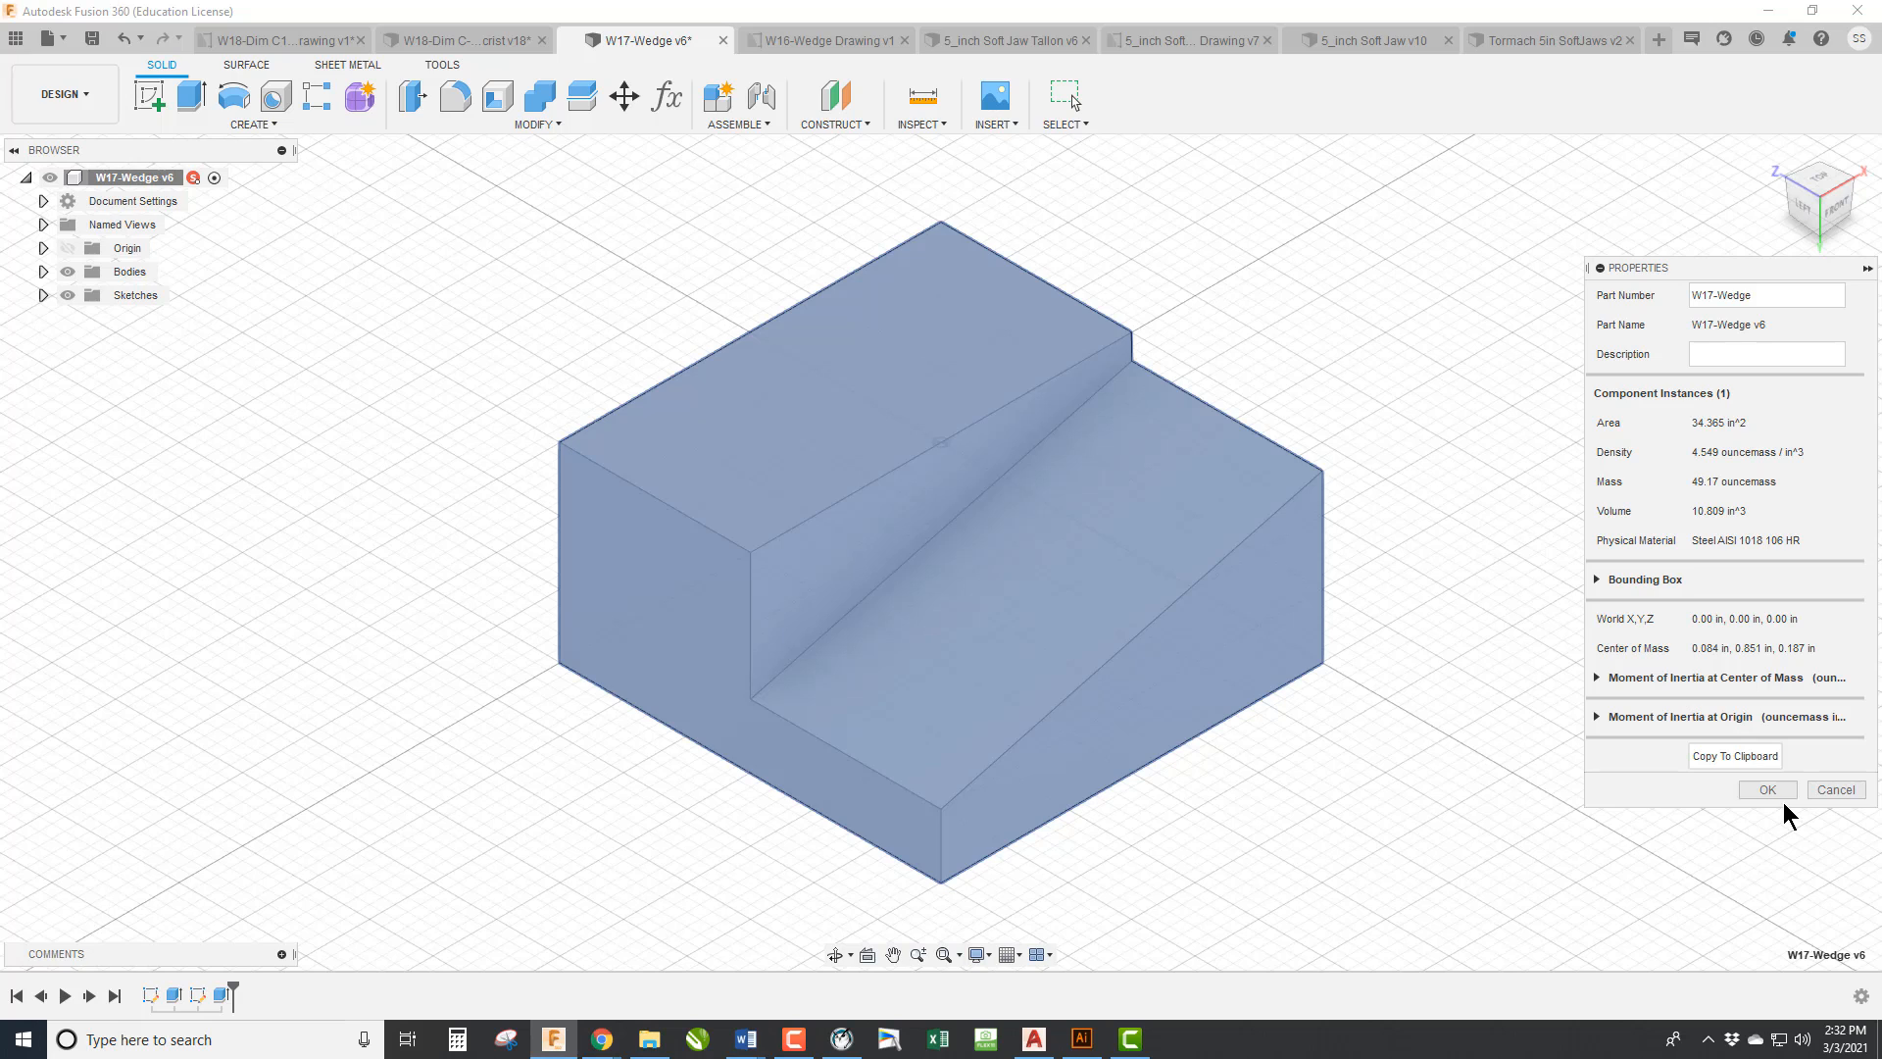
left_click(1835, 789)
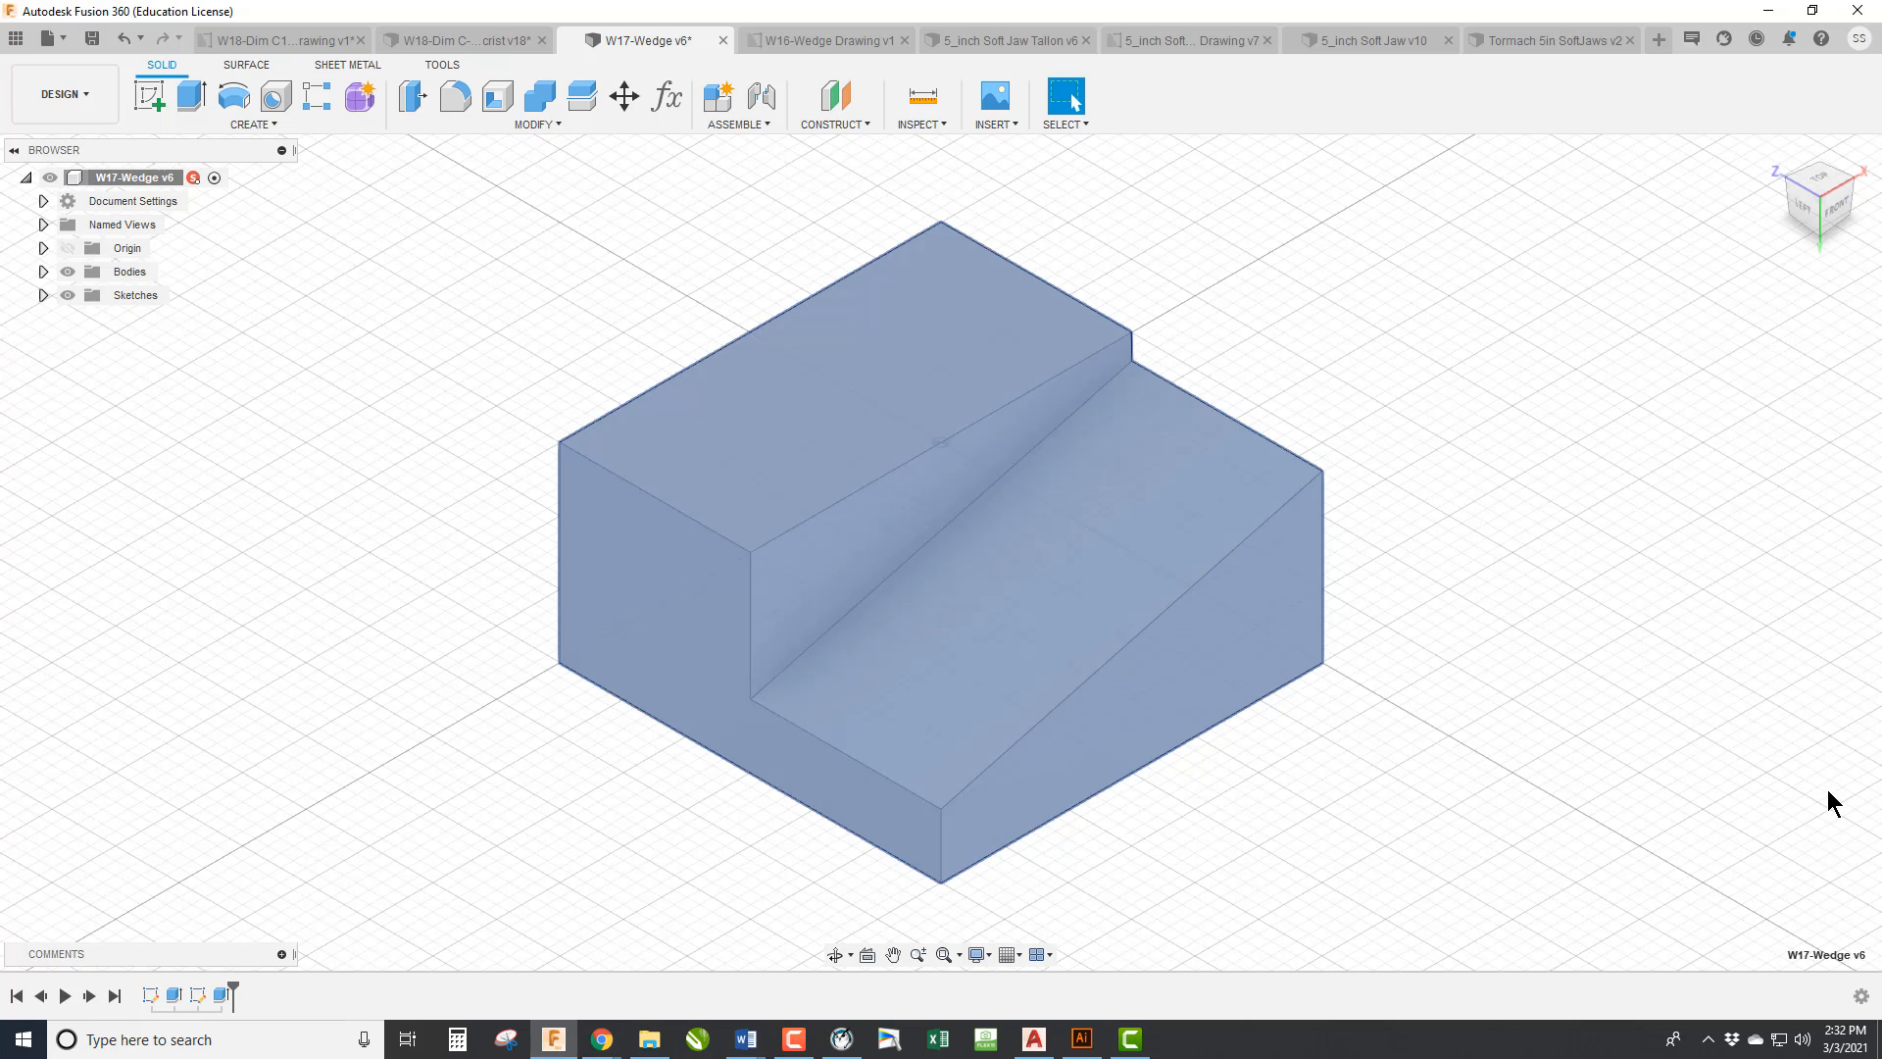
left_click(714, 434)
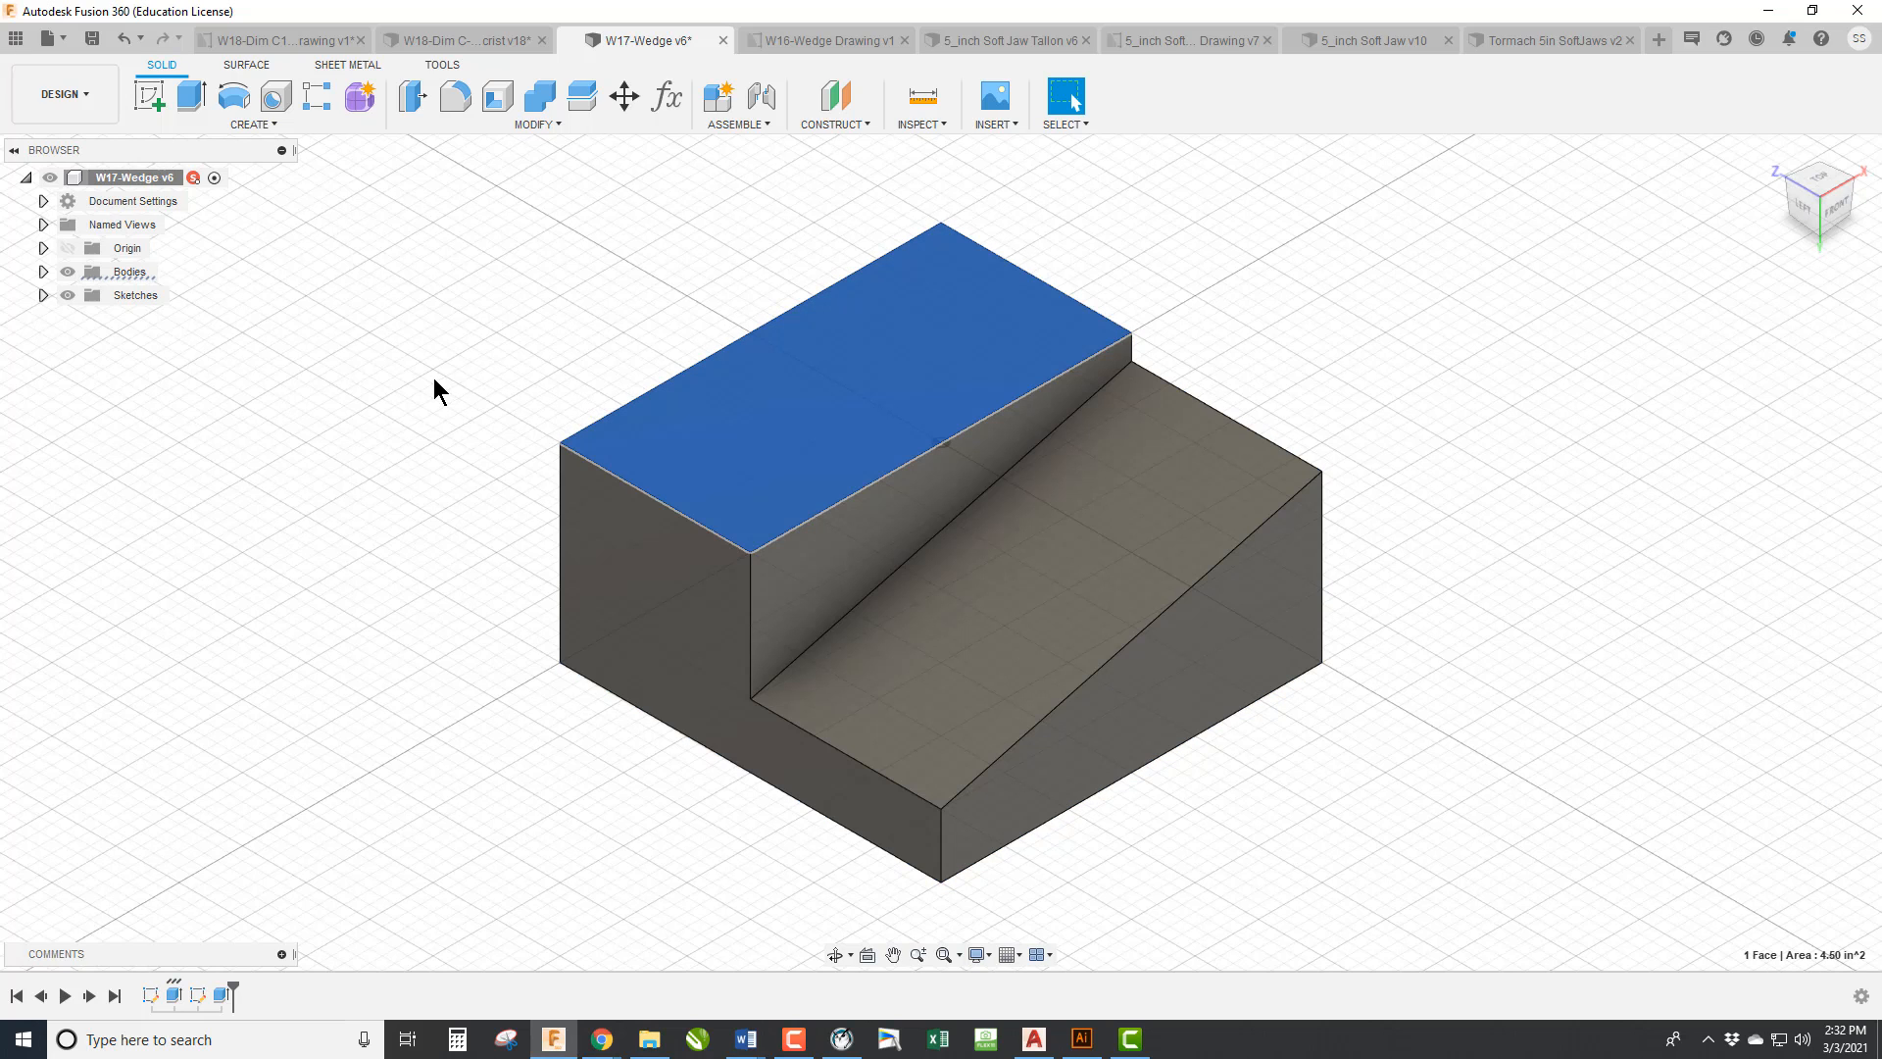
Create a new drawing from the wedge design using the Fusion 360 Drawing Template 11x8.5.
left_click(73, 114)
mouse_move(67, 361)
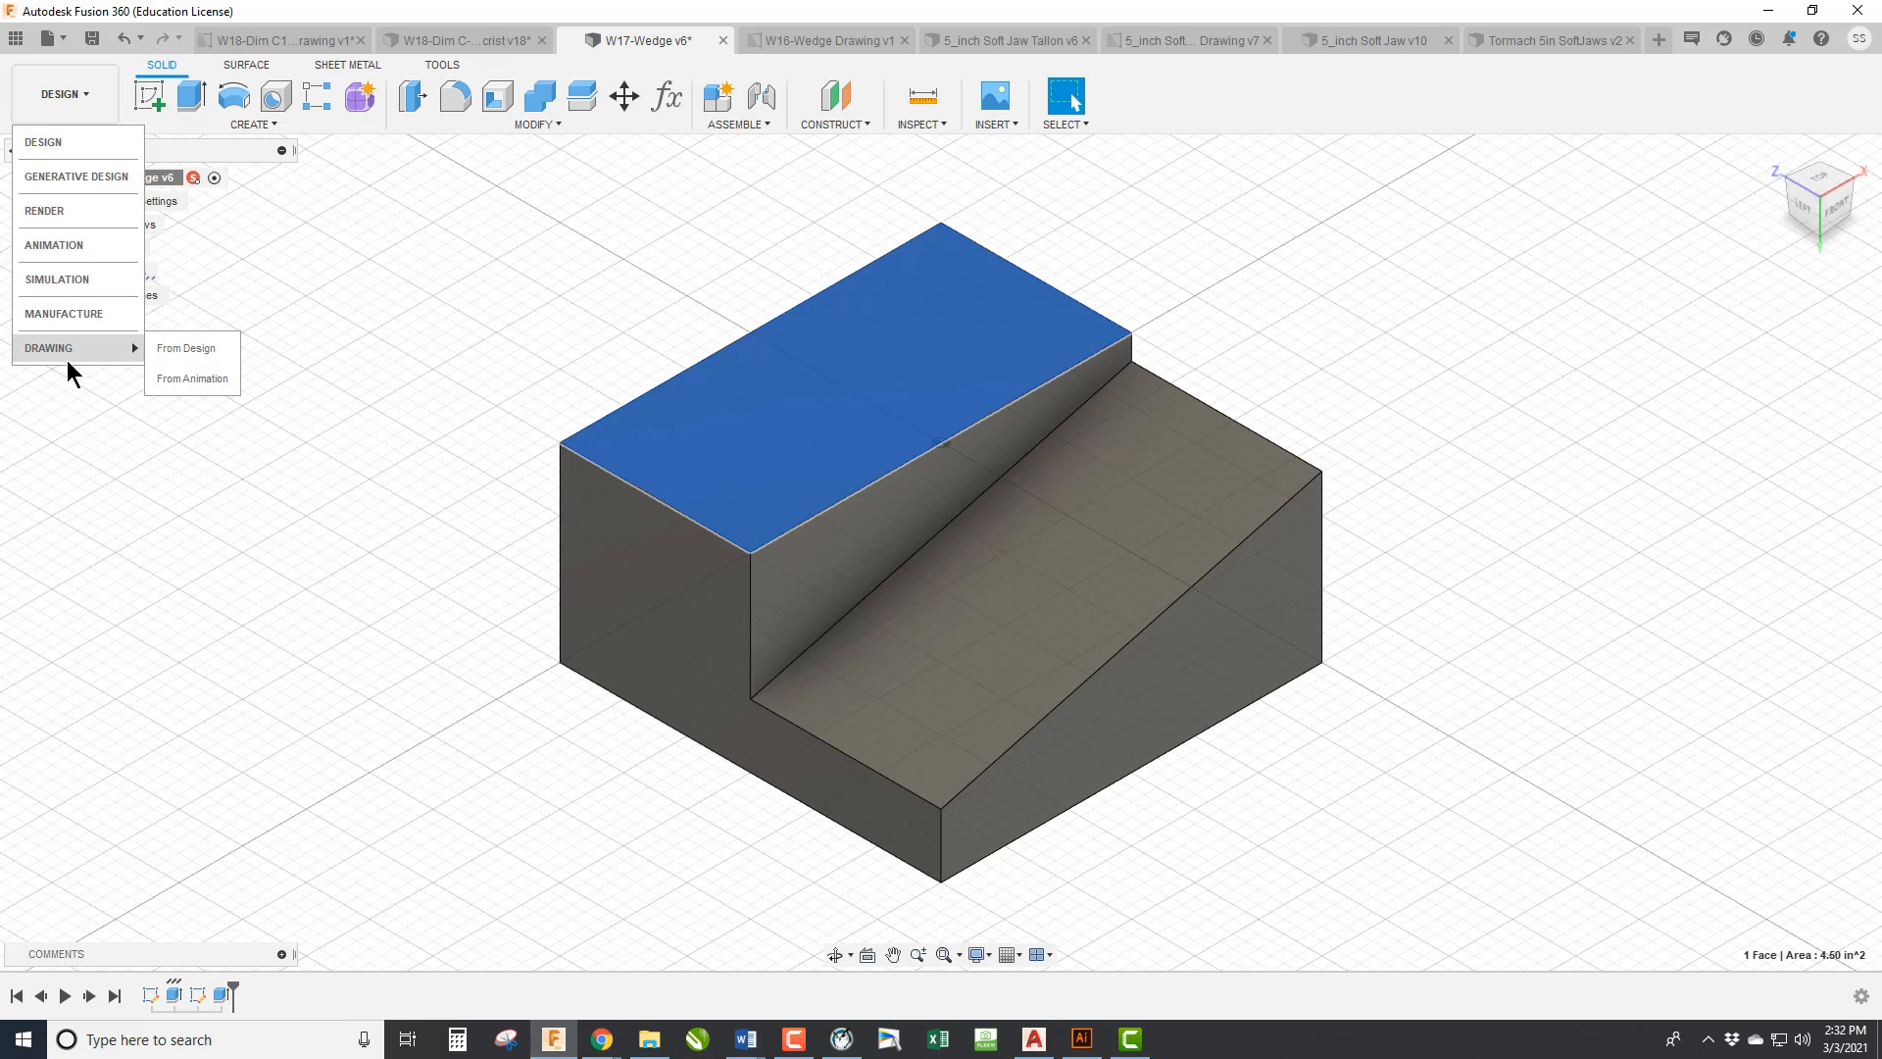
left_click(185, 349)
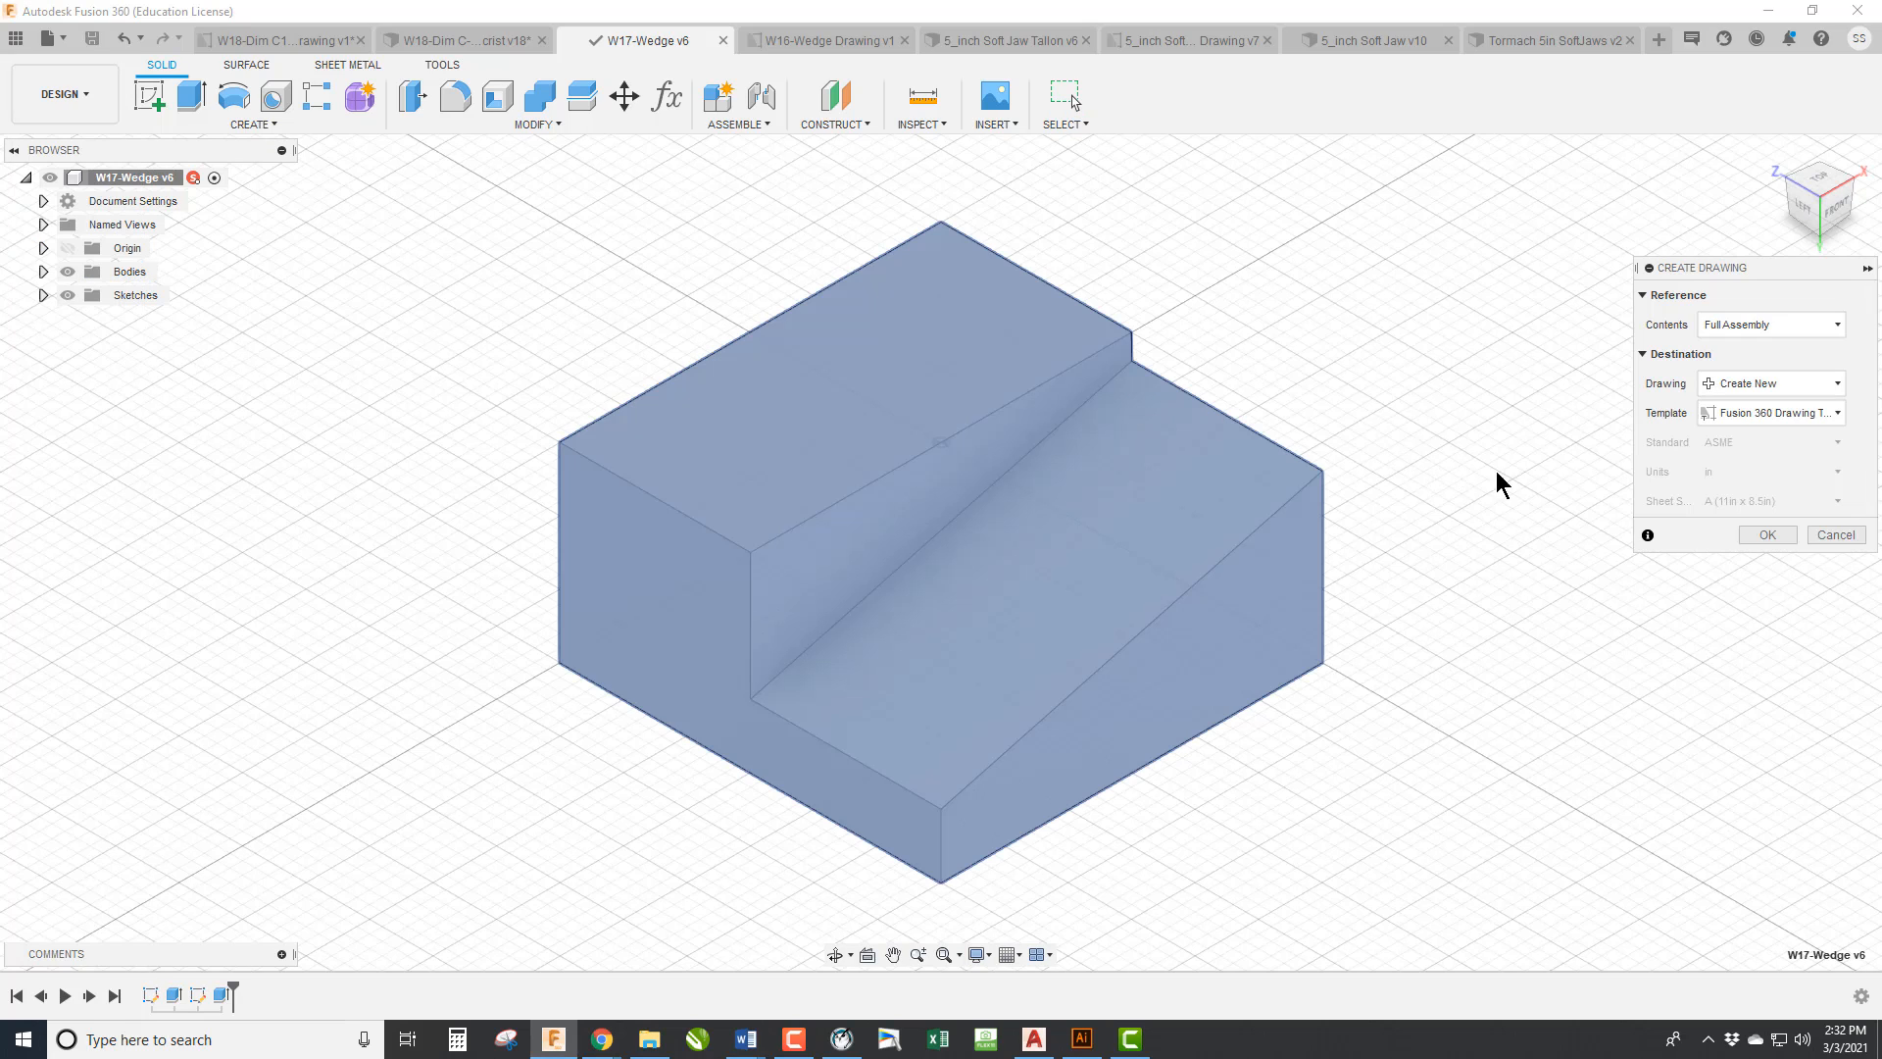
left_click(1772, 412)
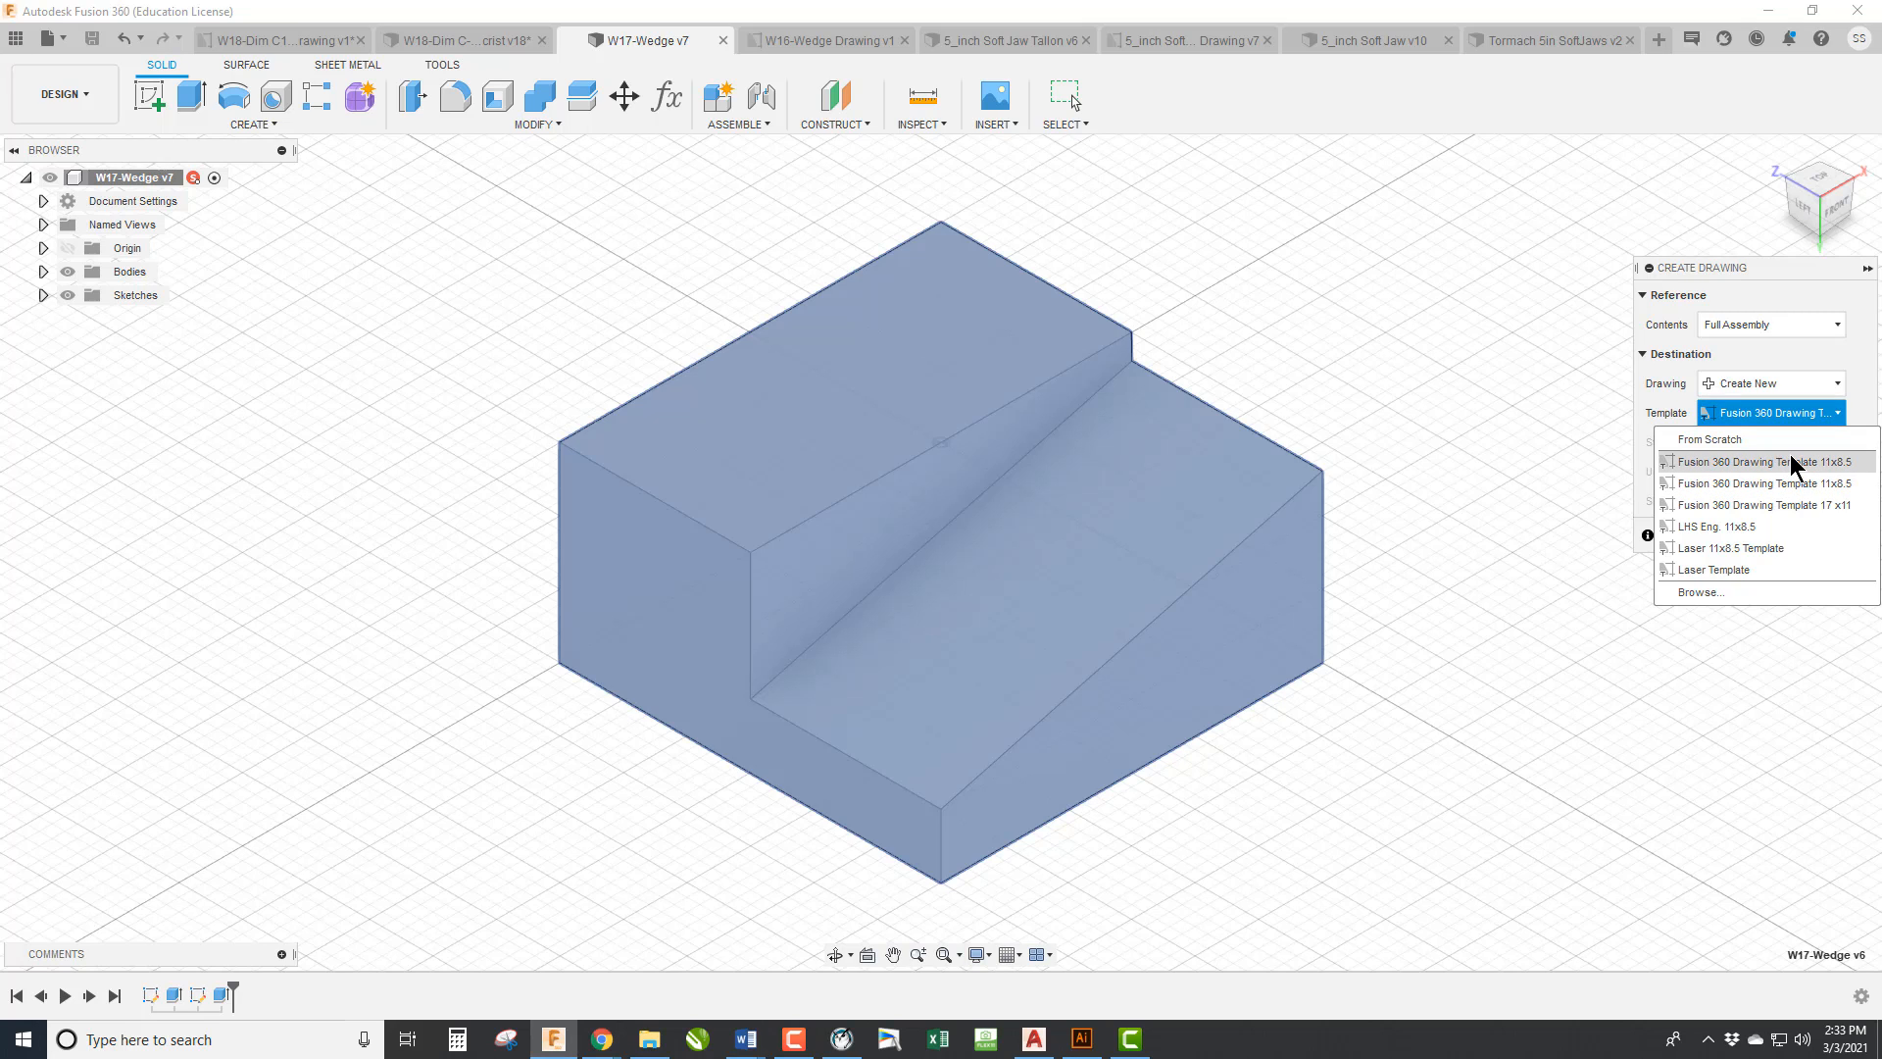
left_click(1792, 463)
left_click(1778, 537)
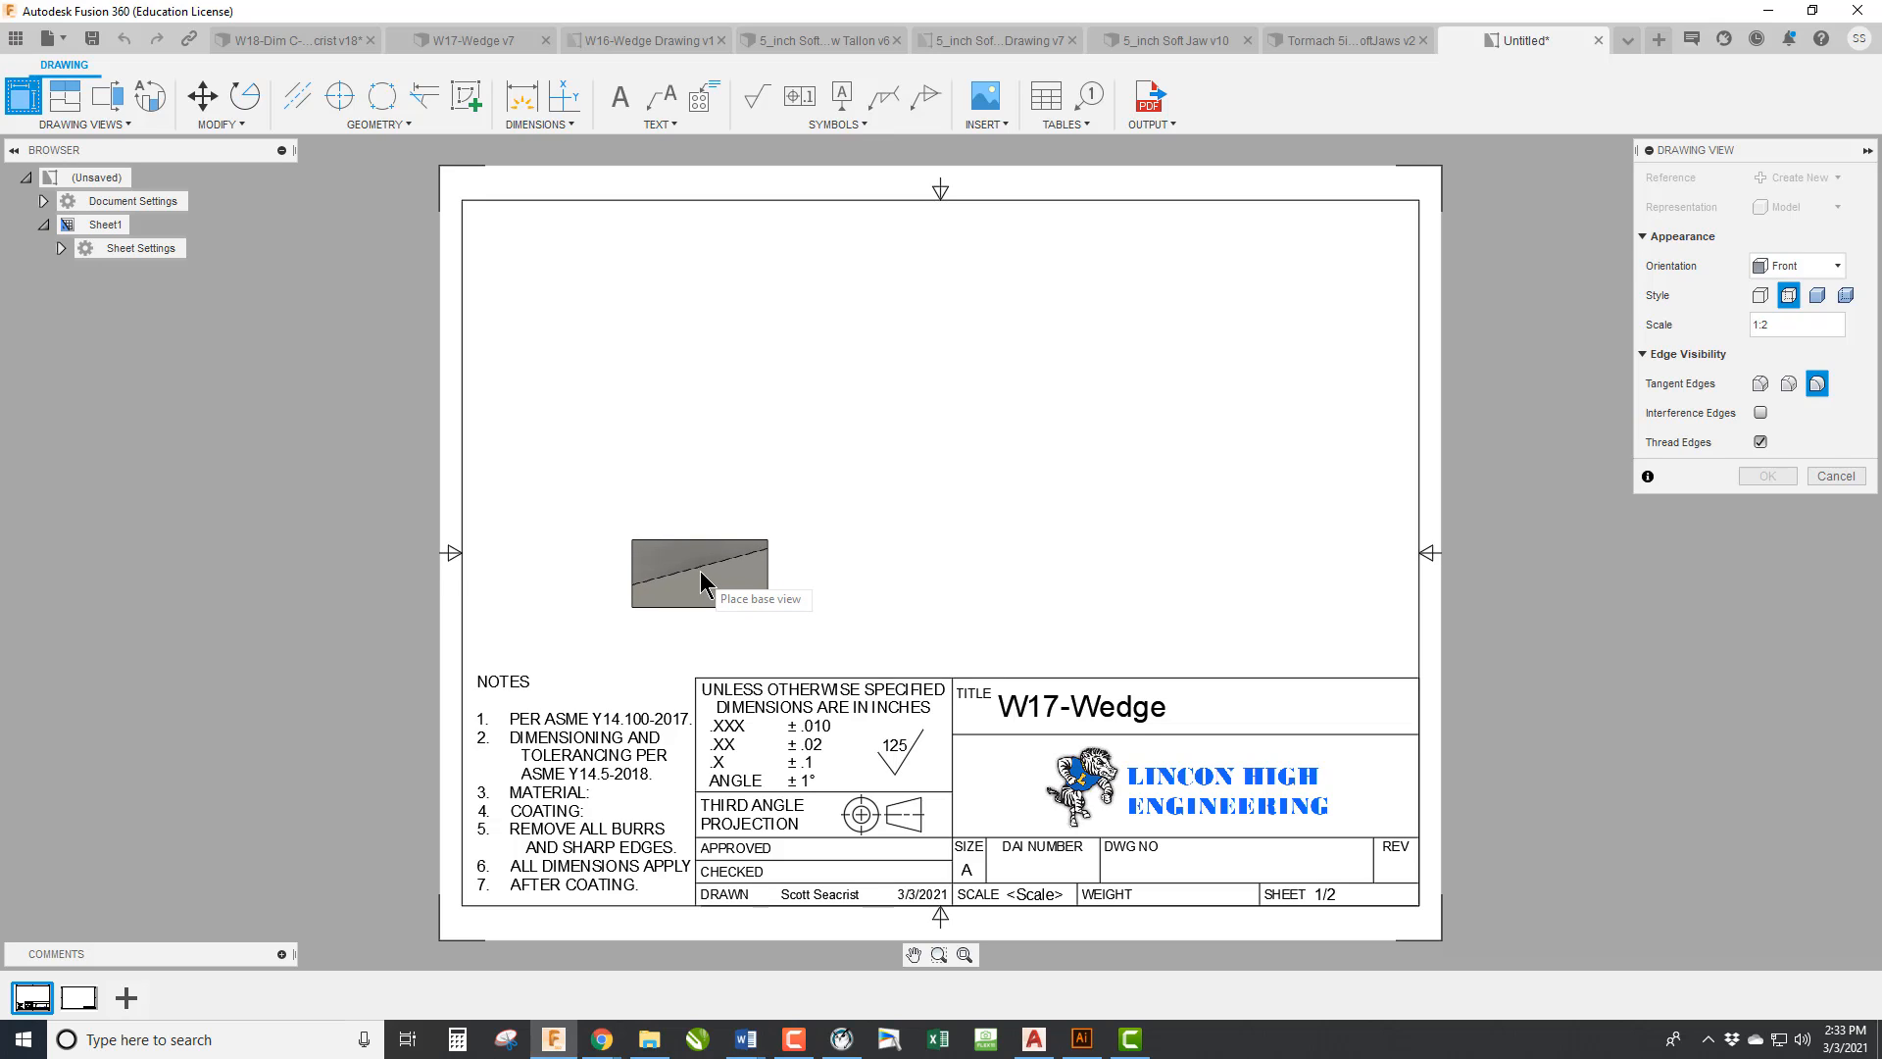
Place the front base view in the left half of the sheet above the title block at 1:2 scale.
left_click(714, 544)
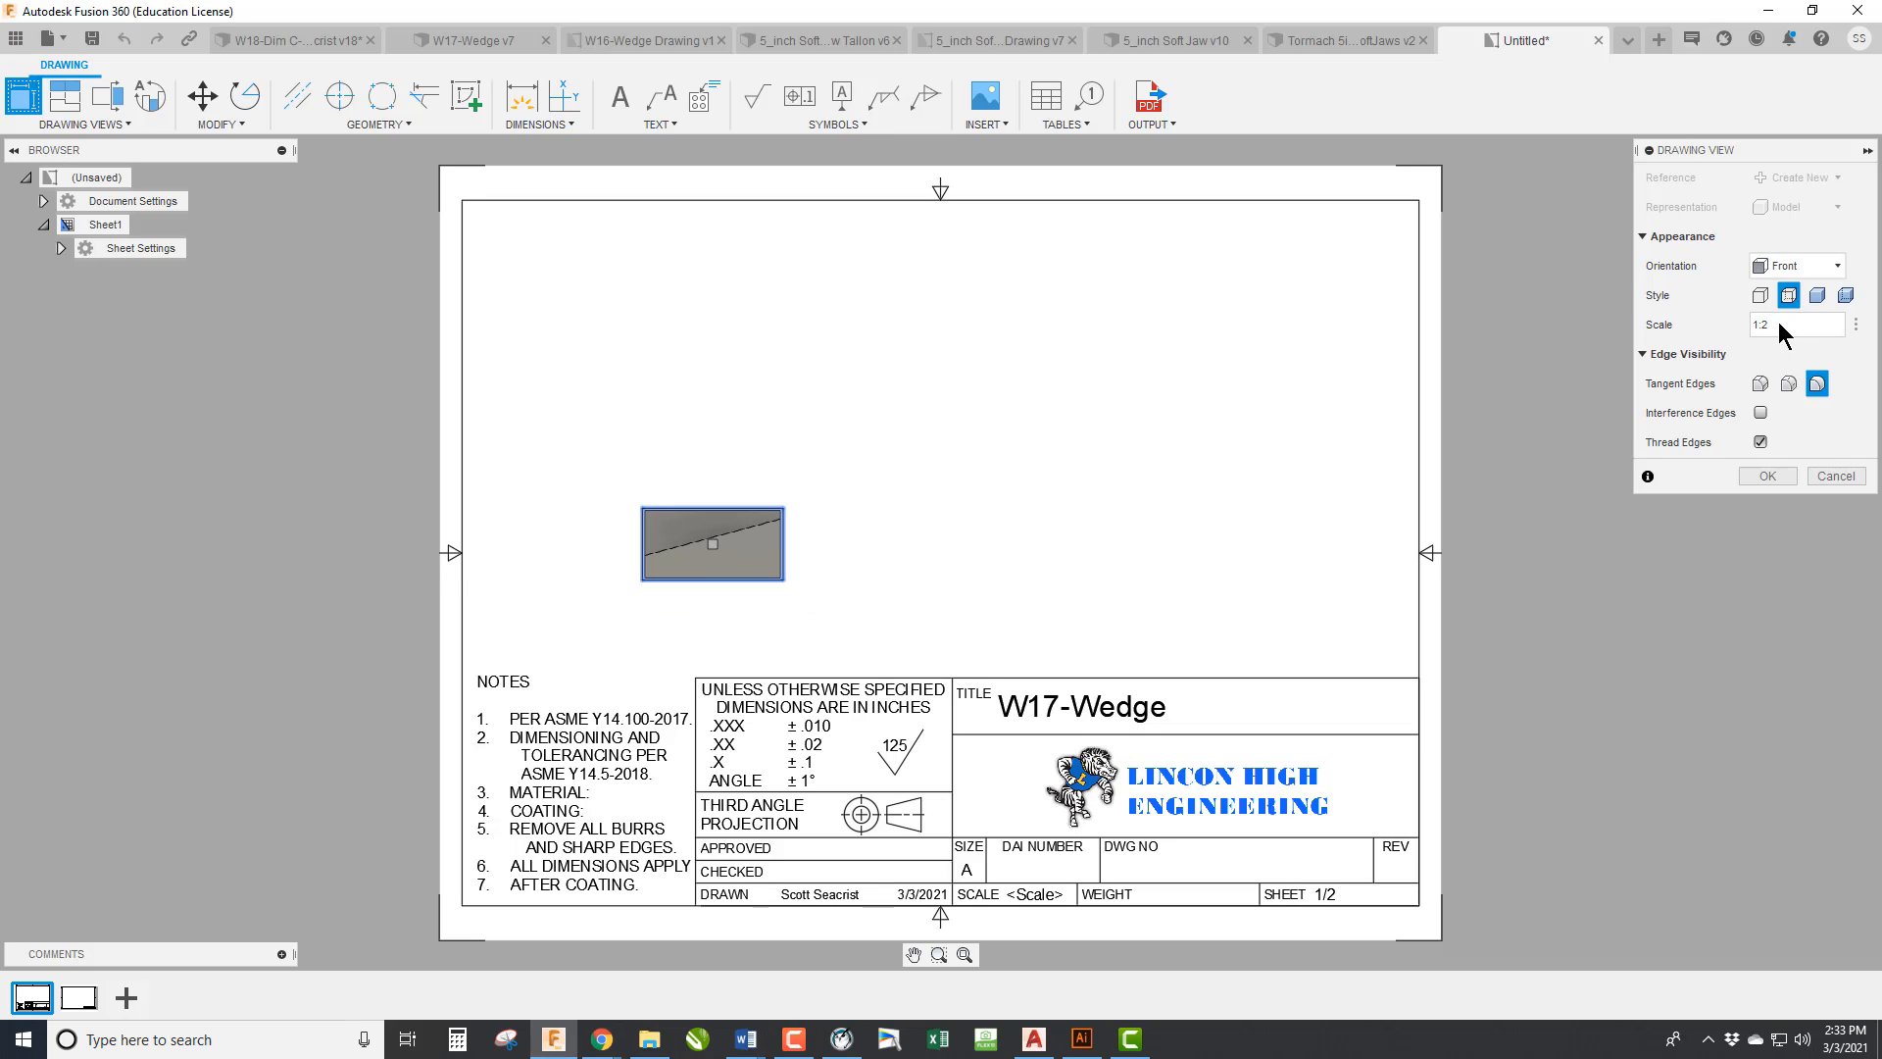
double_click(1776, 324)
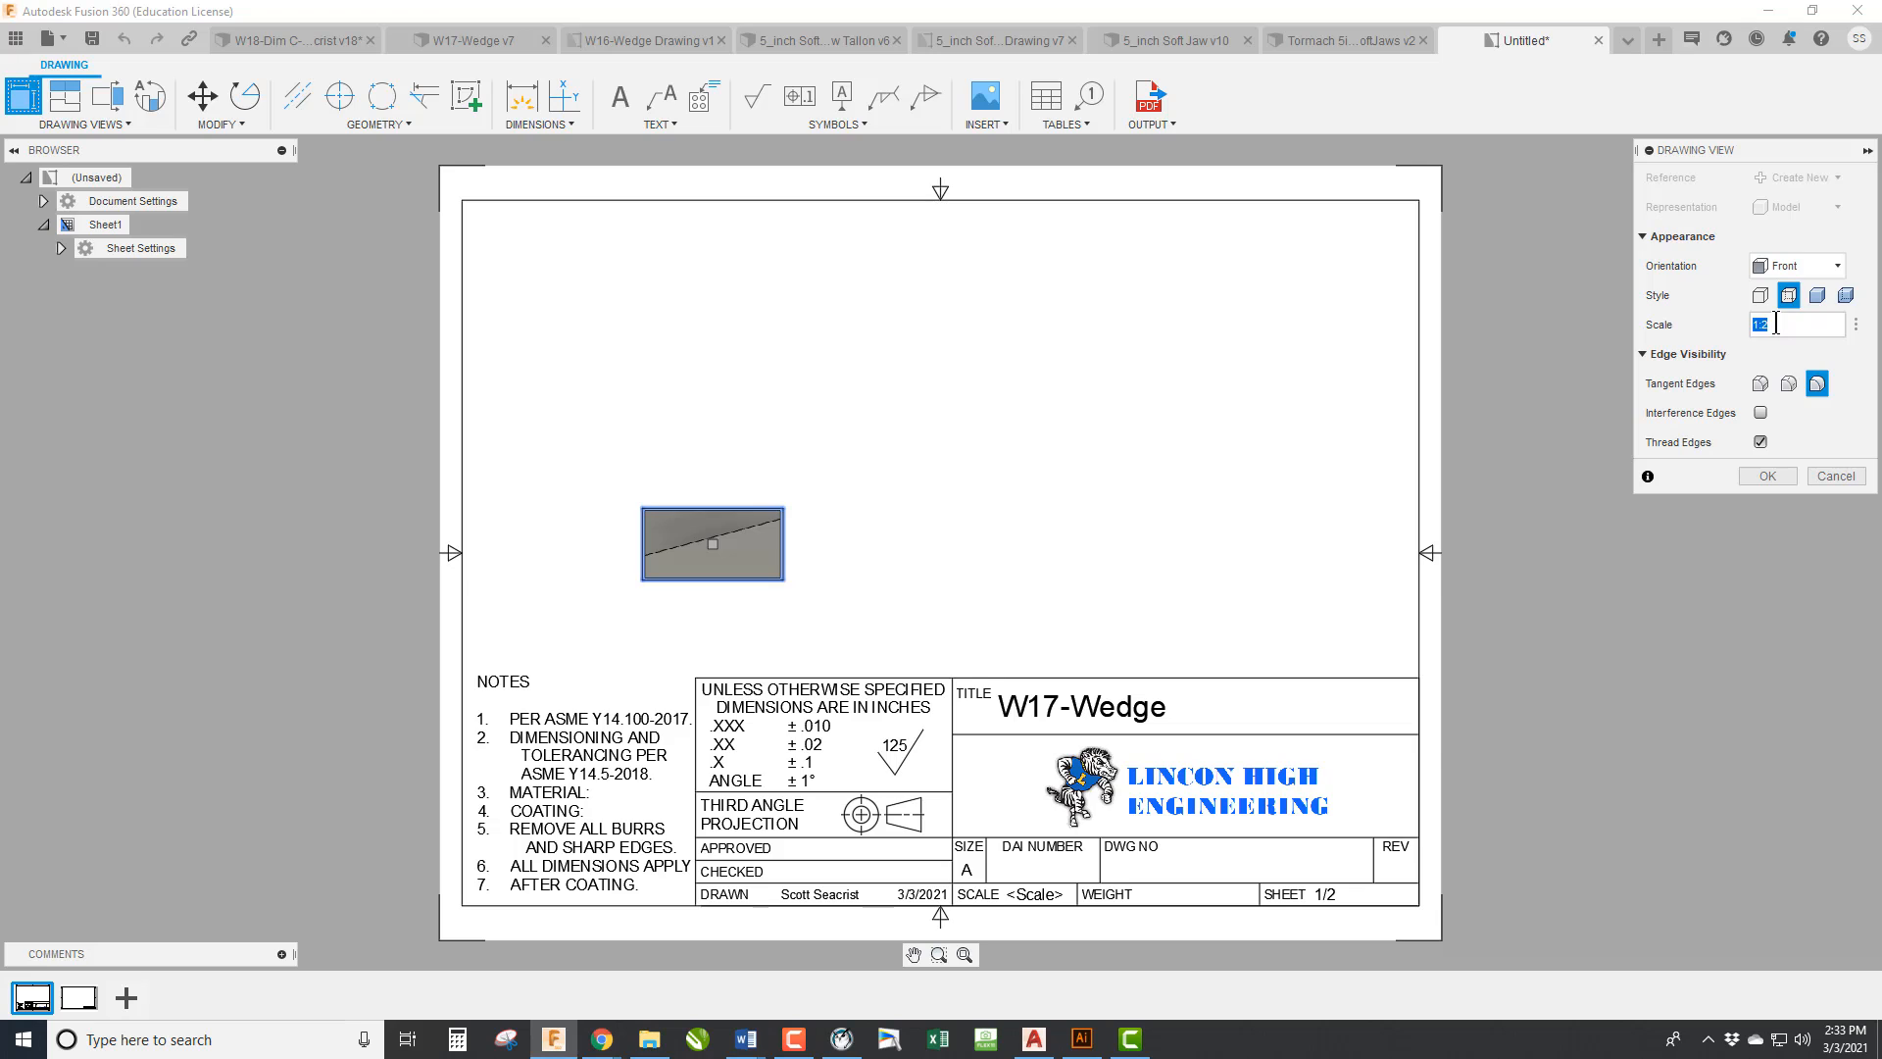
type("1")
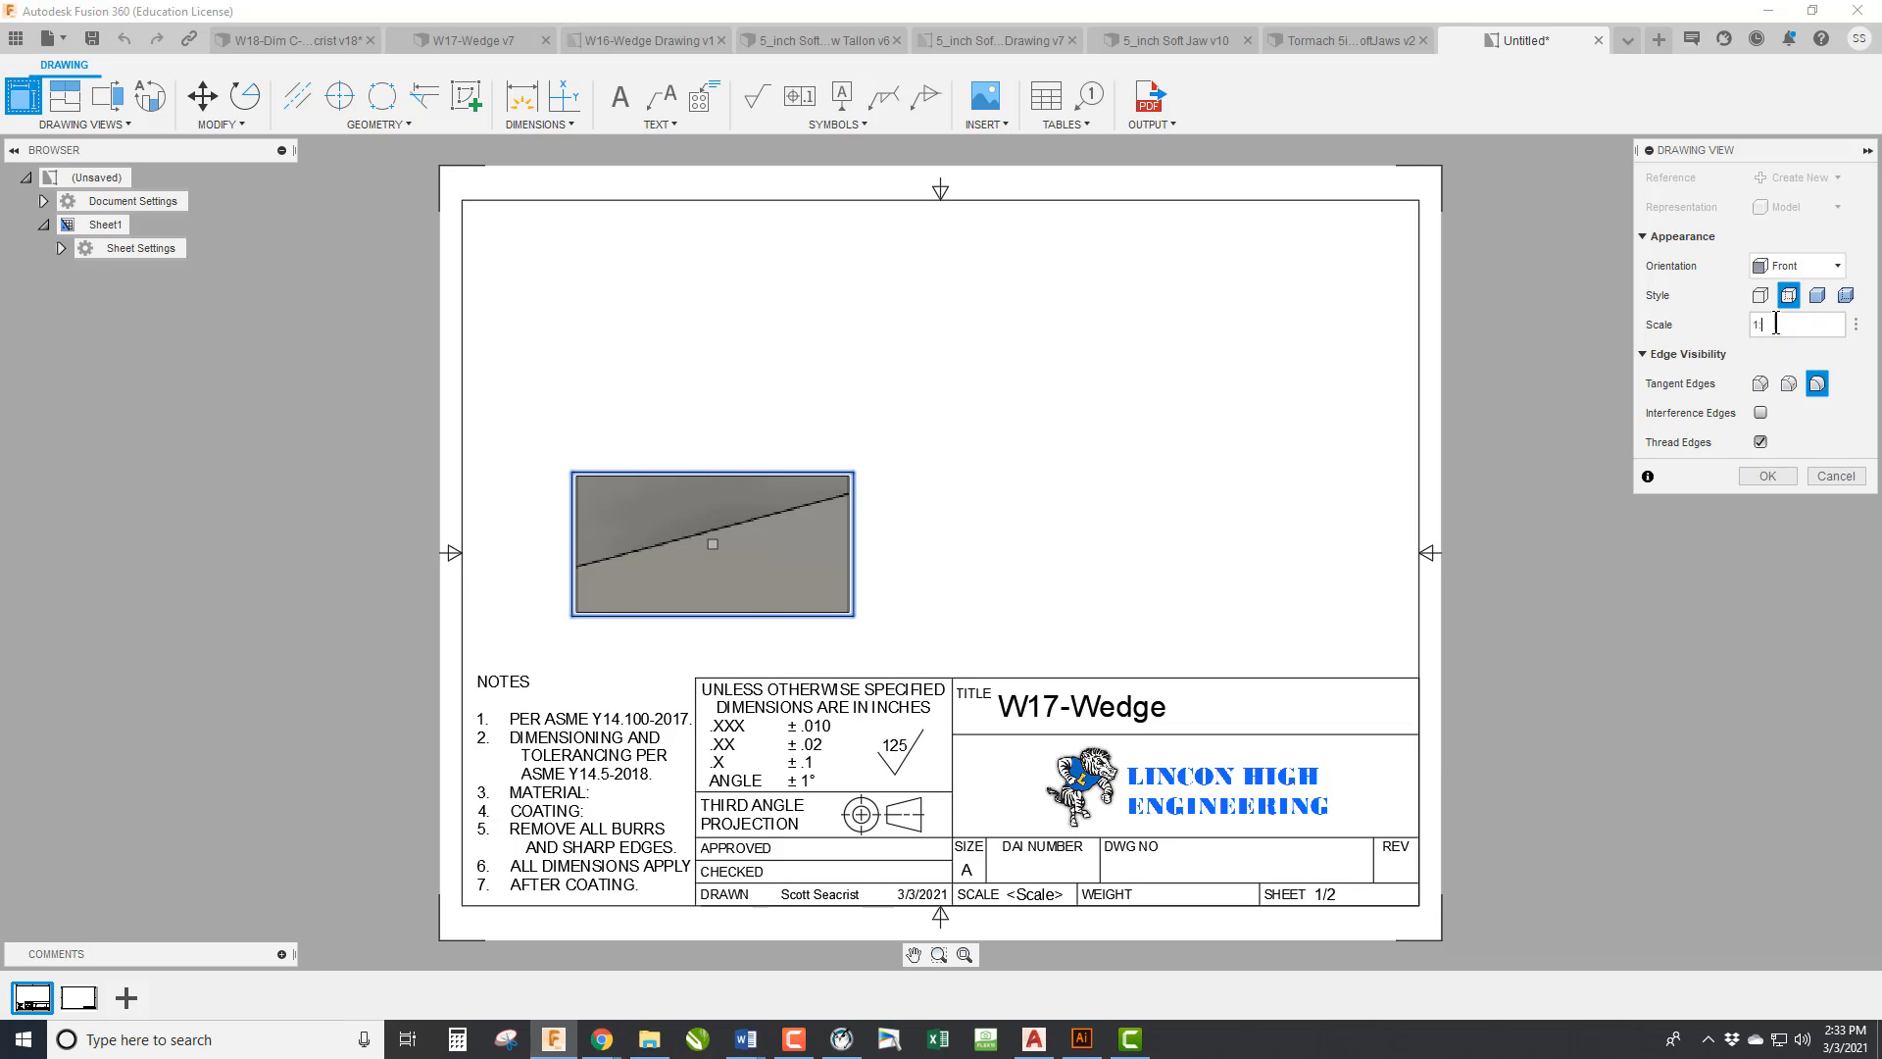
type(":2")
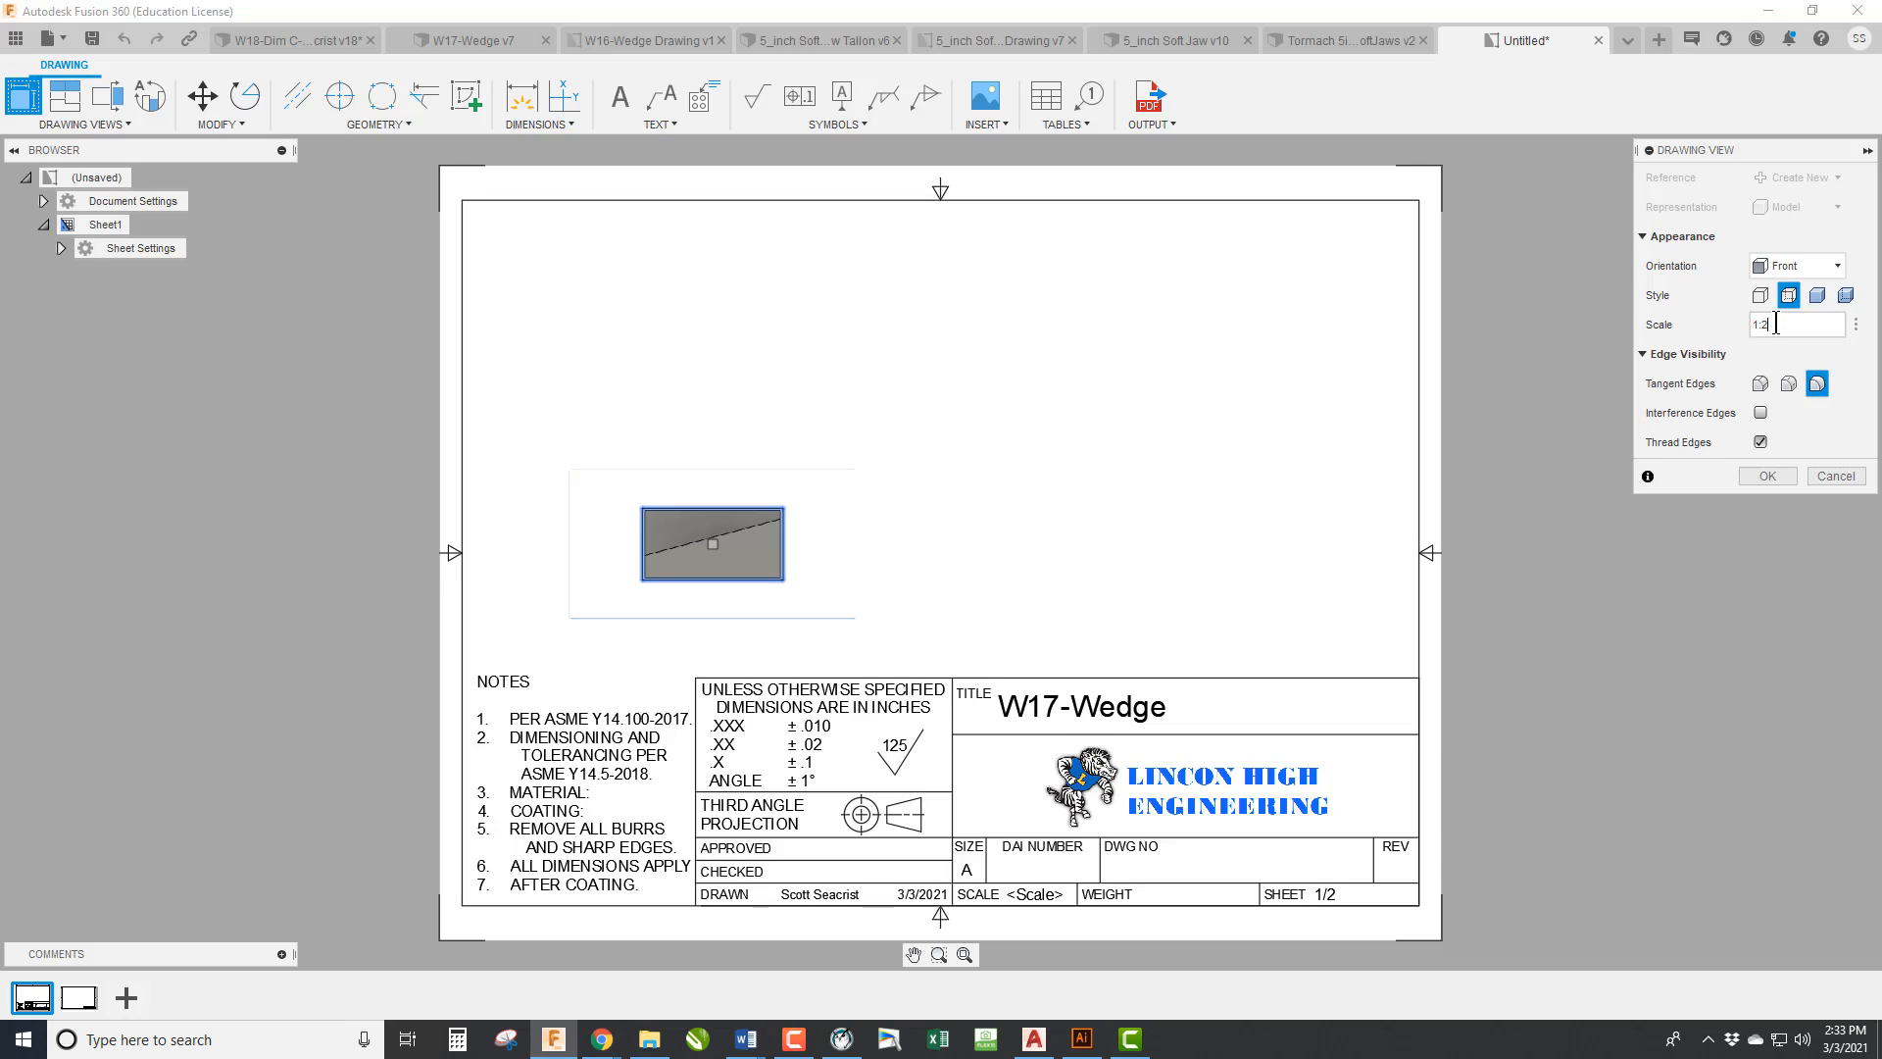
left_click(1767, 476)
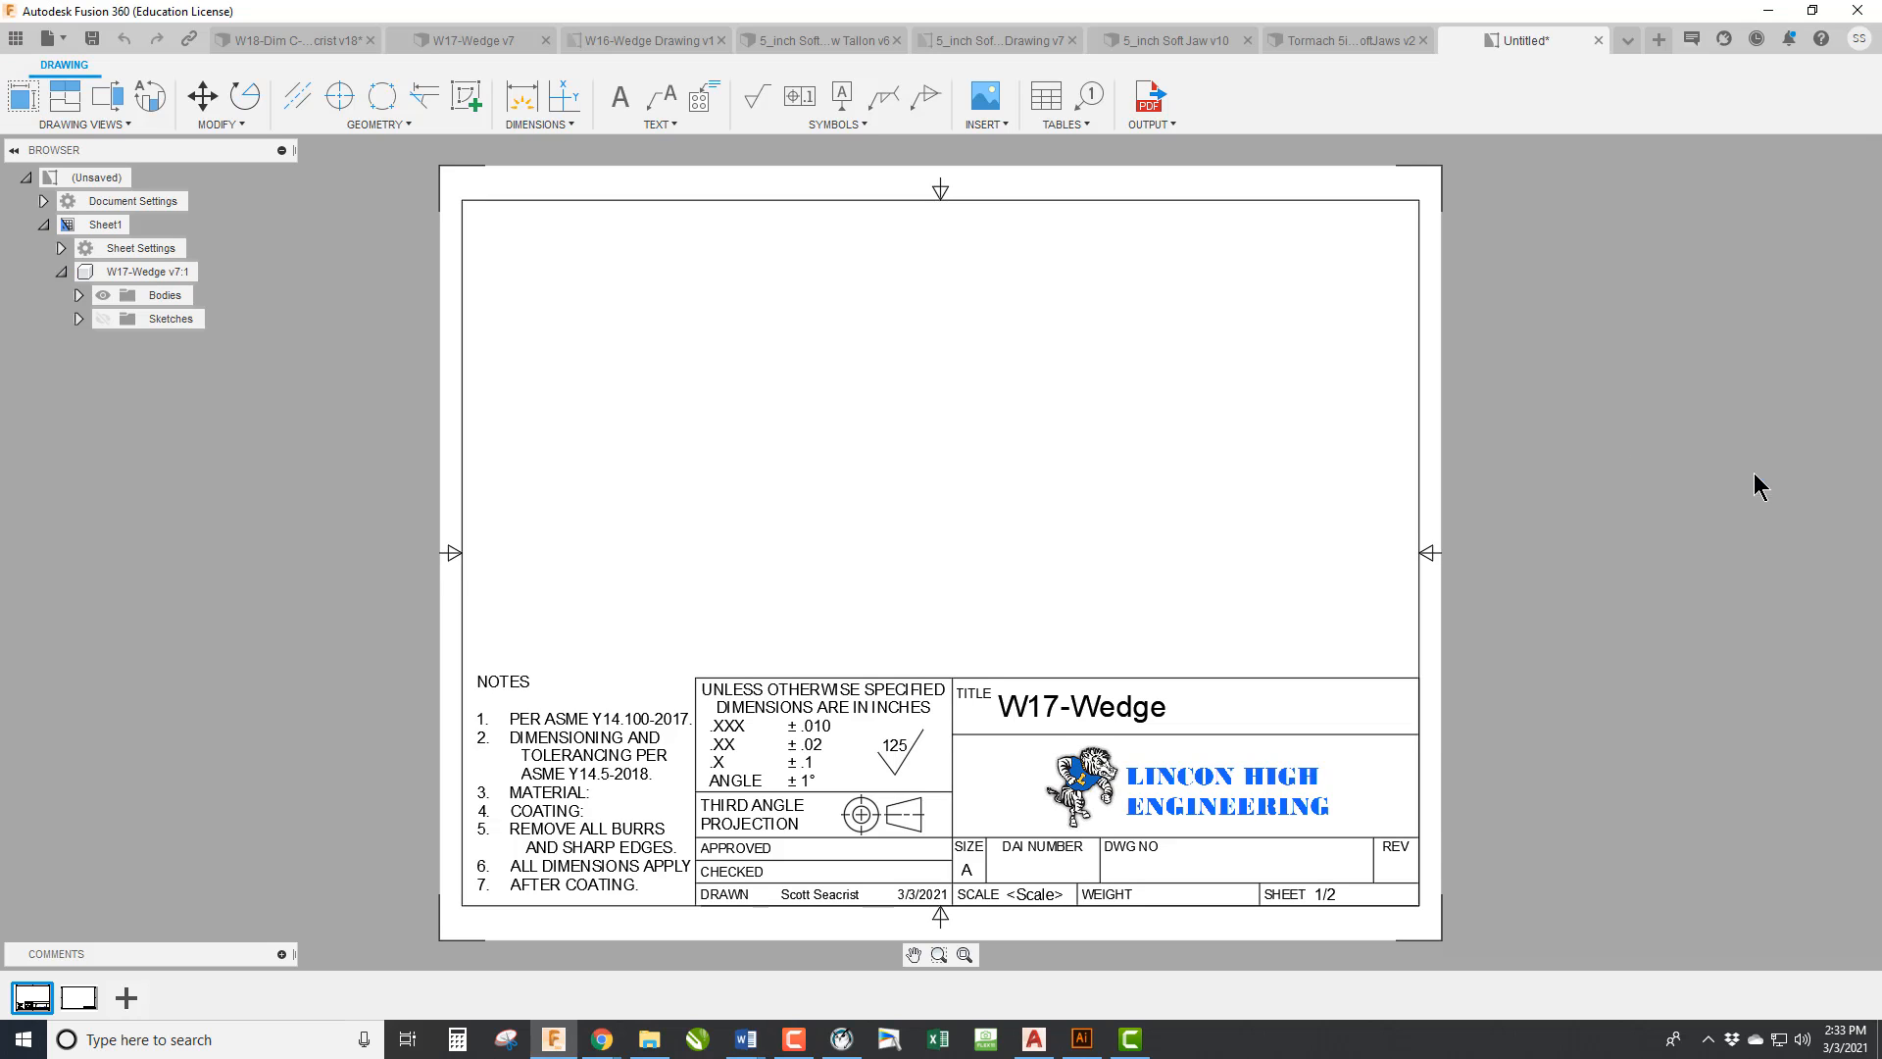
Project a top view, a right side view and an isometric view from the front view.
left_click(63, 95)
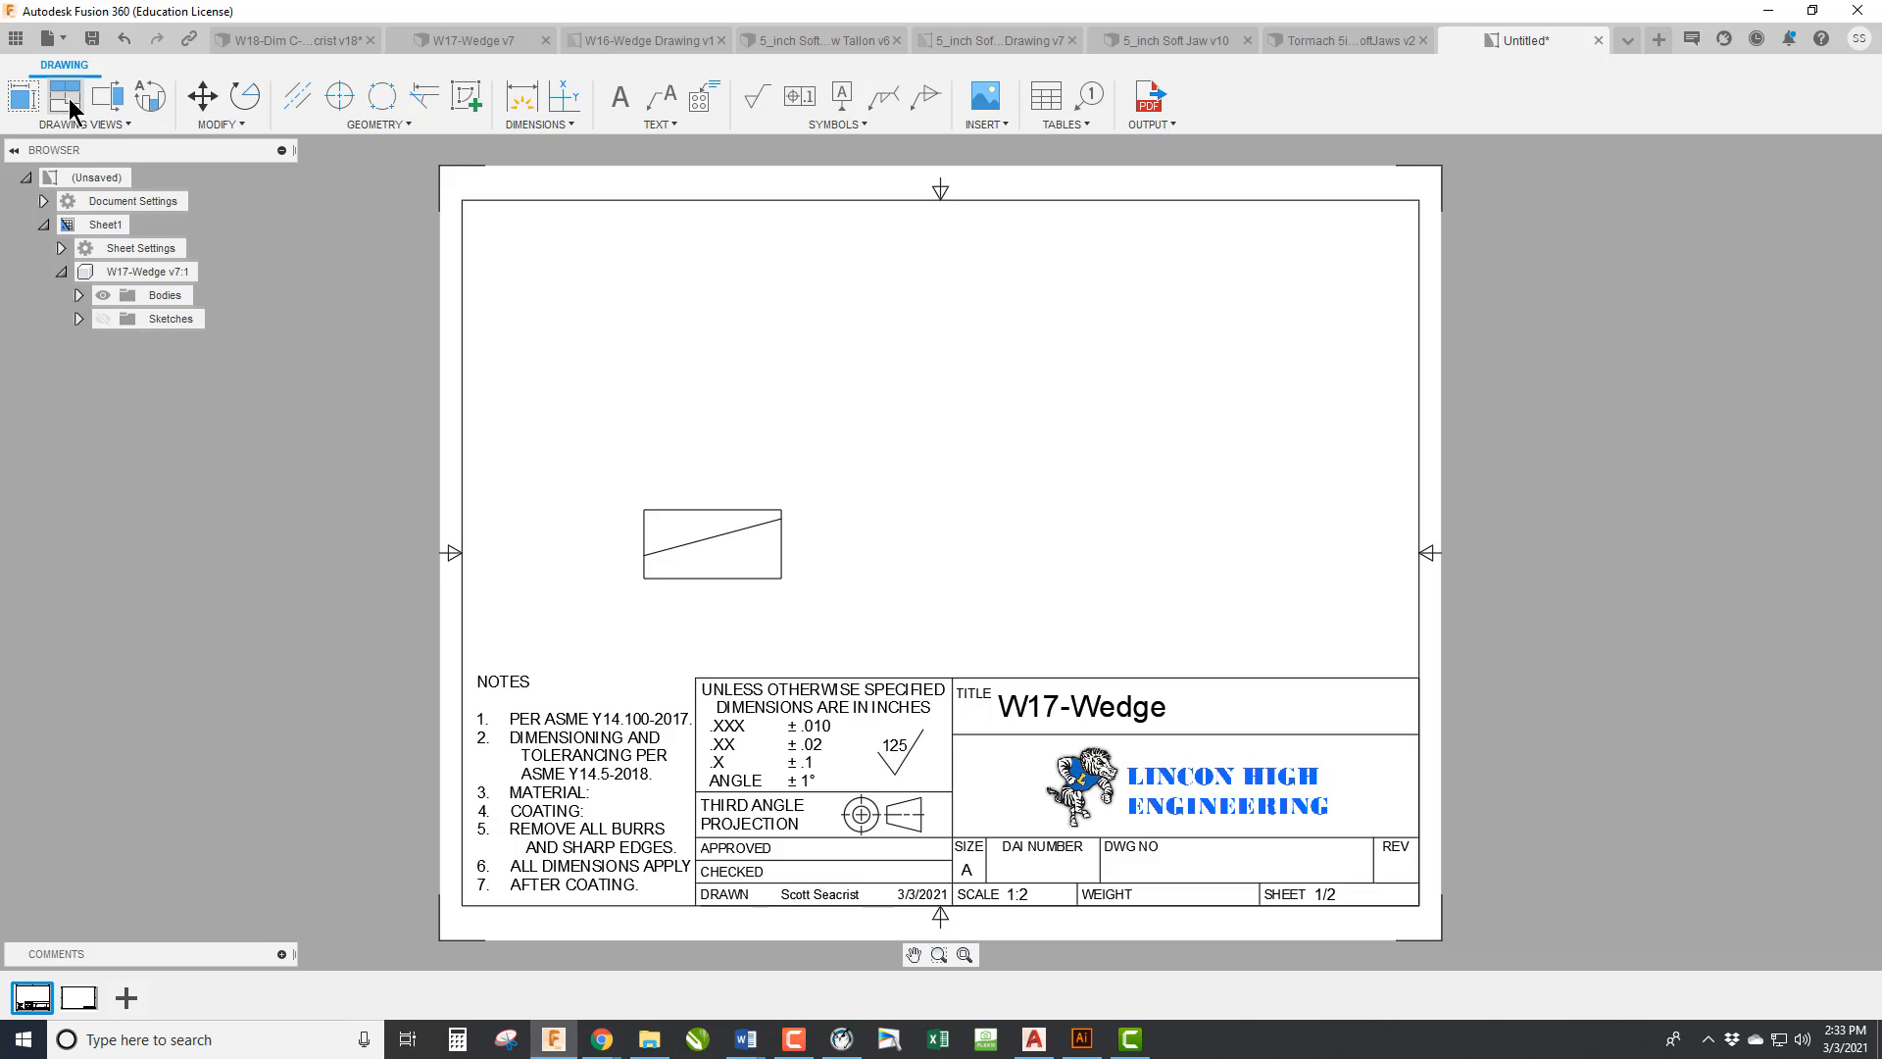
left_click(686, 559)
left_click(712, 338)
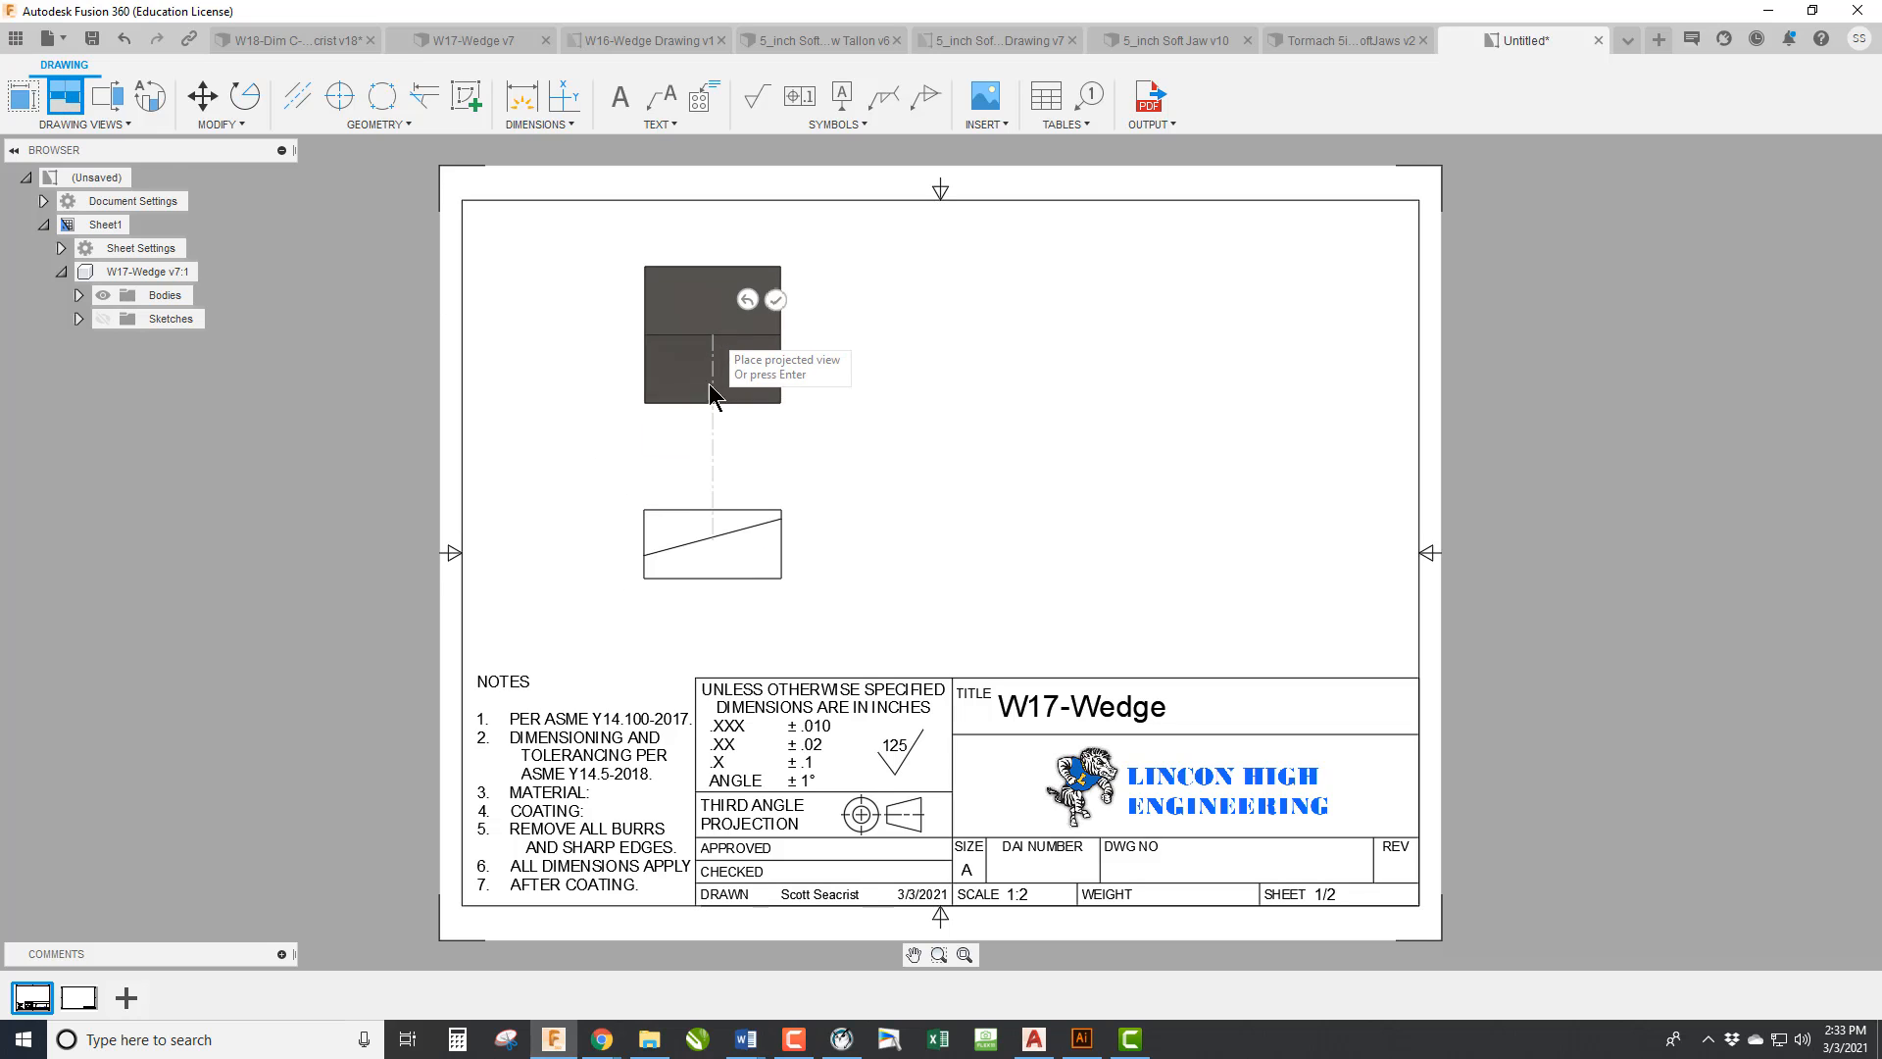
left_click(937, 555)
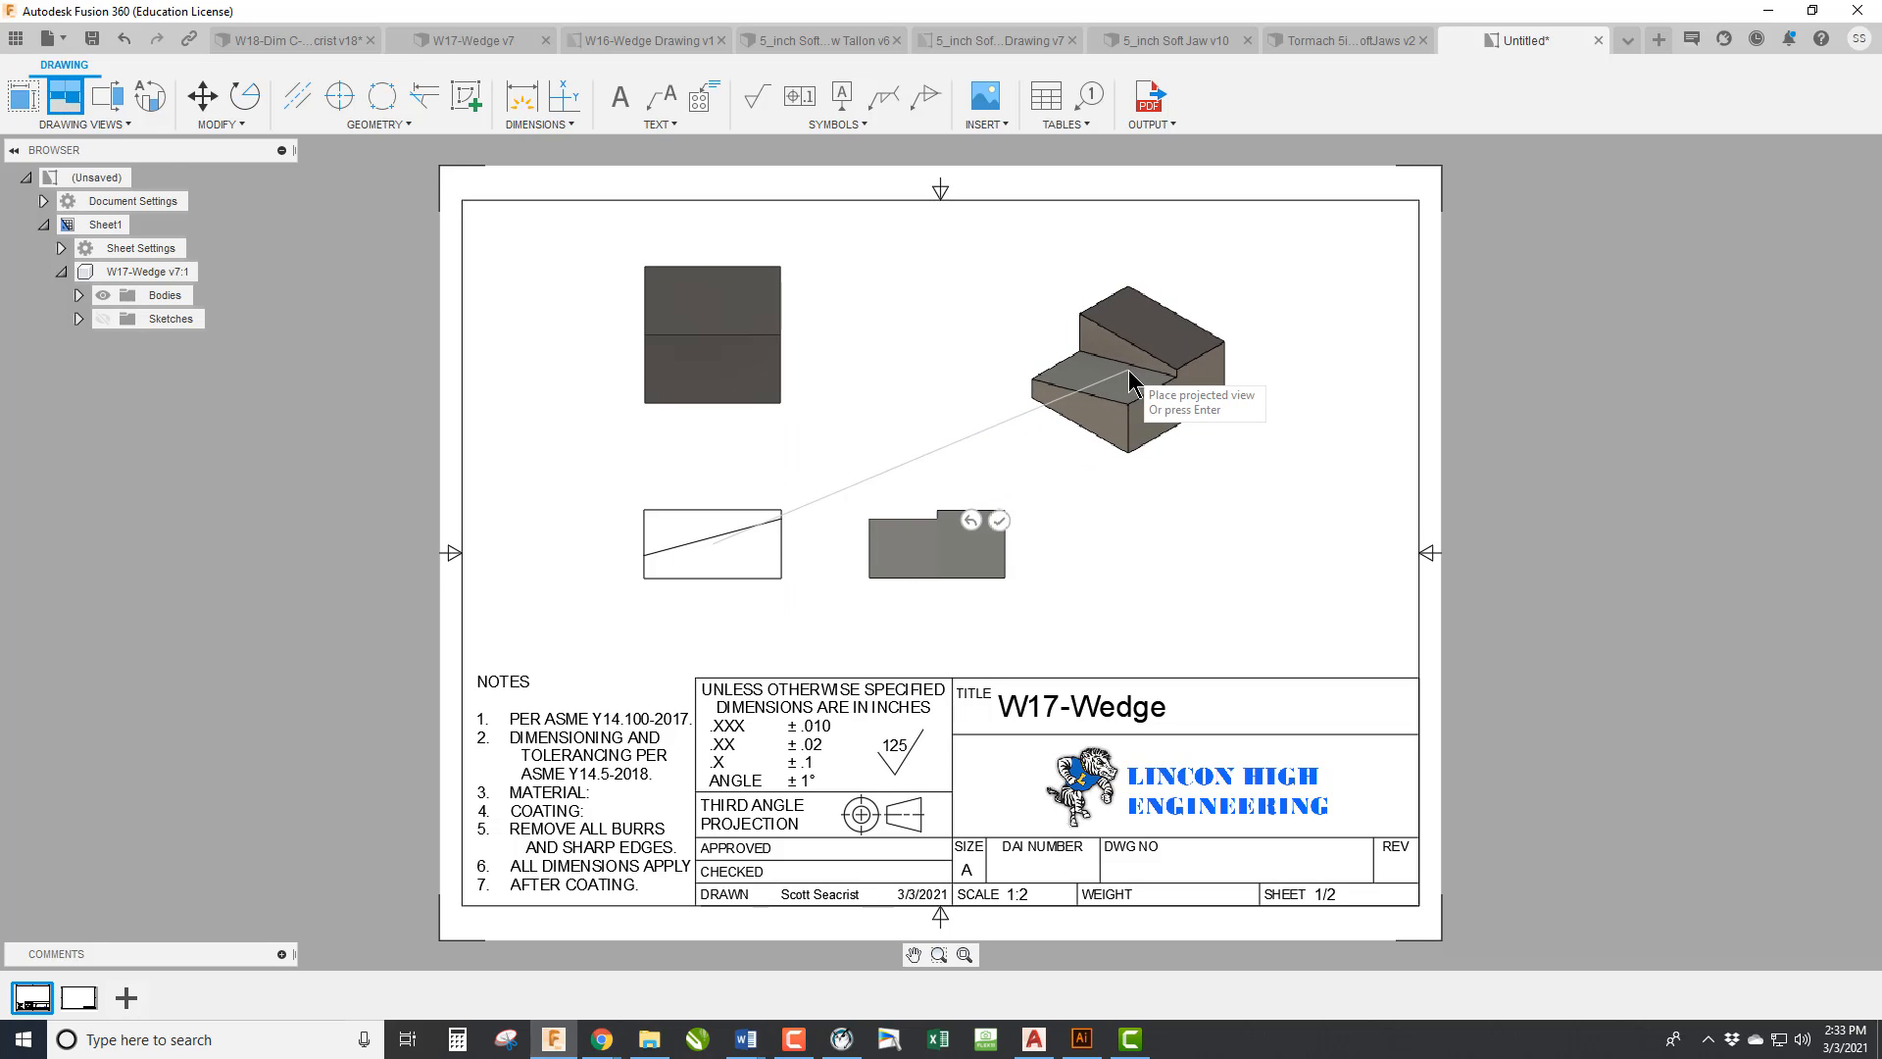
right_click(1127, 369)
left_click(1197, 373)
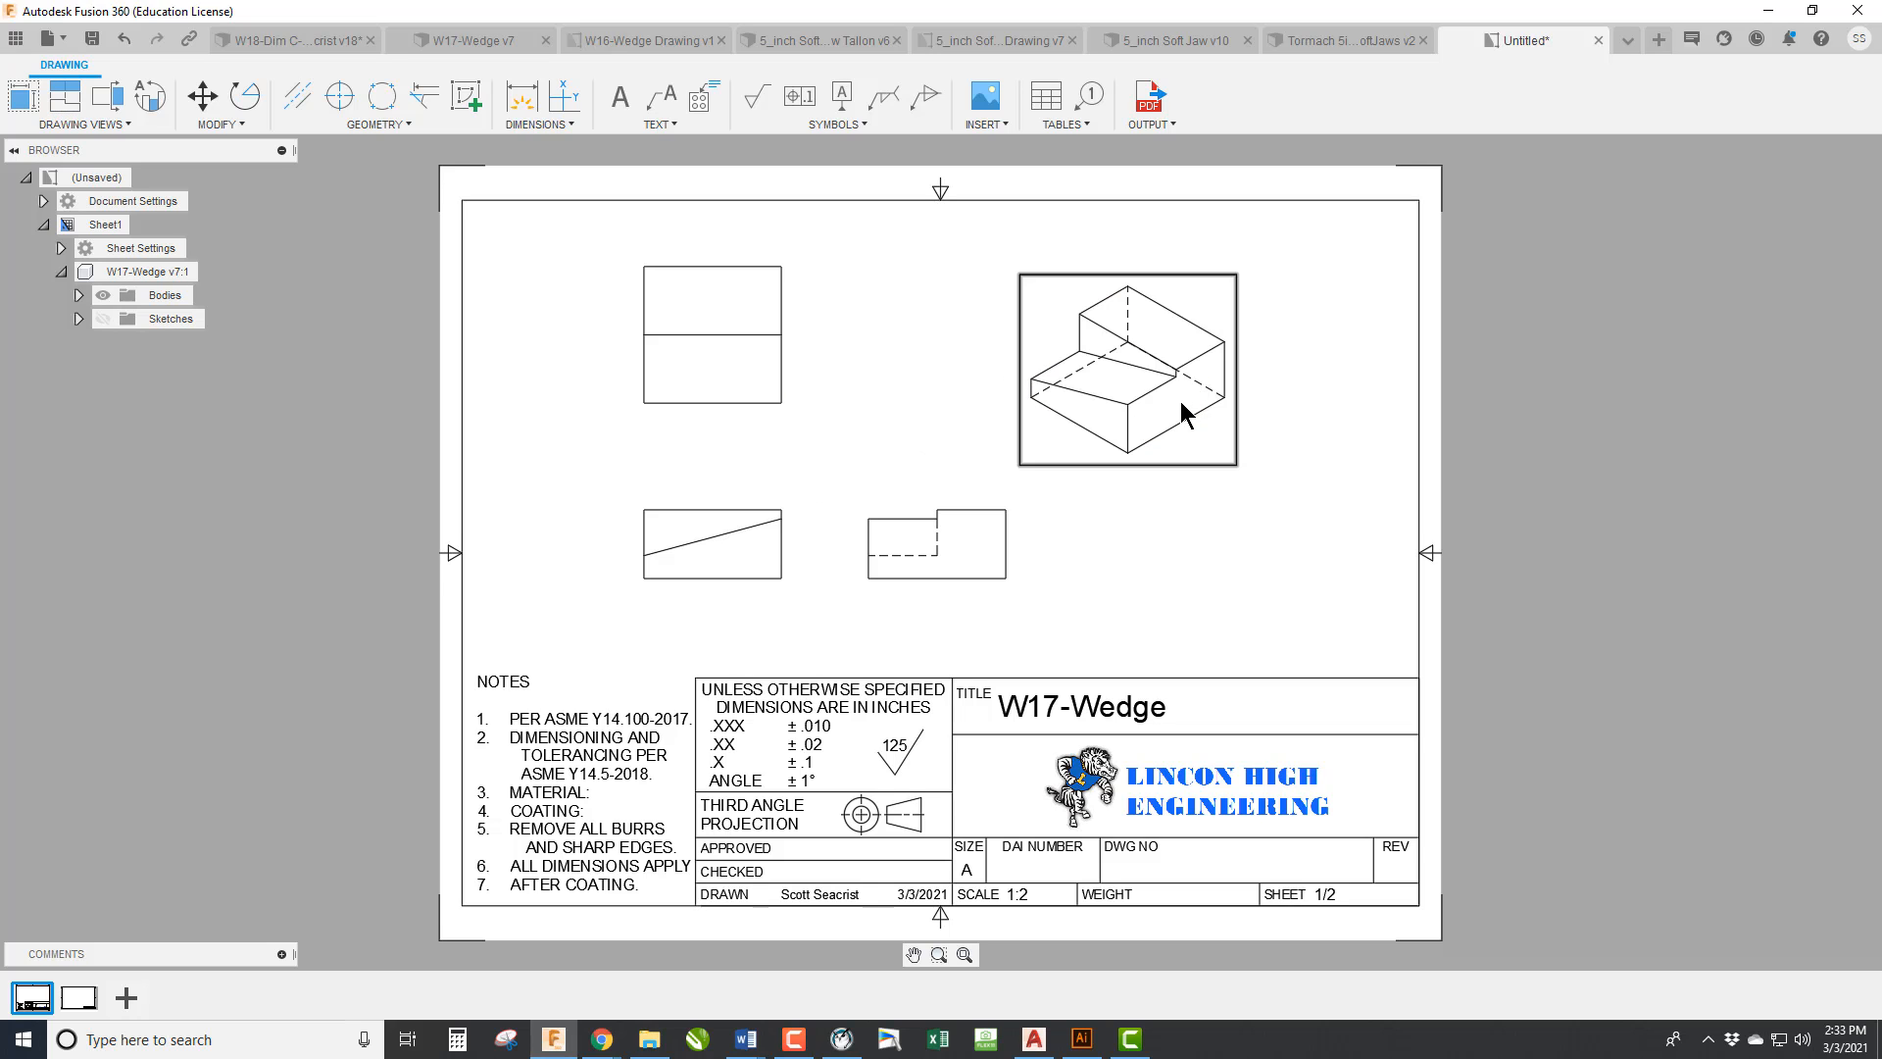
Change the isometric view's style to shaded without hidden edges.
double_click(1222, 412)
left_click(1845, 207)
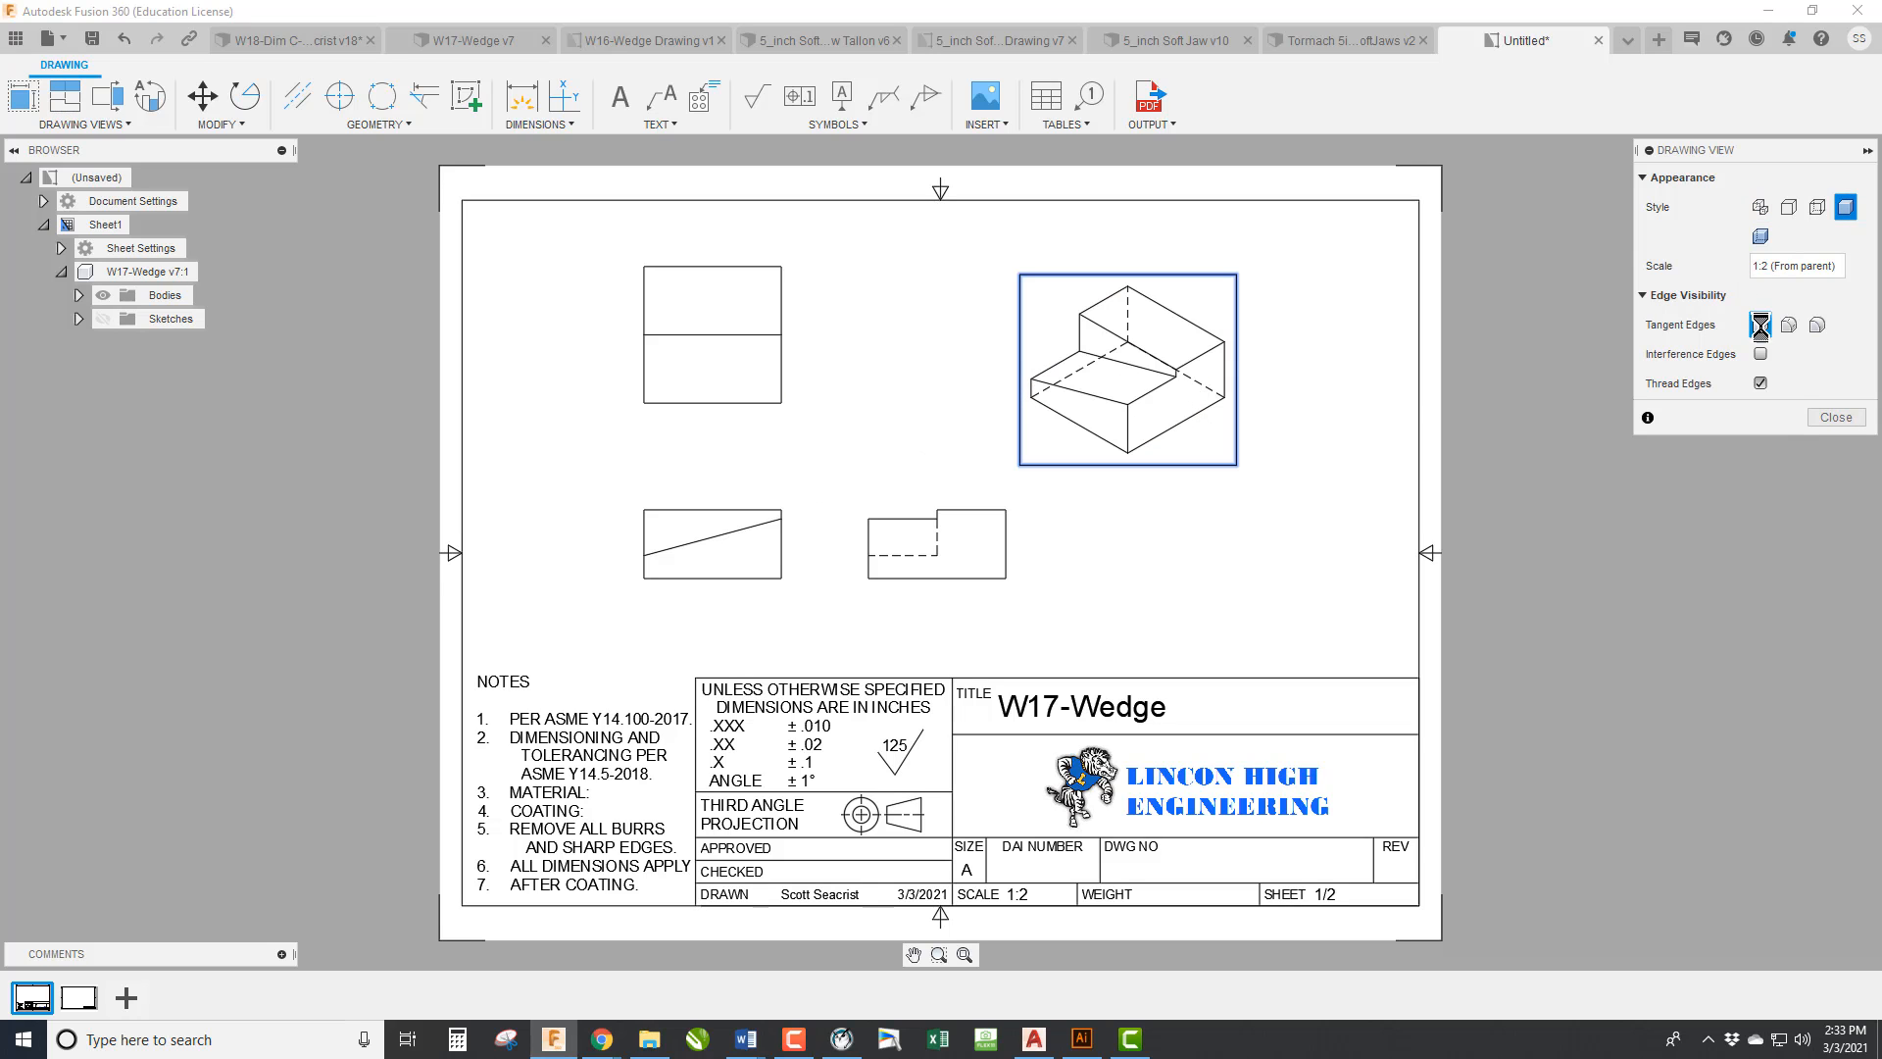
left_click(1832, 418)
Move the isometric view toward the sheet's upper-right corner and the right side view farther from the front view.
left_click_drag(1126, 378, 1247, 356)
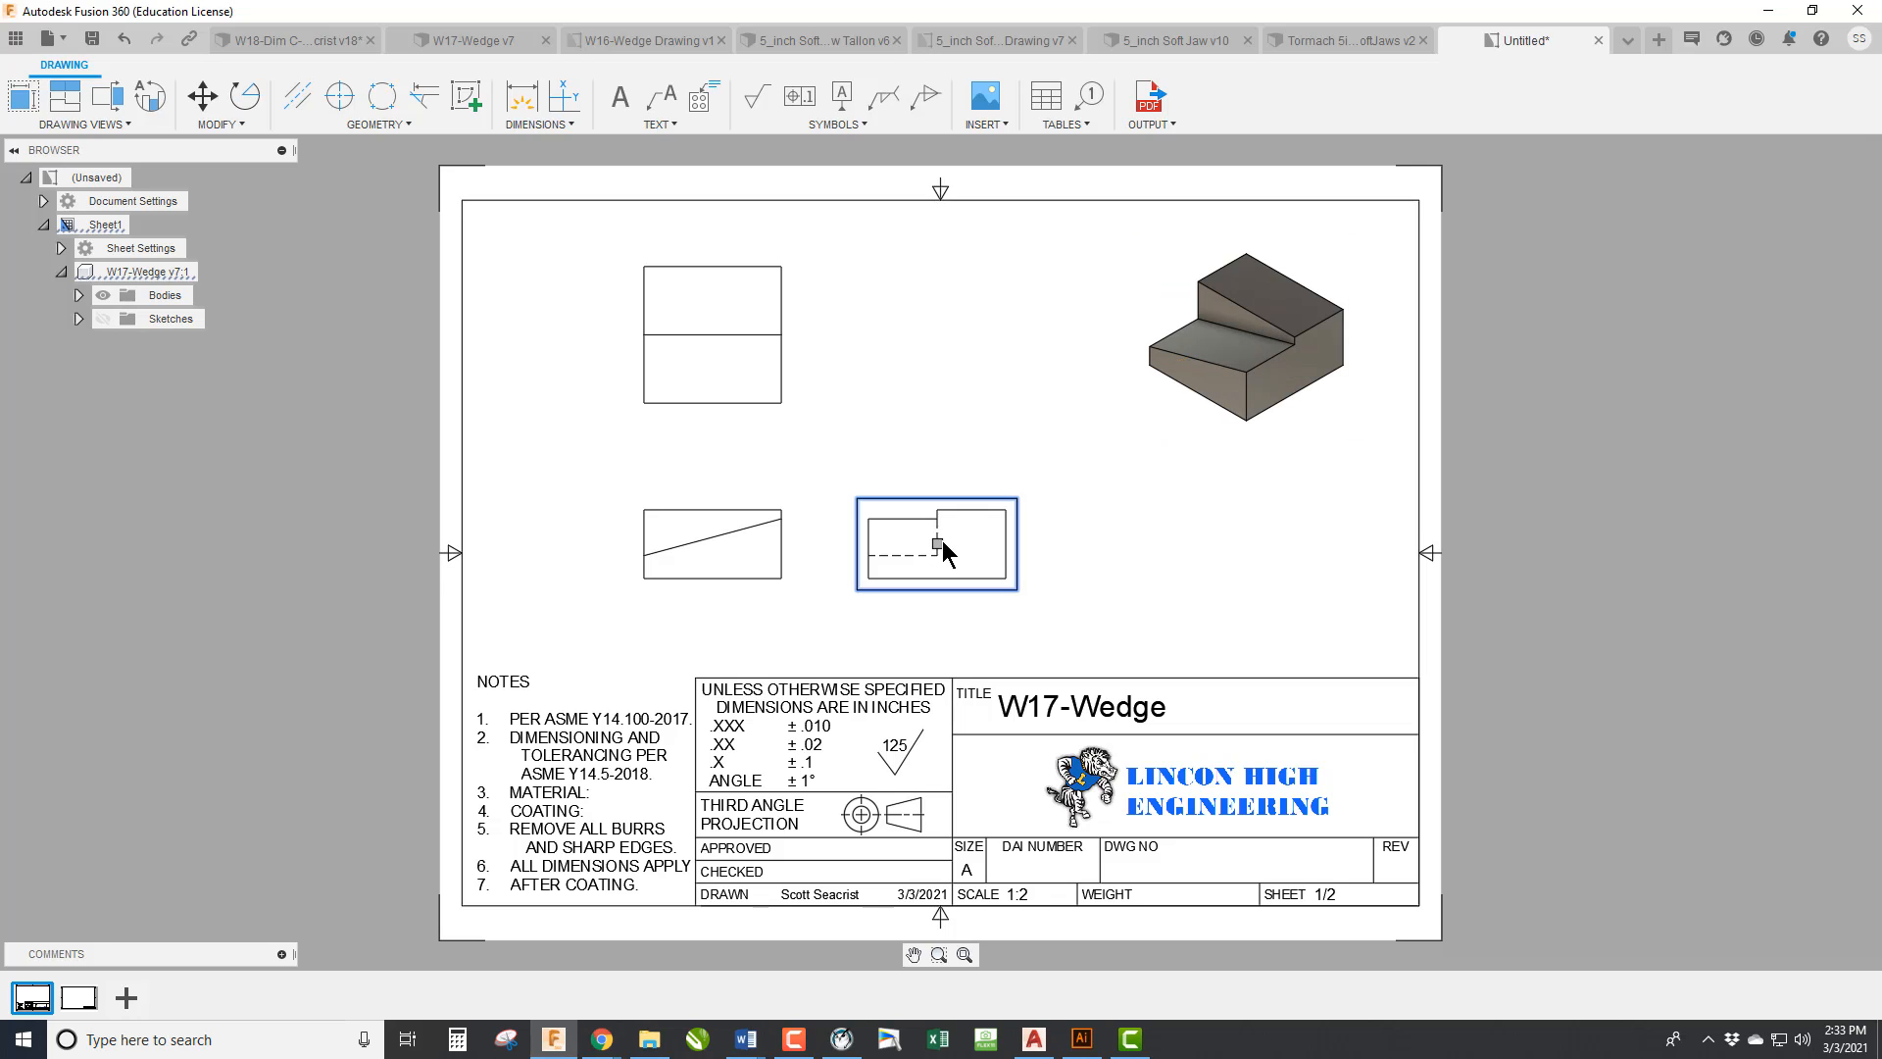
left_click_drag(942, 539, 1023, 545)
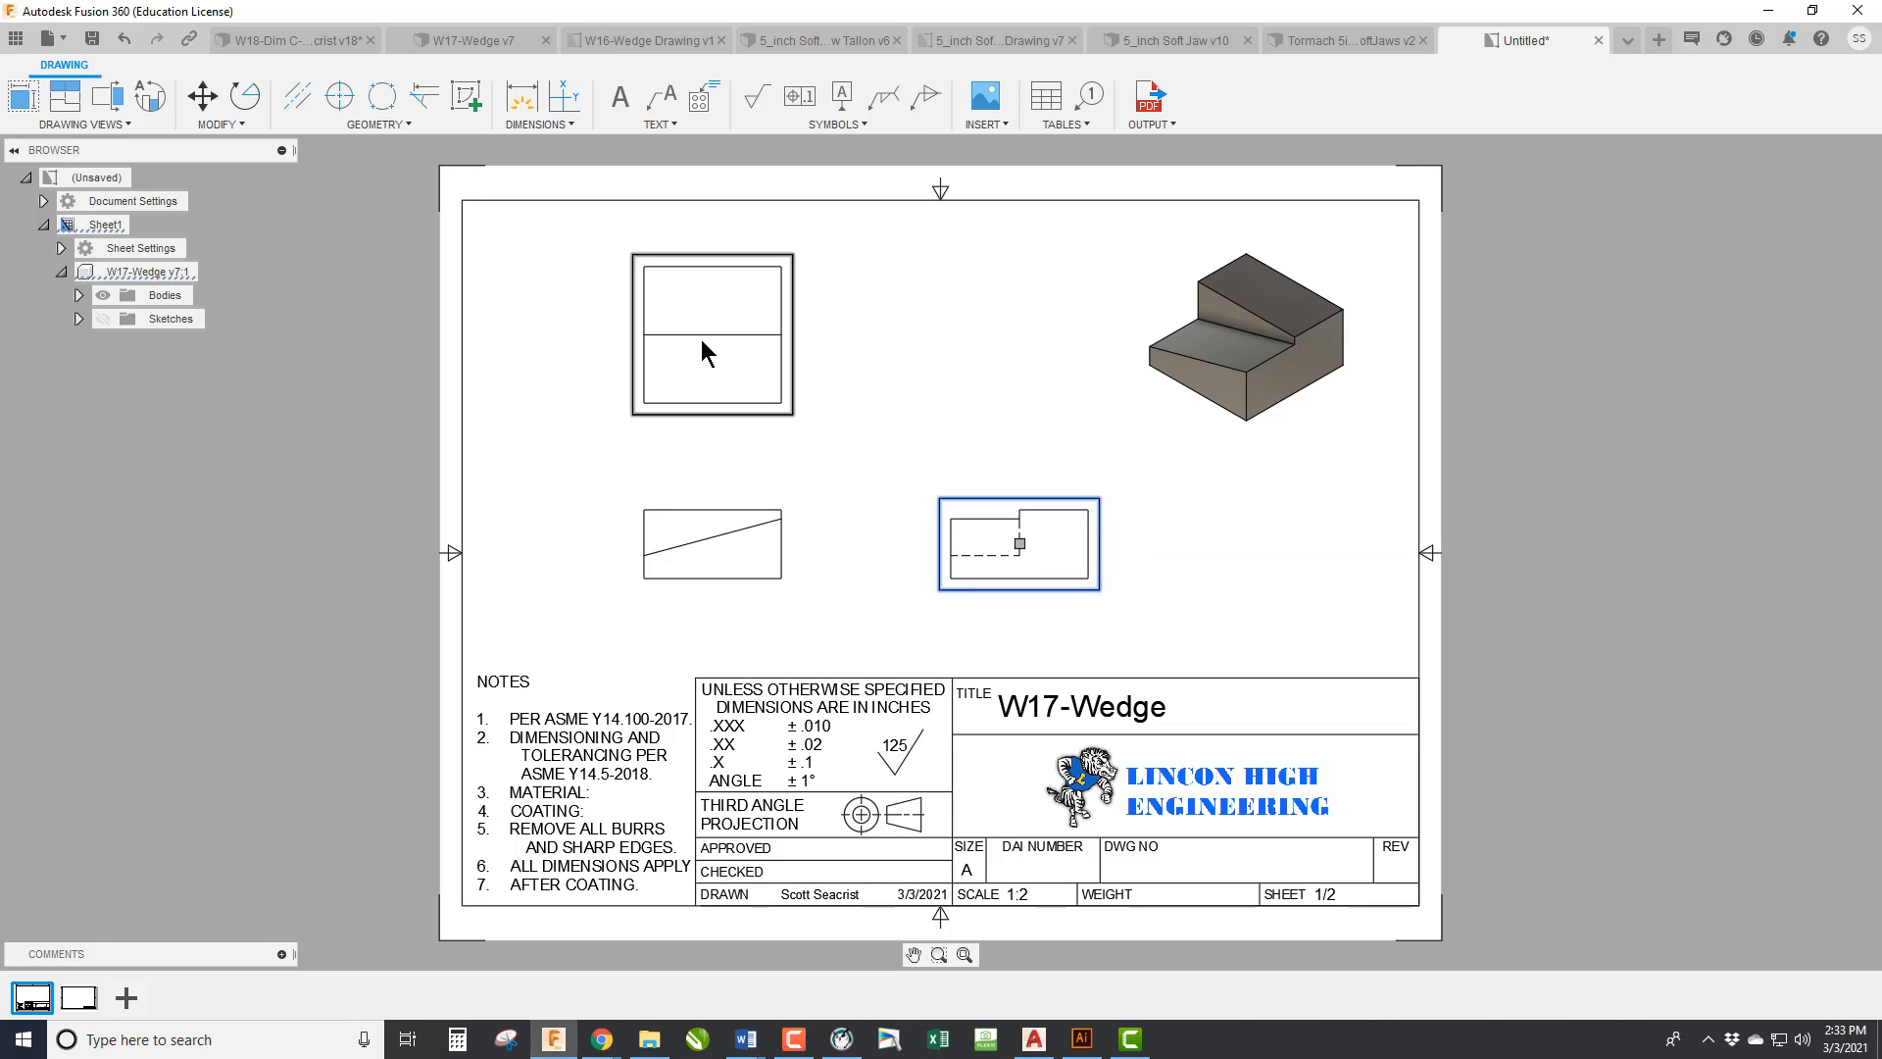
left_click(876, 545)
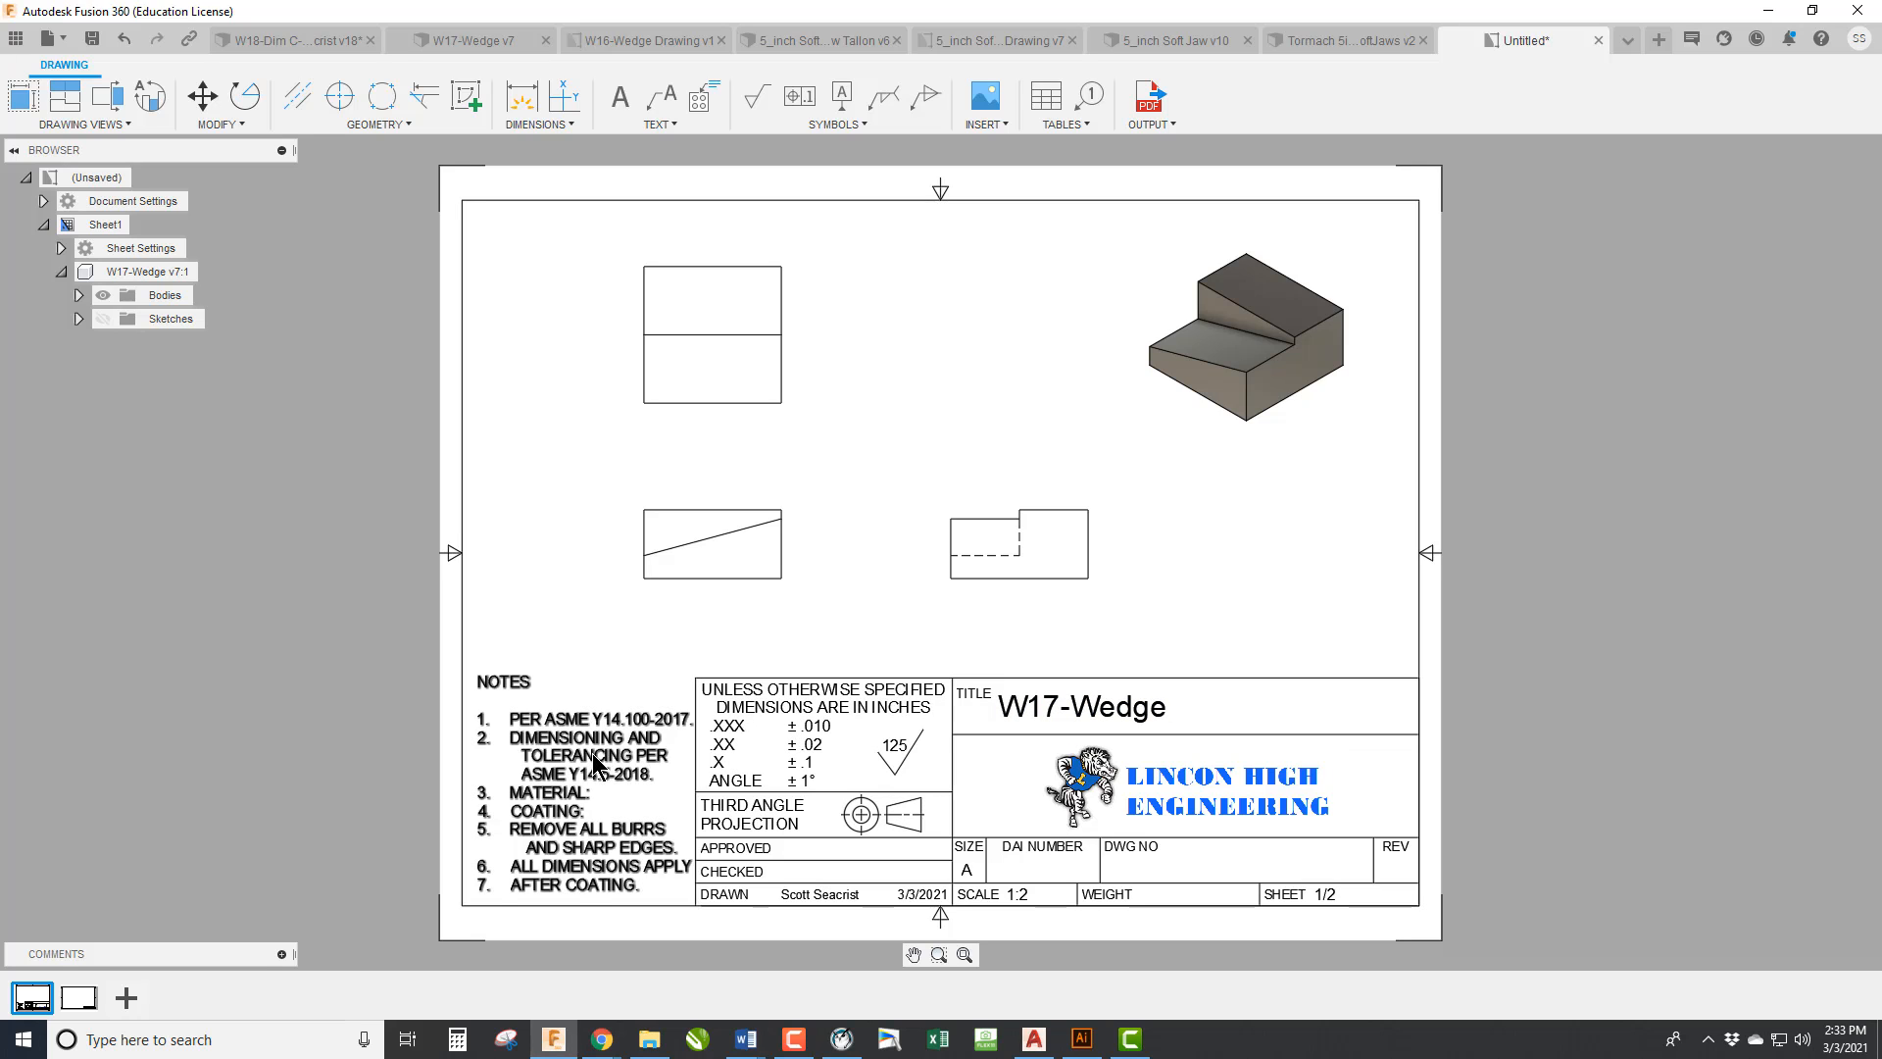
Open the title block's attributes and enter IED as the DAI number.
double_click(843, 698)
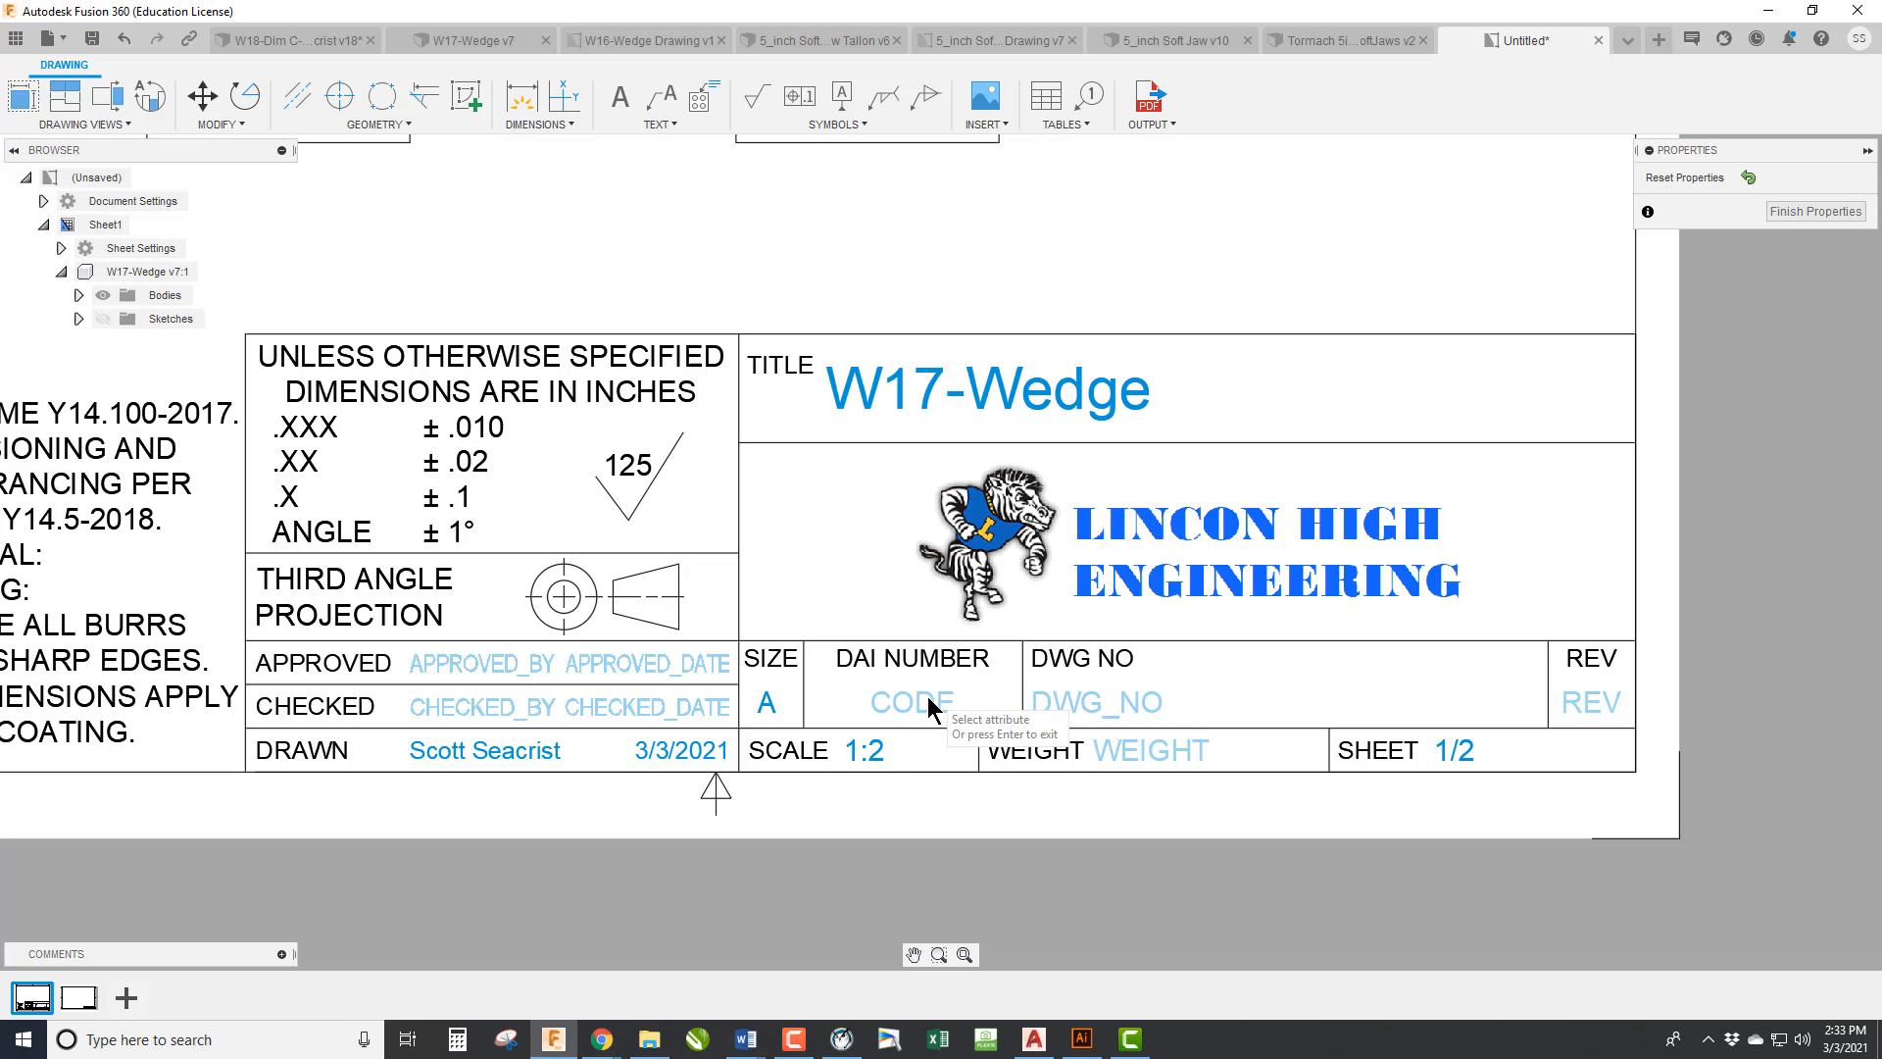
left_click(927, 708)
type("IE")
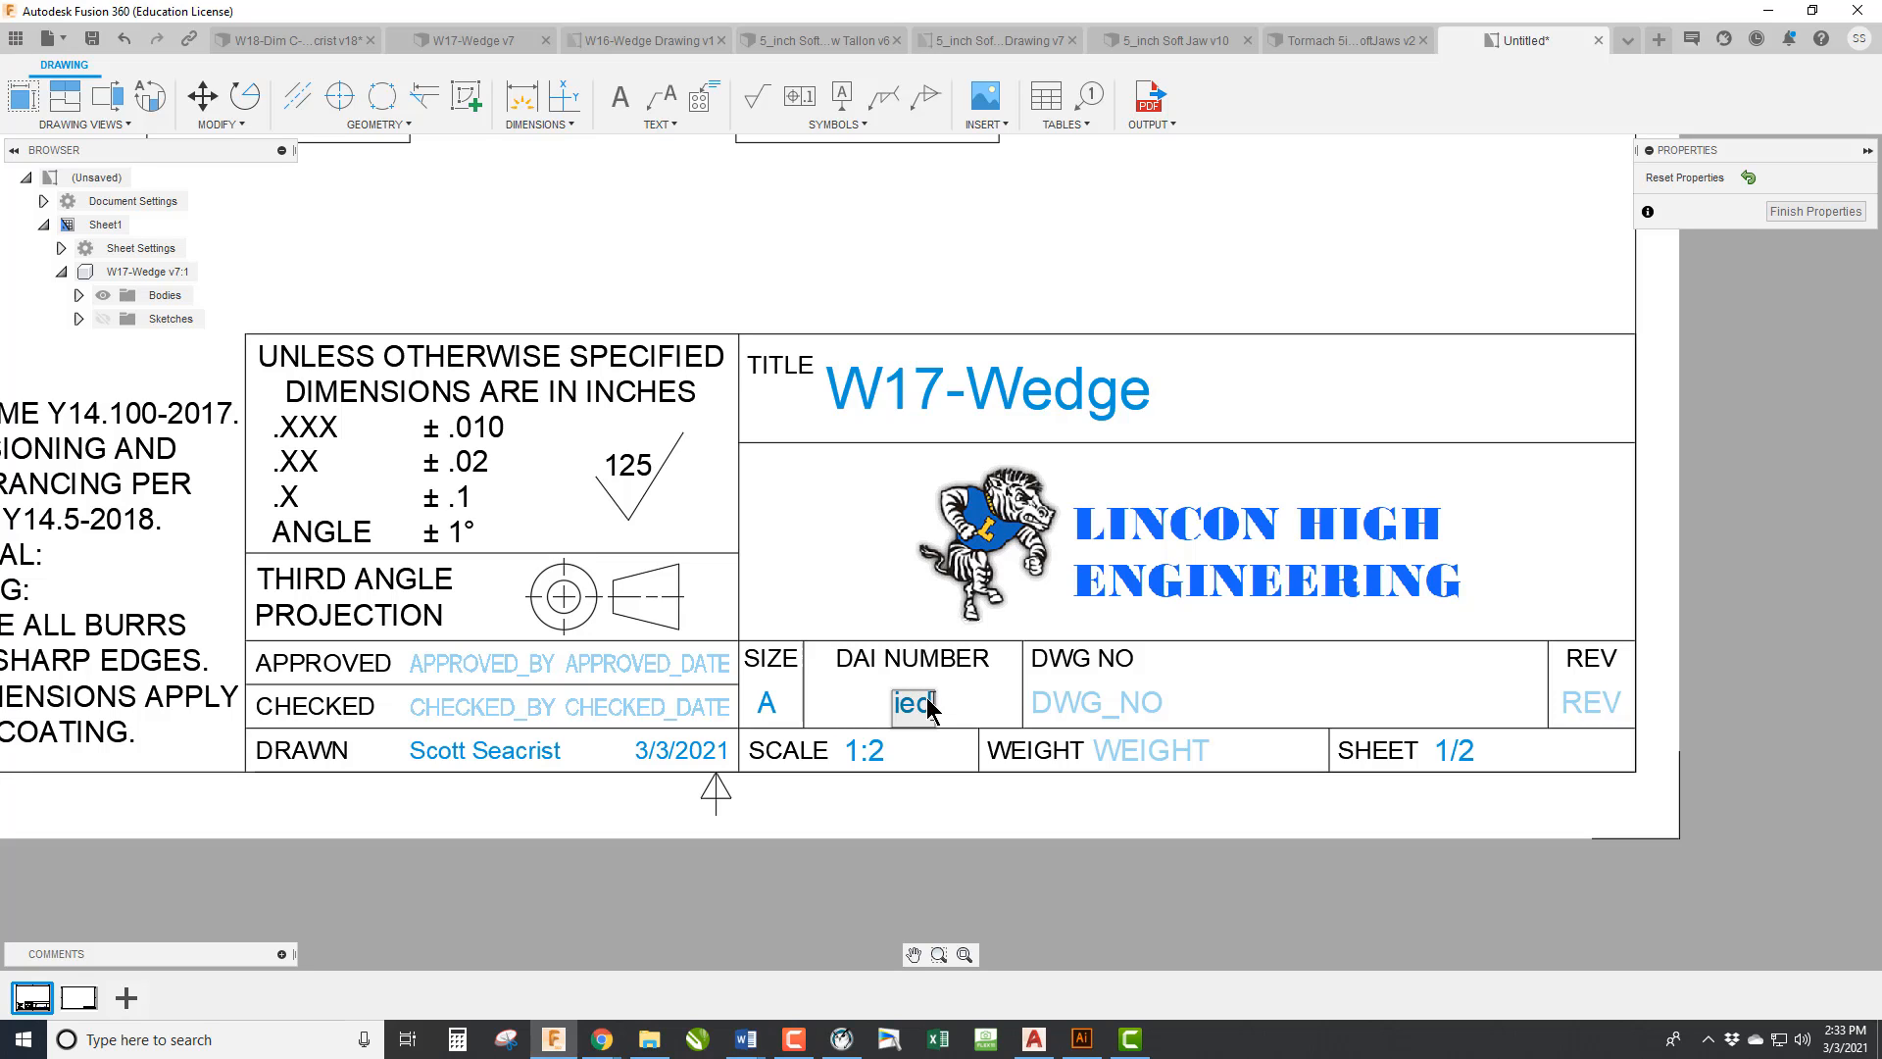
type("D")
key("Return")
Fill in the title block's drawing number as 050-017-02 and the revision as 21.1.
left_click(1105, 705)
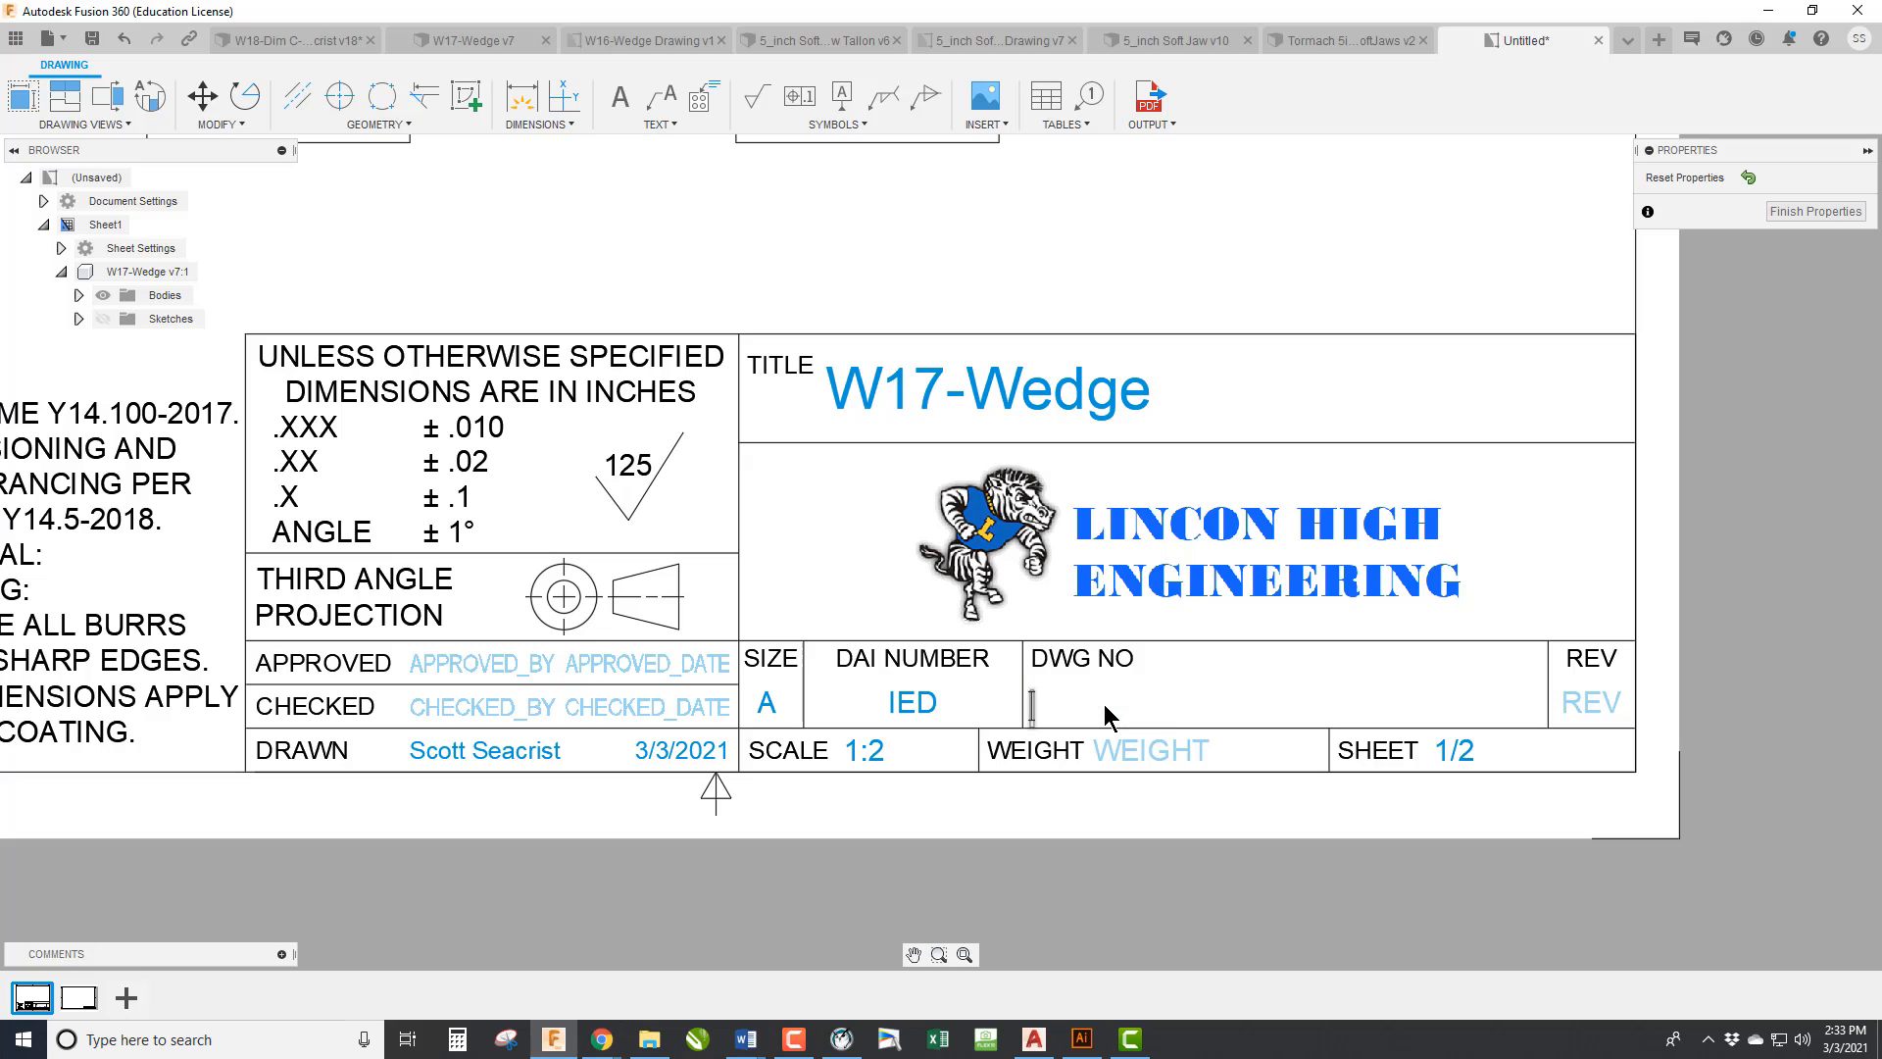
type("050-")
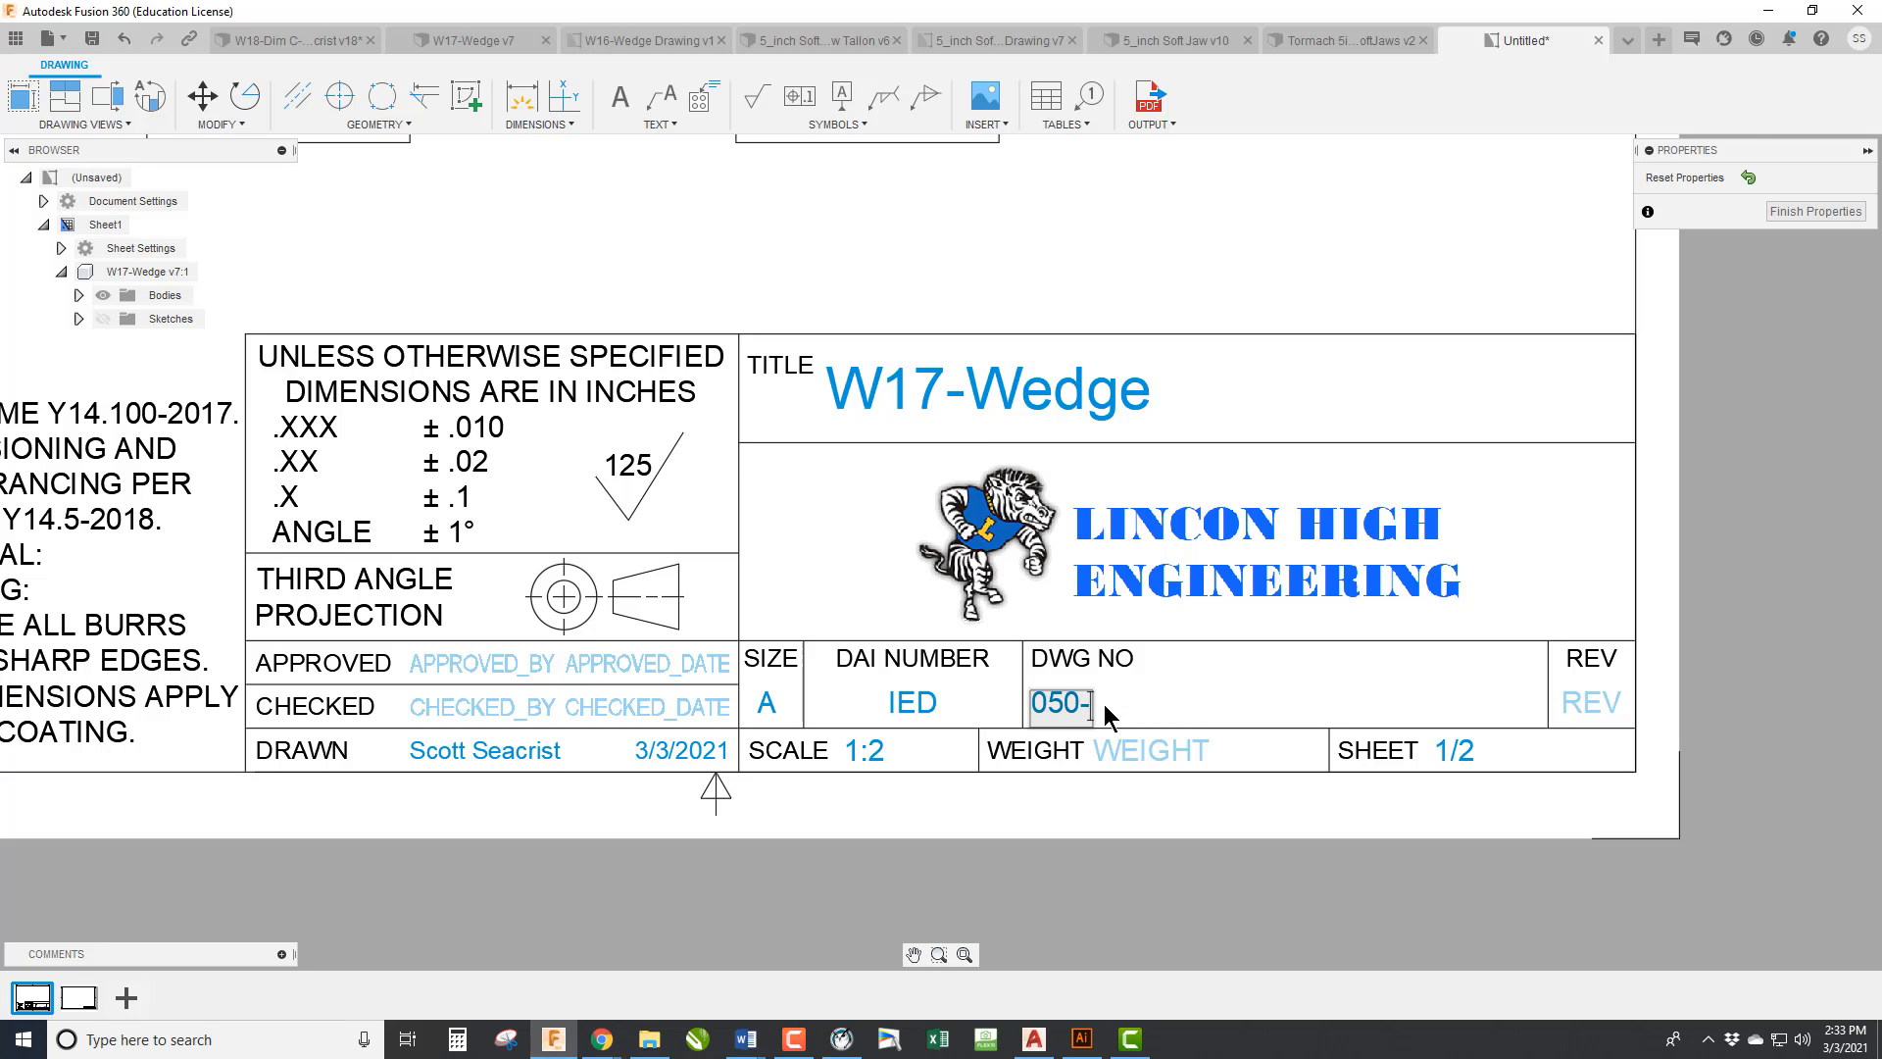
type("017-02")
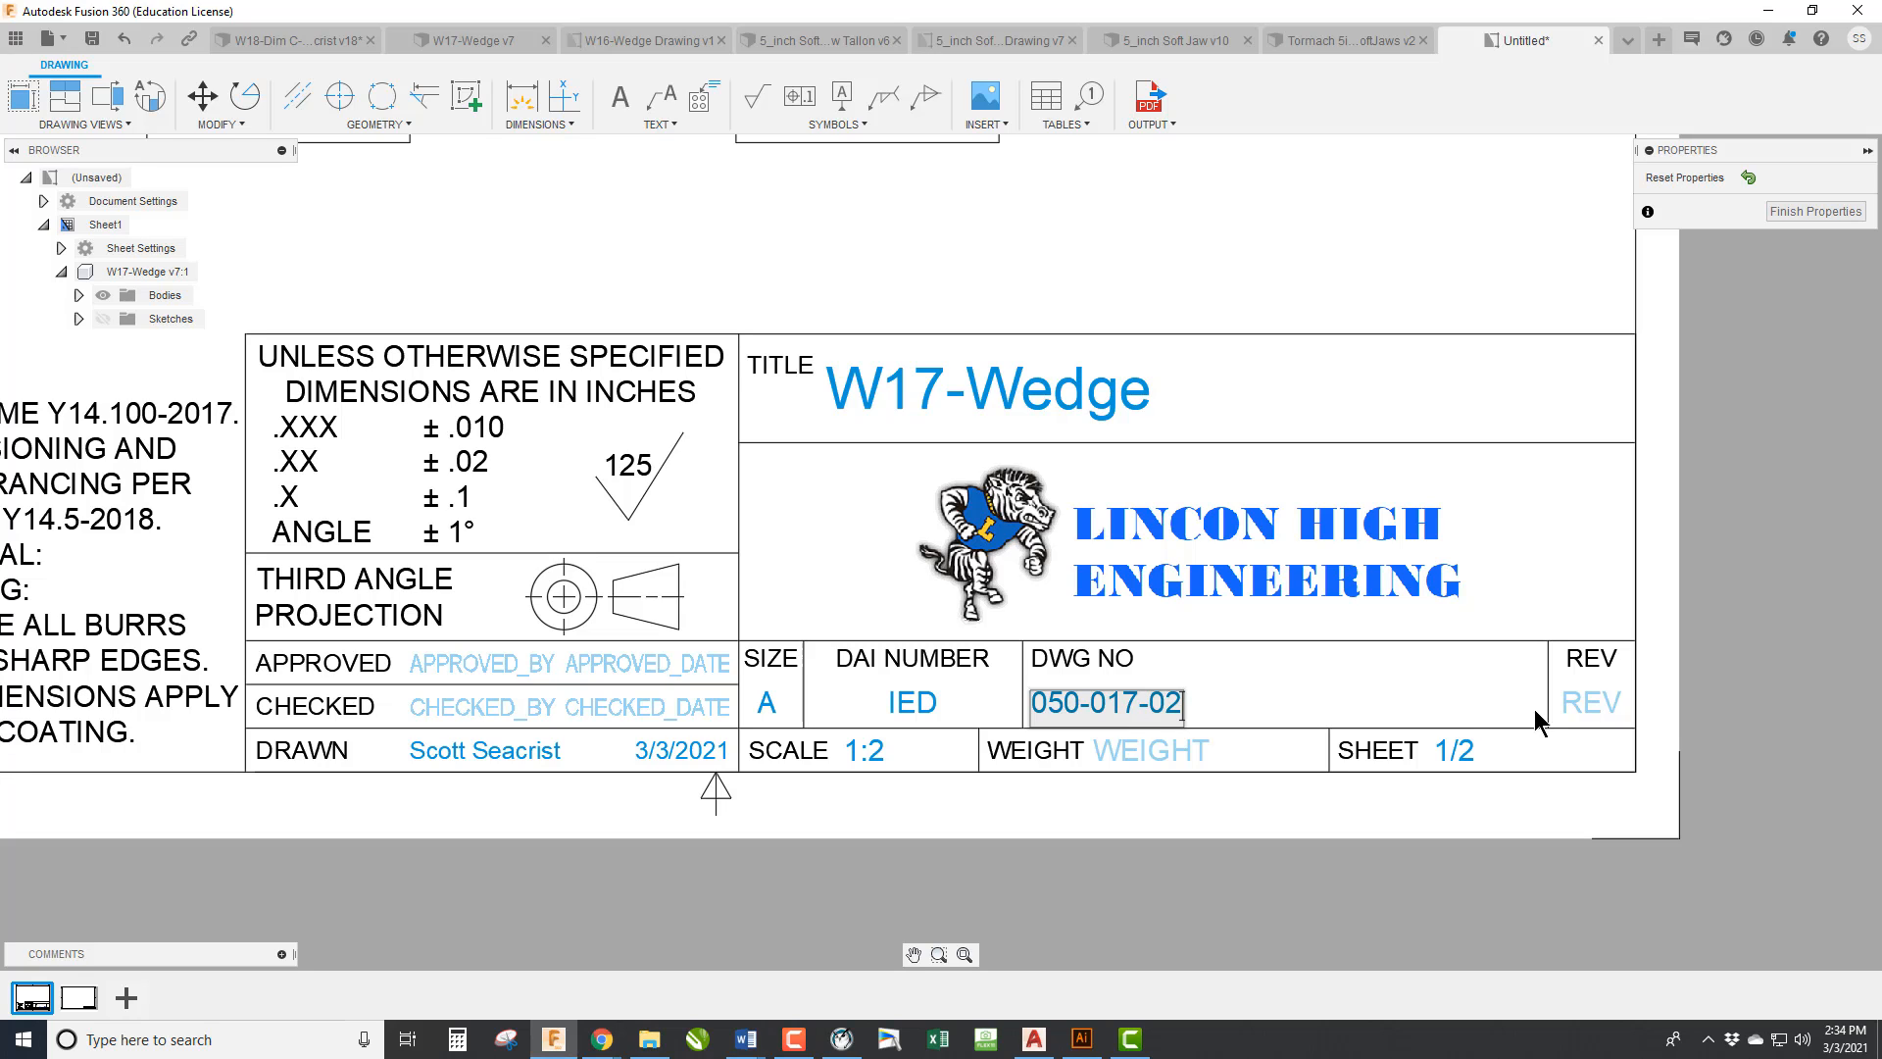
key("Return")
left_click(1591, 704)
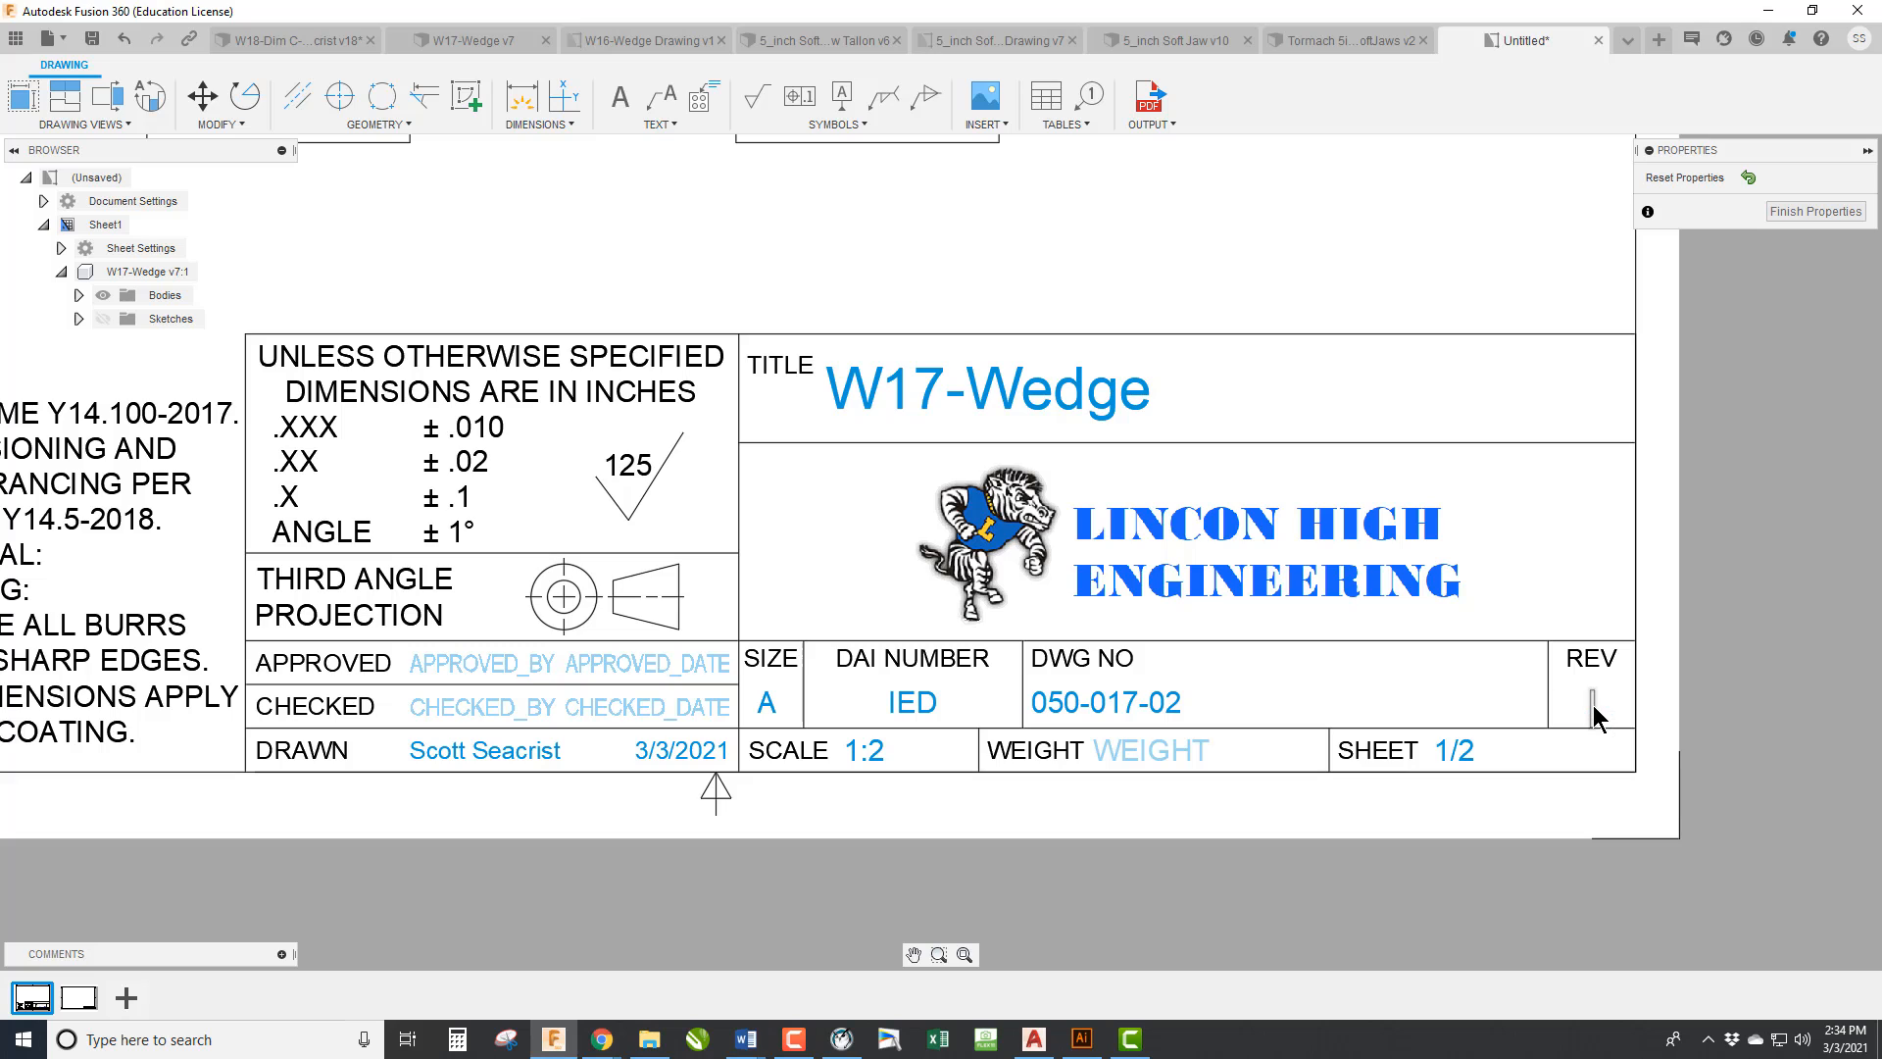
type("21.1")
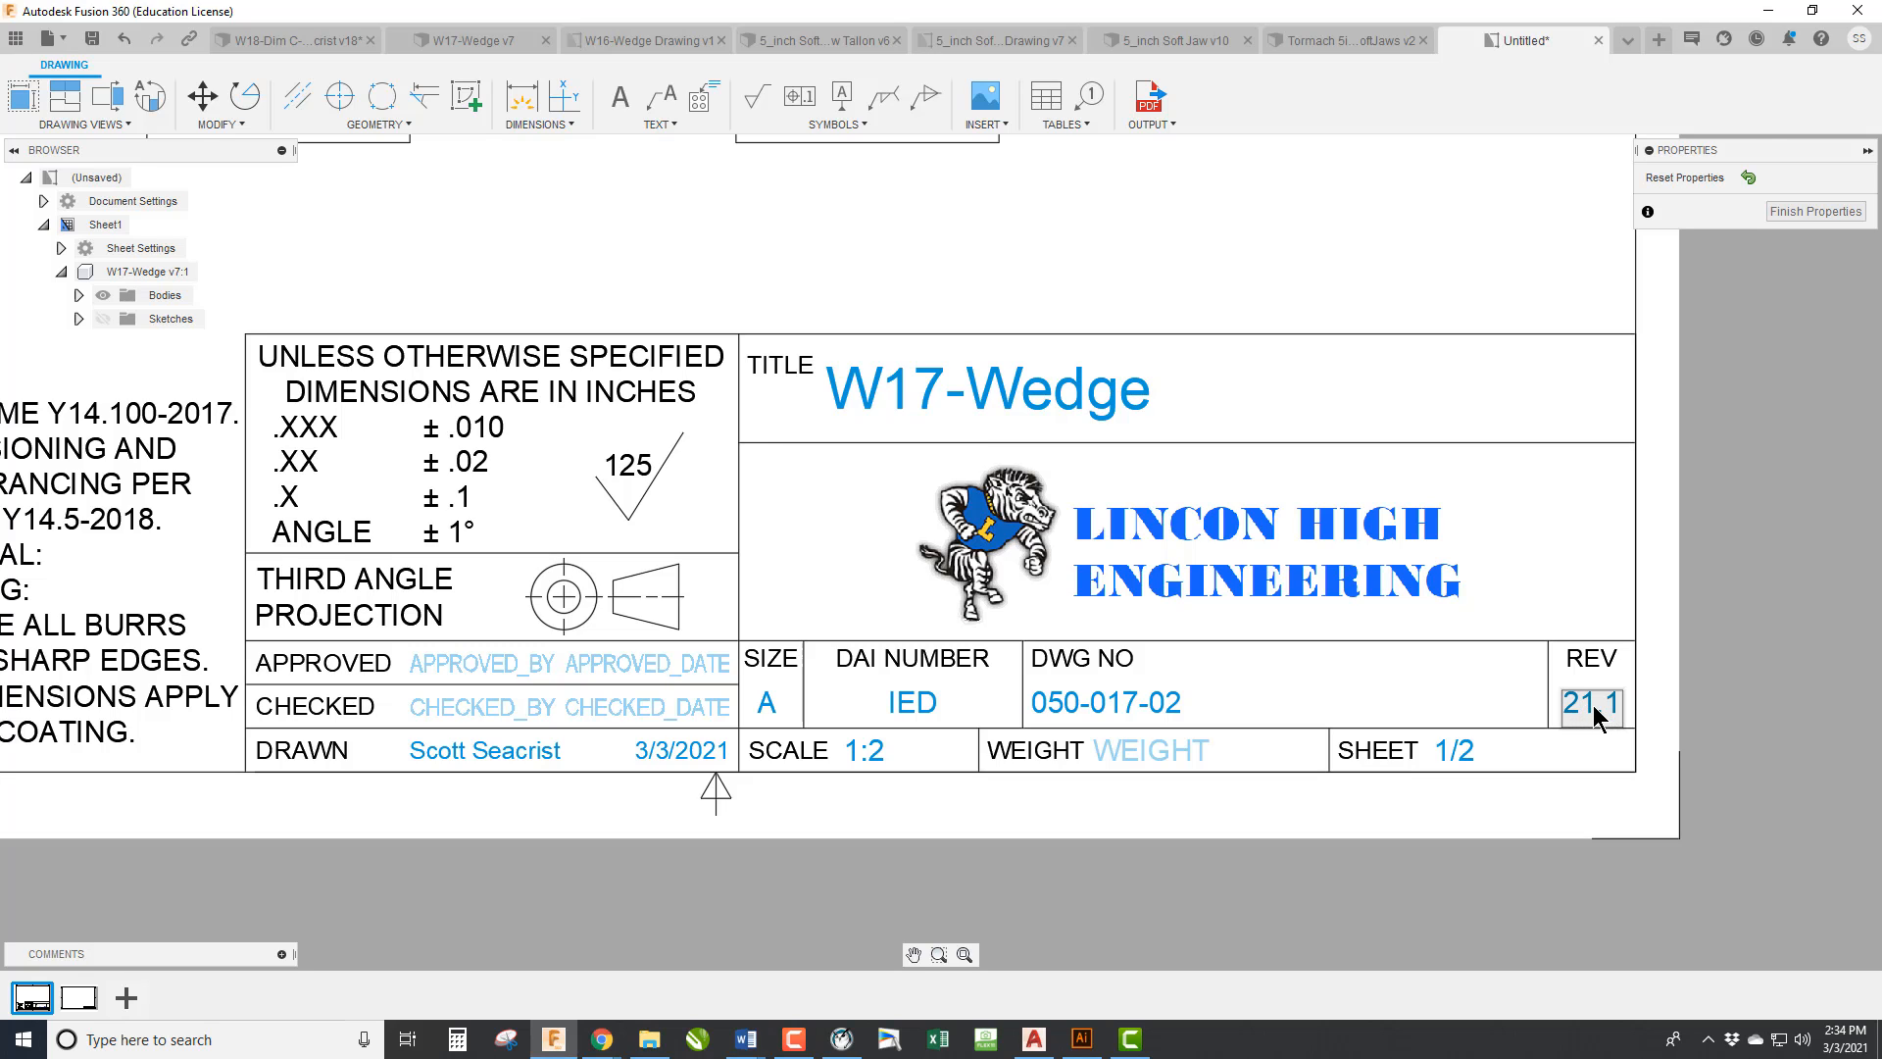
key("Return")
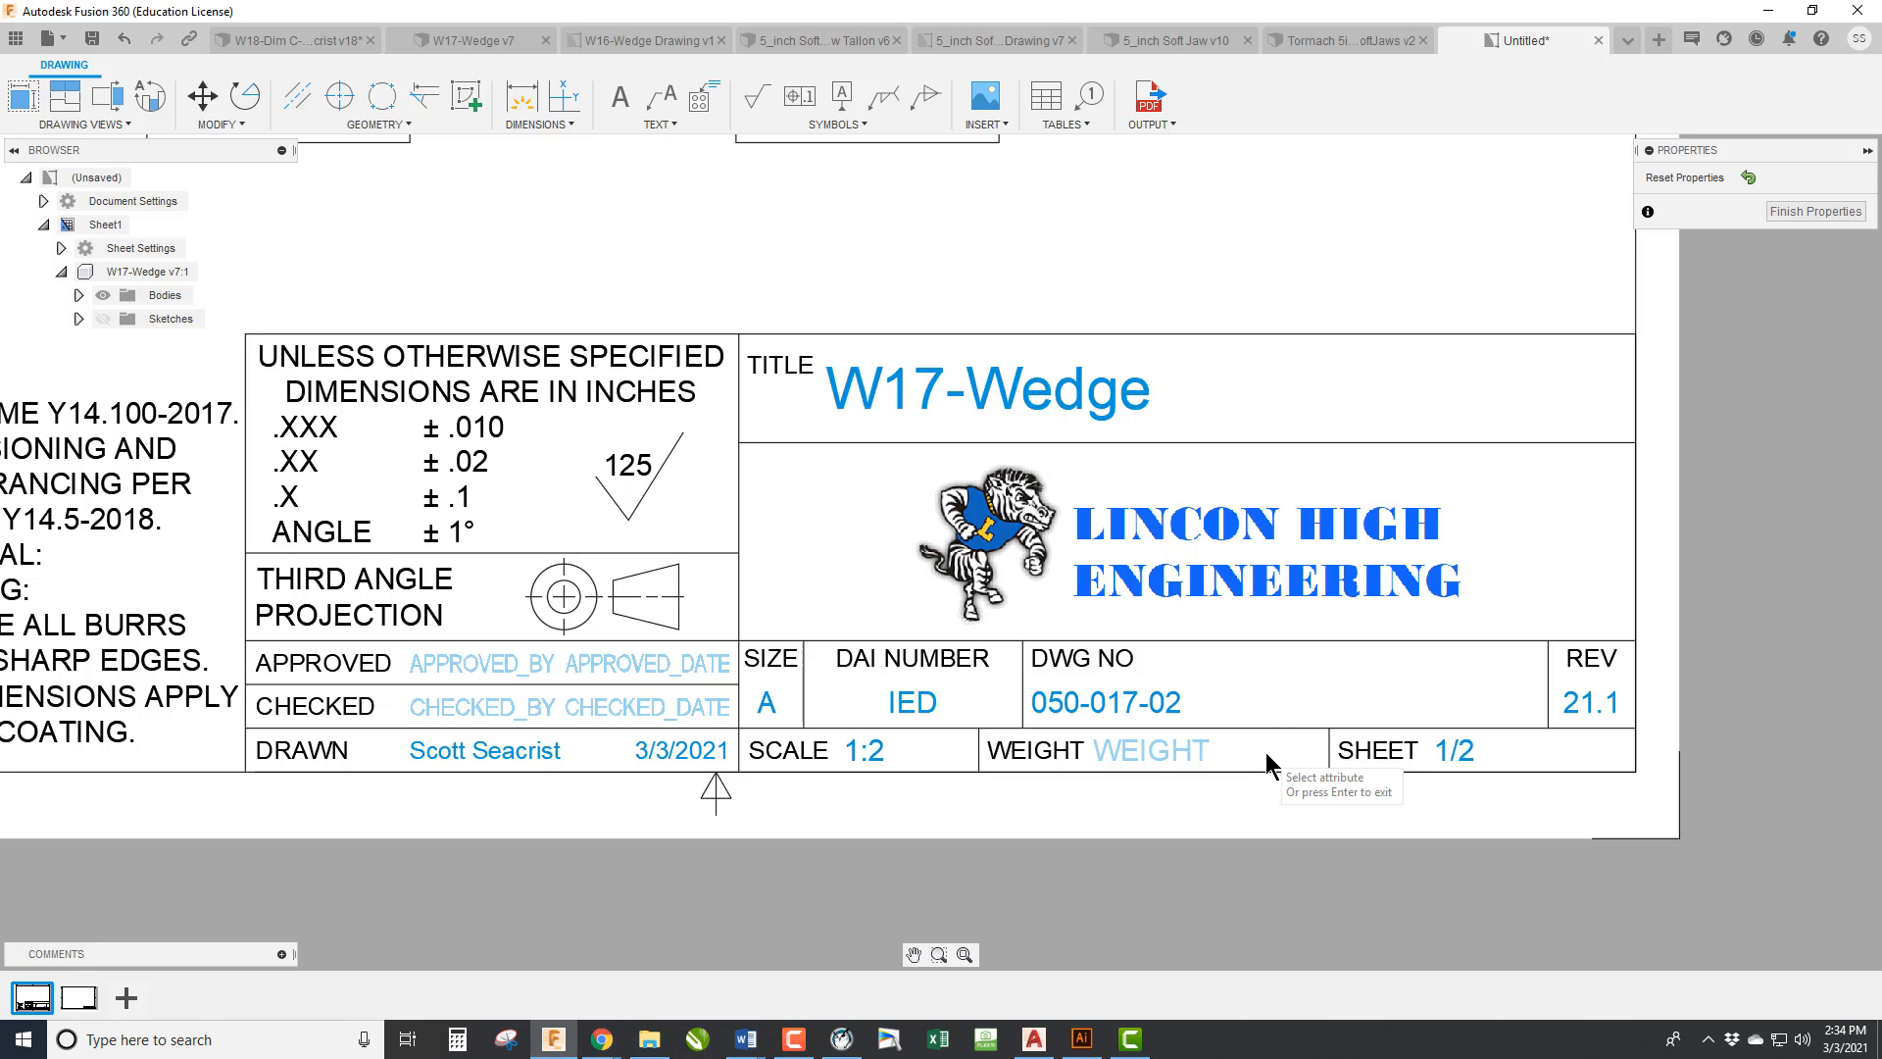
Enter 49.17 oz as the weight in the title block and finish editing its properties.
left_click(1207, 749)
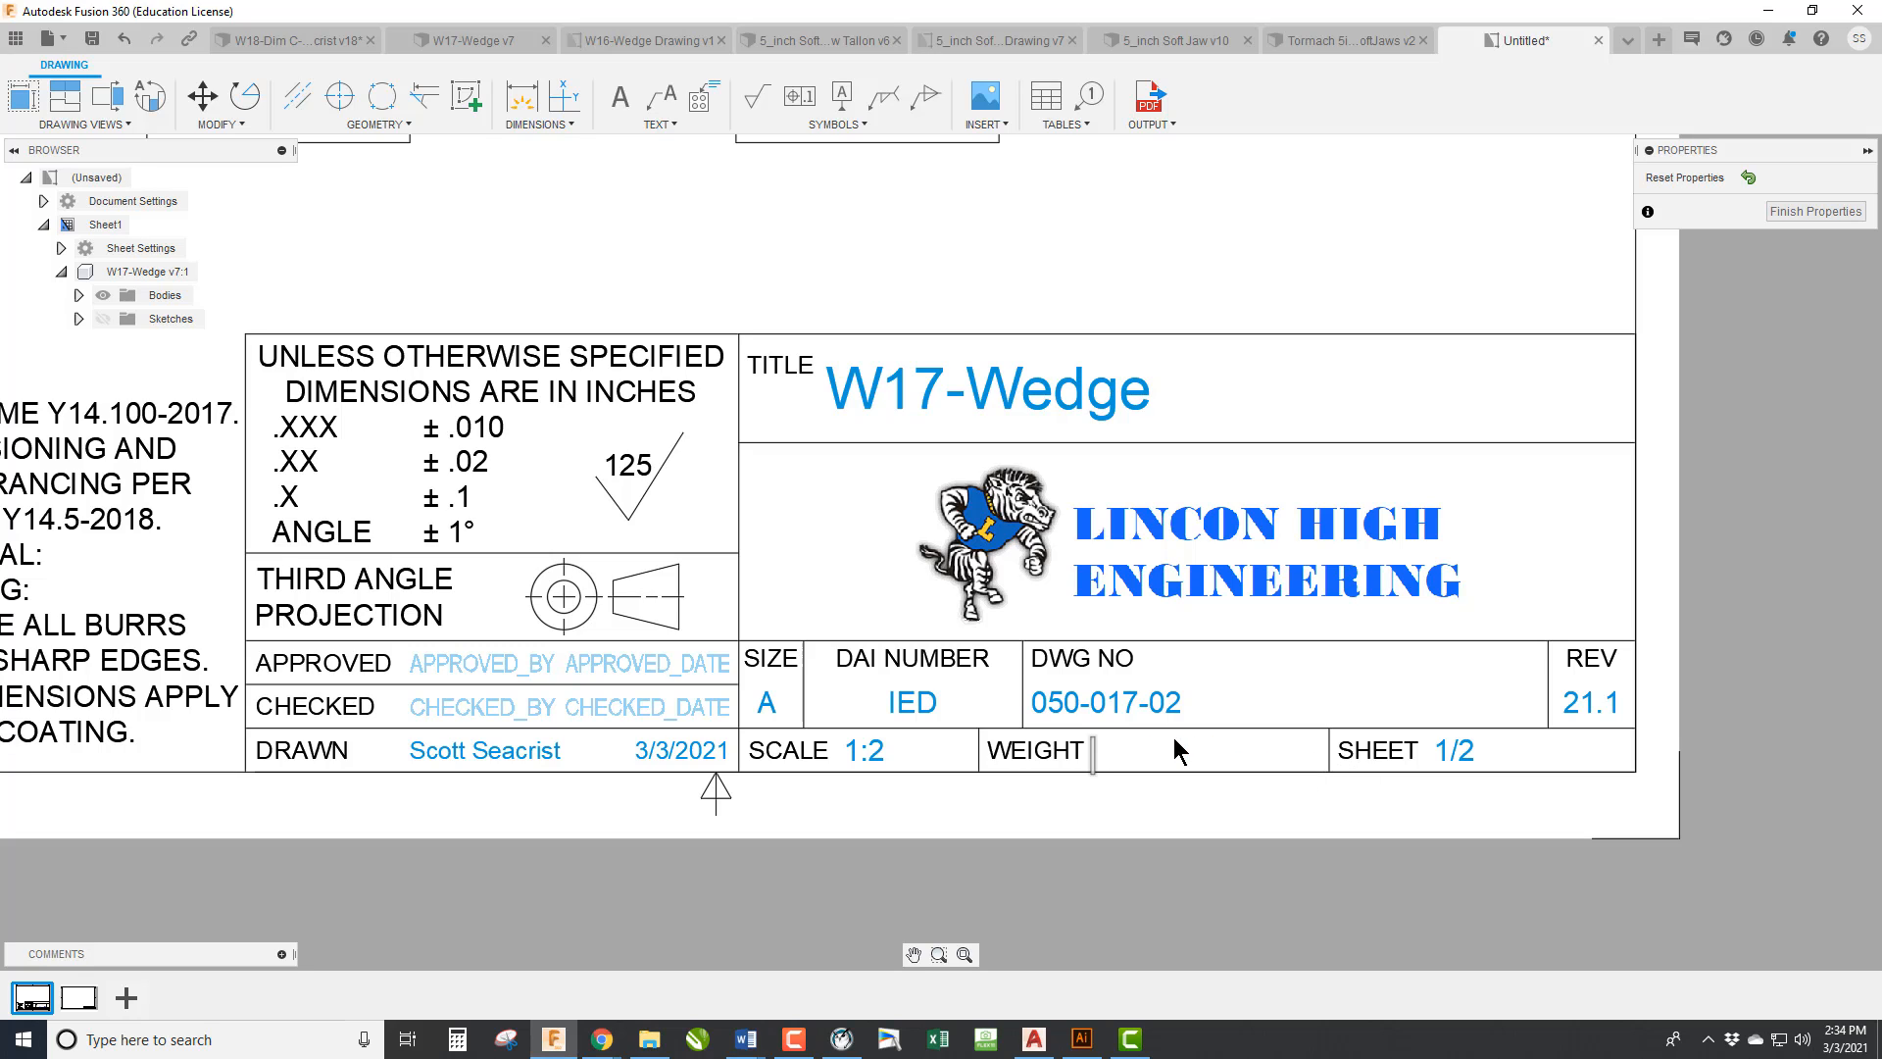
type("49.17")
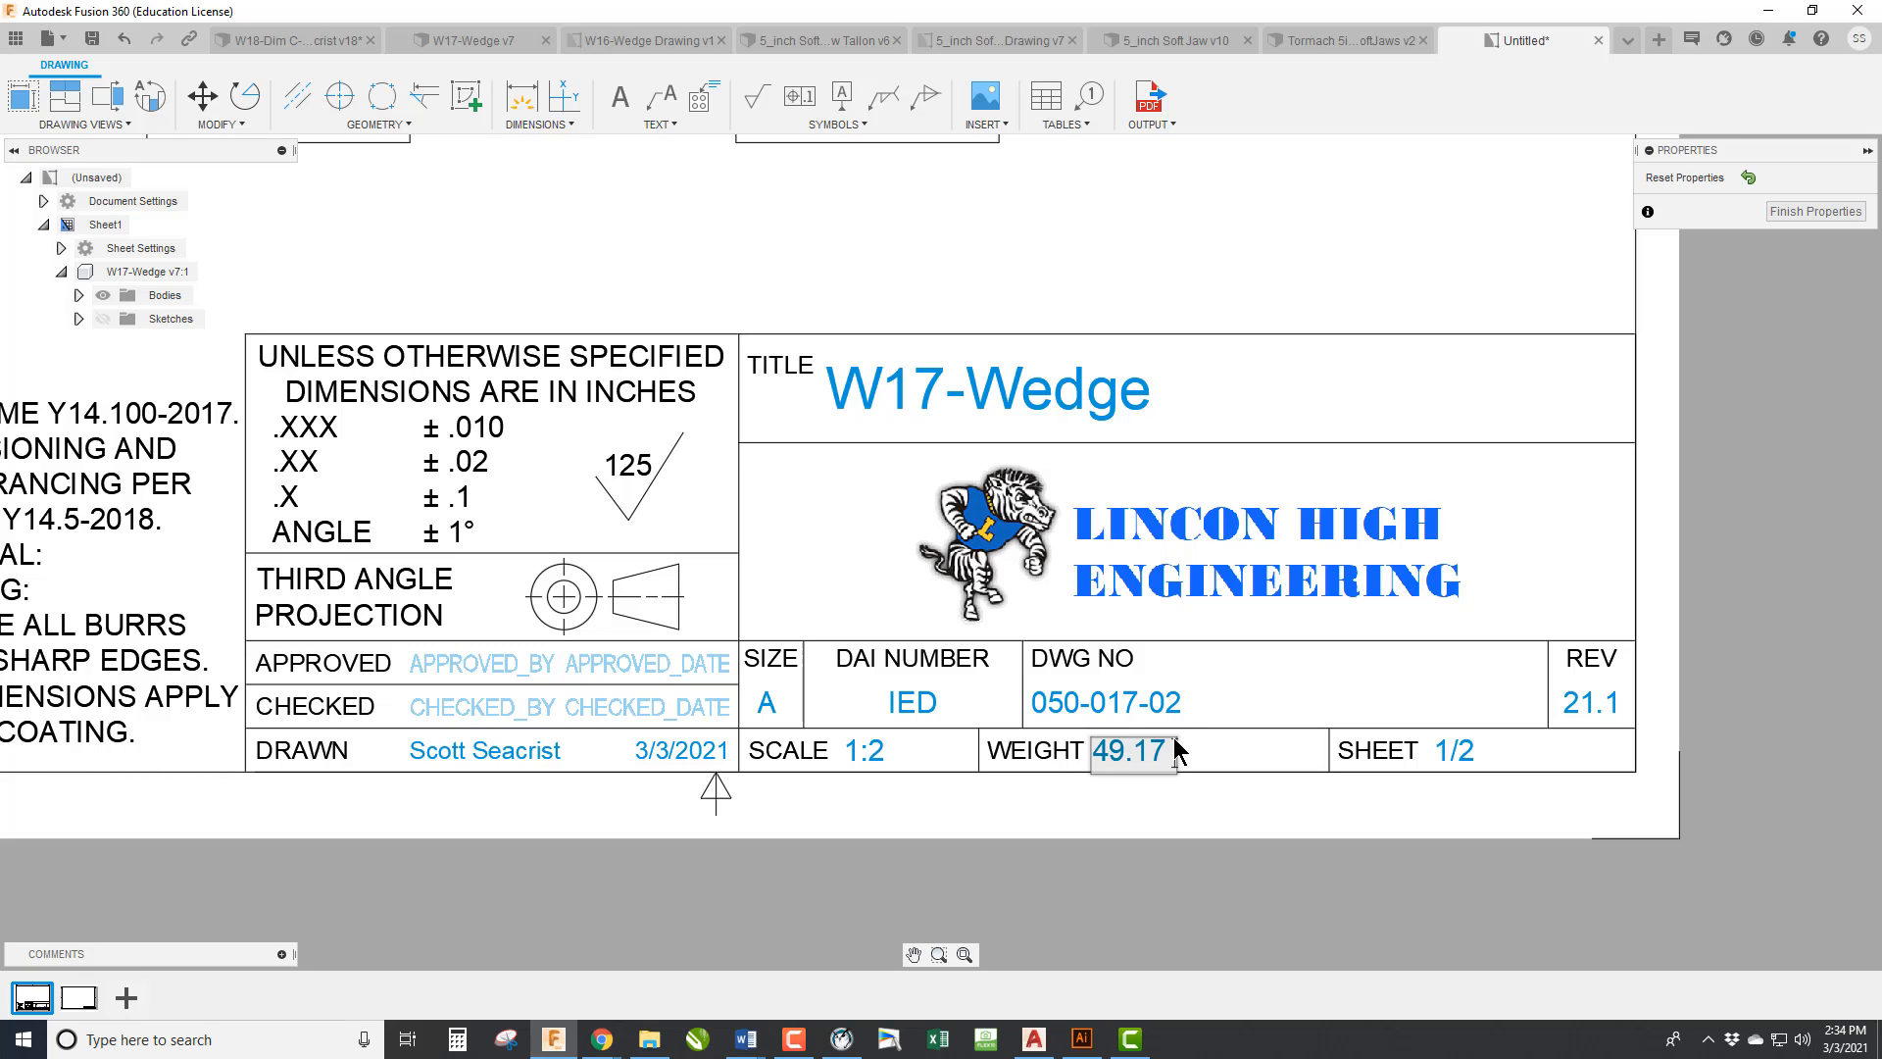
type(" oz")
key("Return")
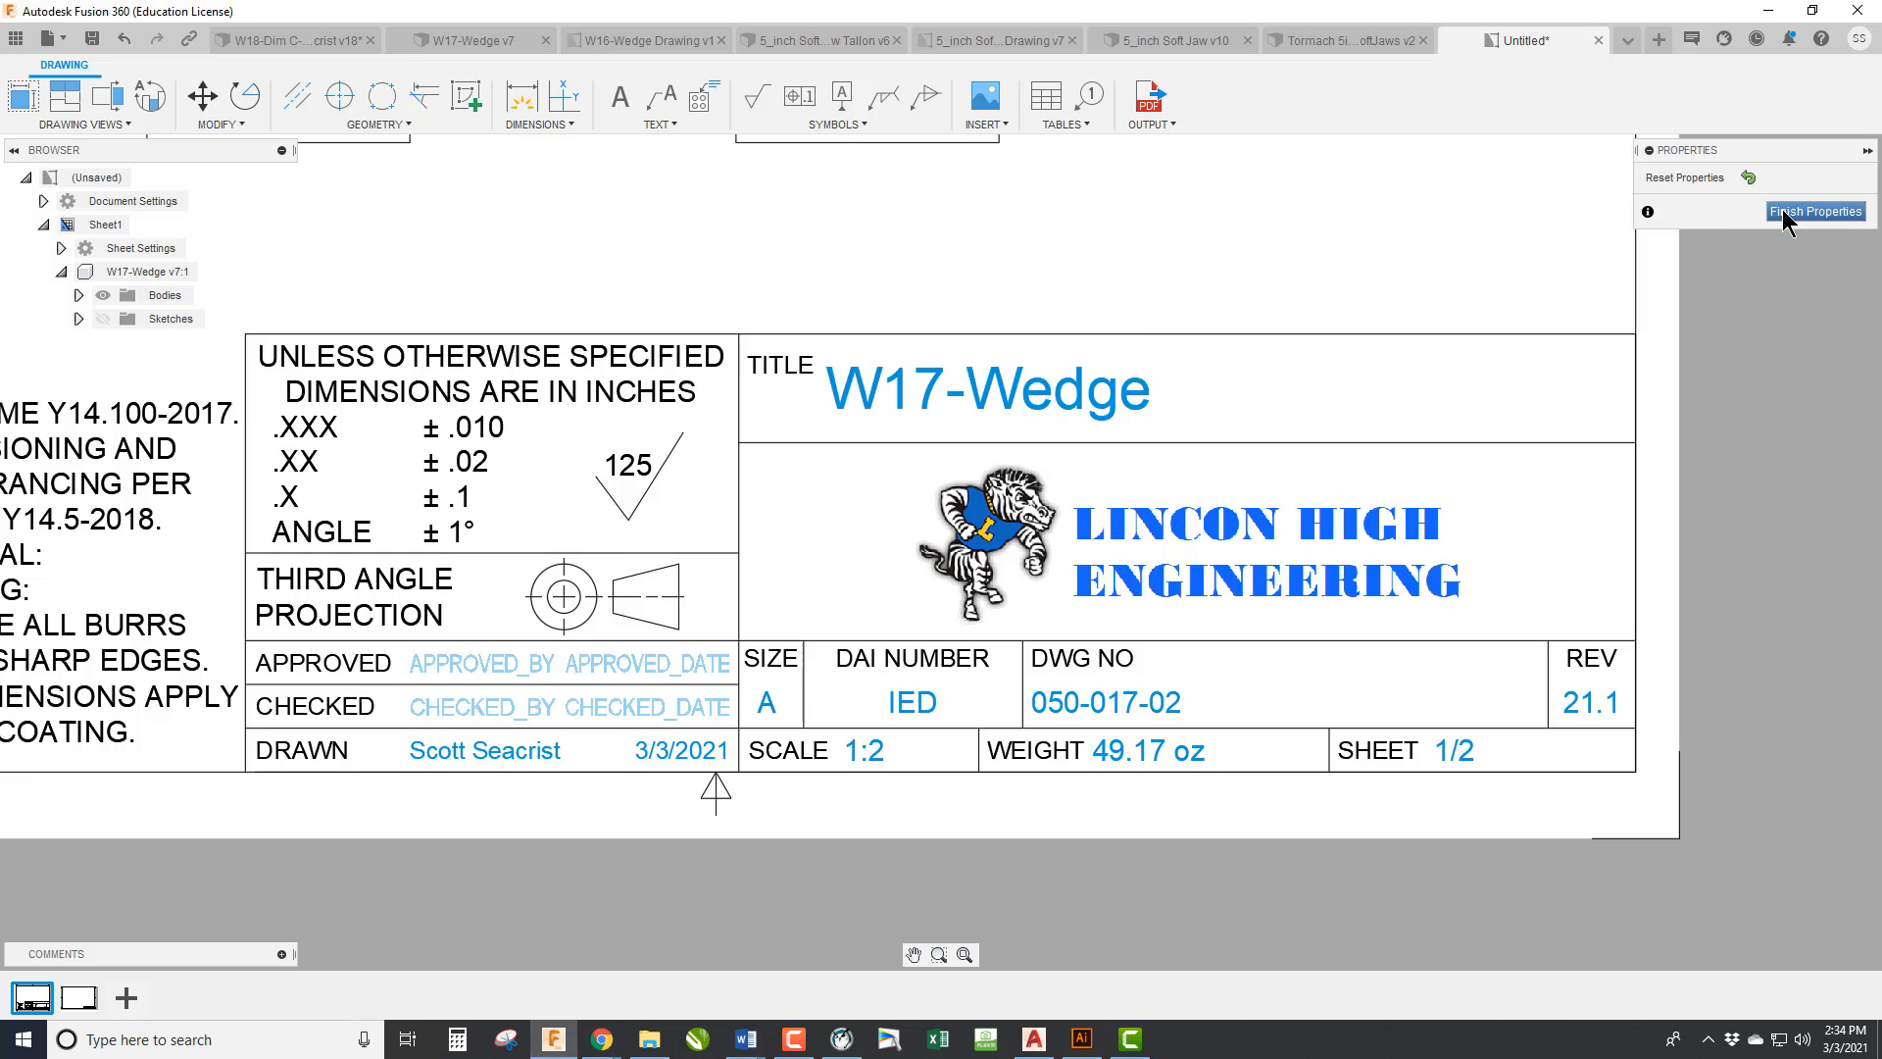
left_click(1813, 211)
Edit the sheet notes to give 1018 STEEL as the material in note 3.
scroll(602, 798, "up", 4)
scroll(578, 807, "down", 1)
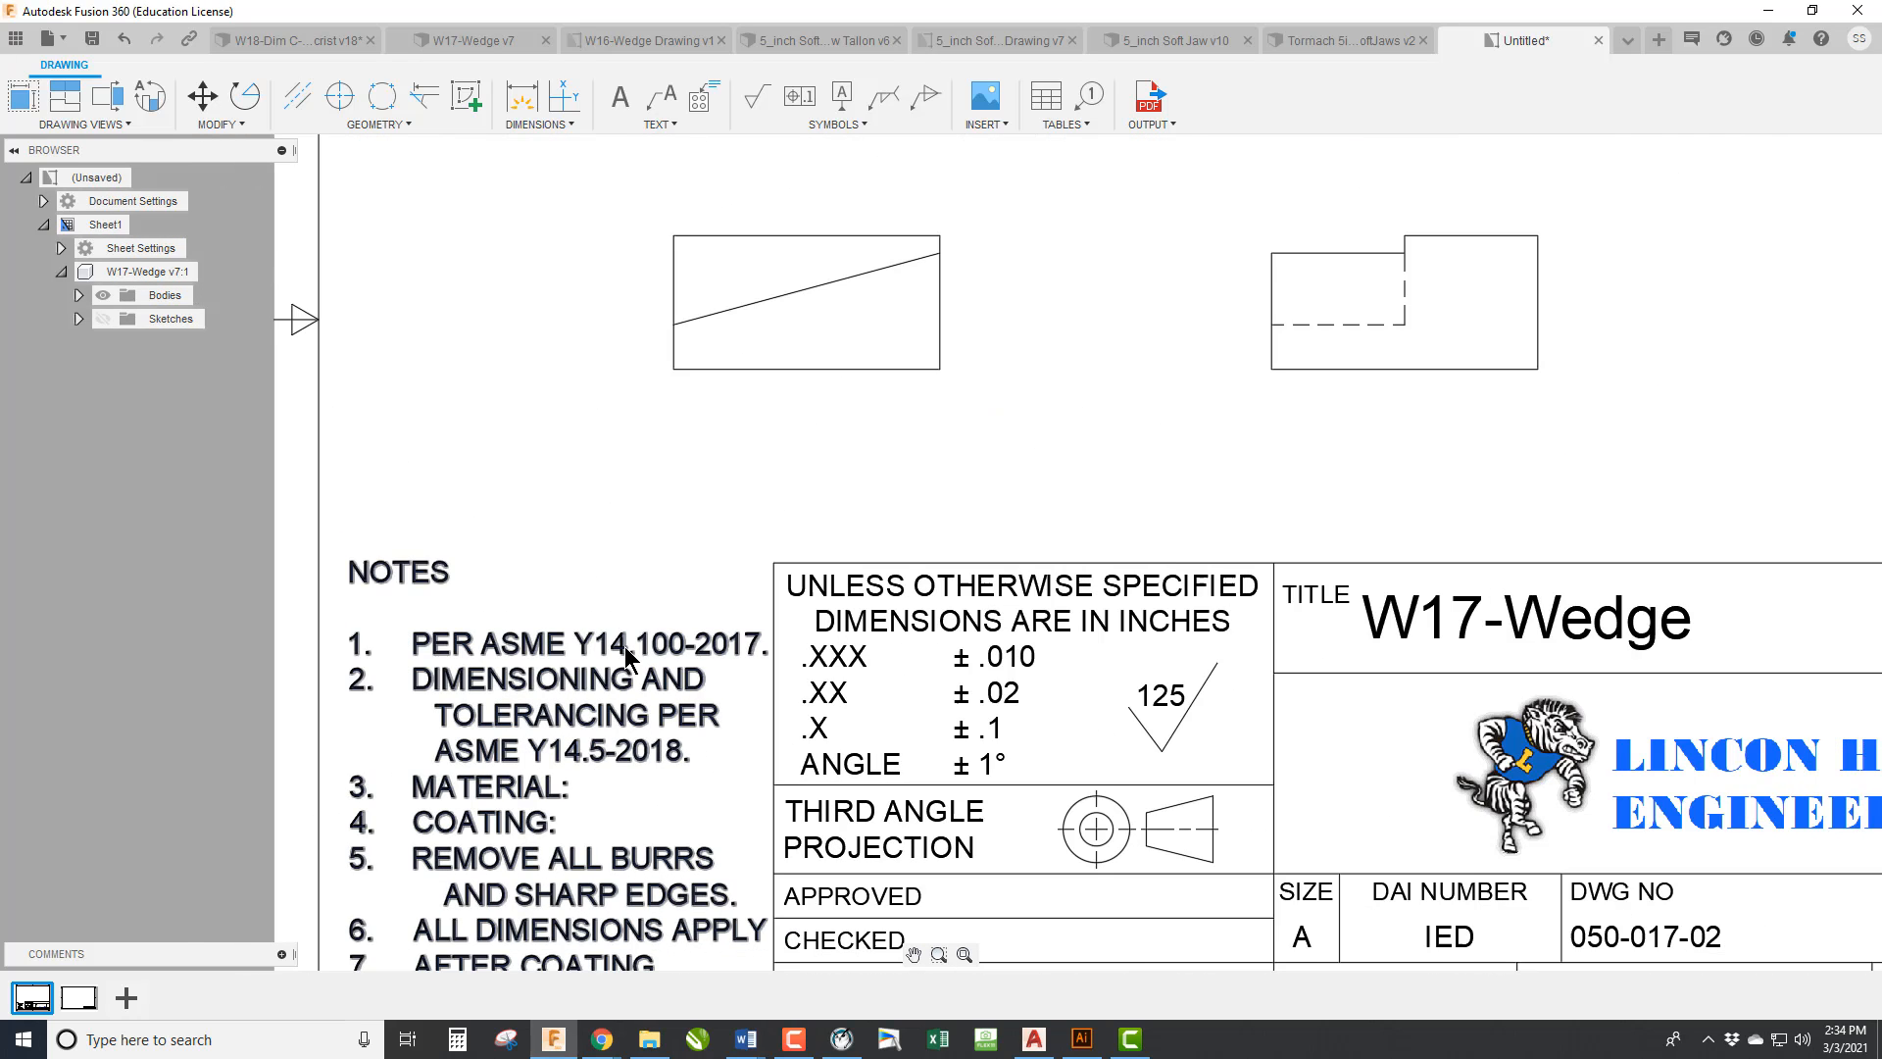
scroll(626, 645, "down", 1)
double_click(530, 774)
left_click(599, 770)
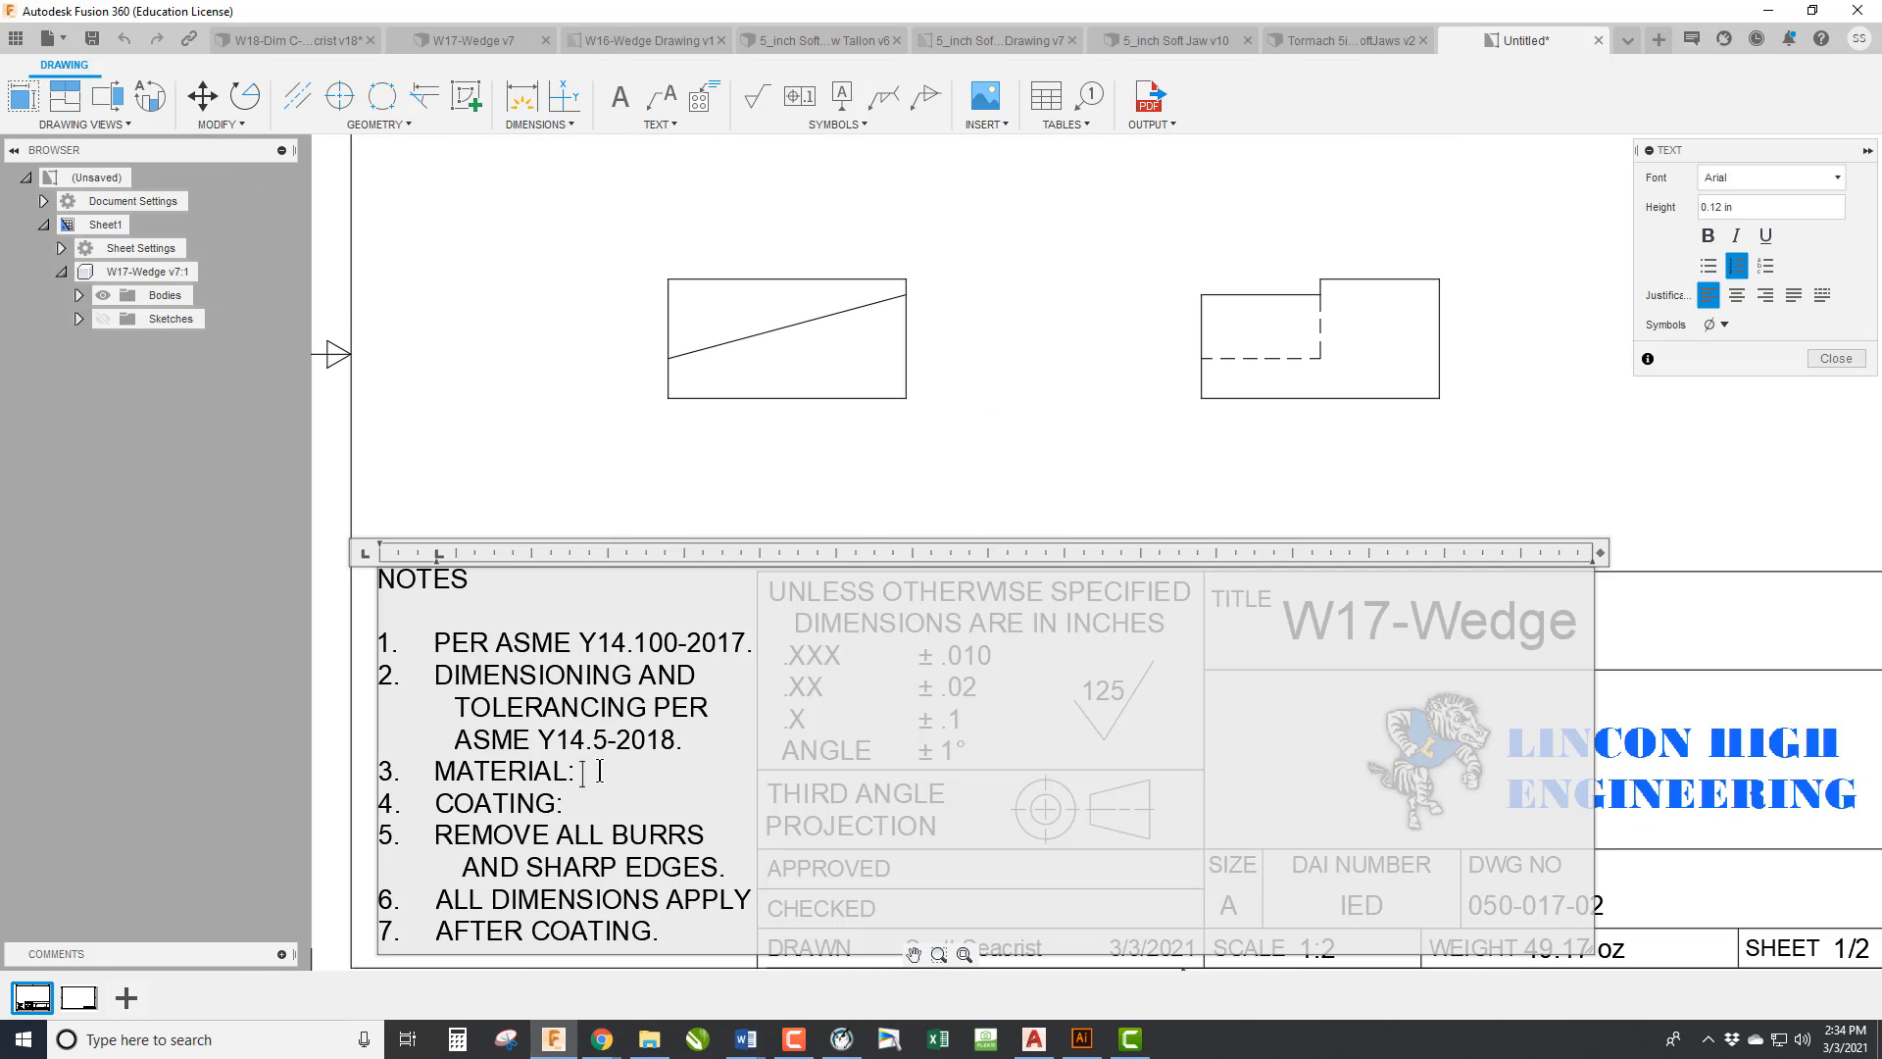
type("1018 STEEL")
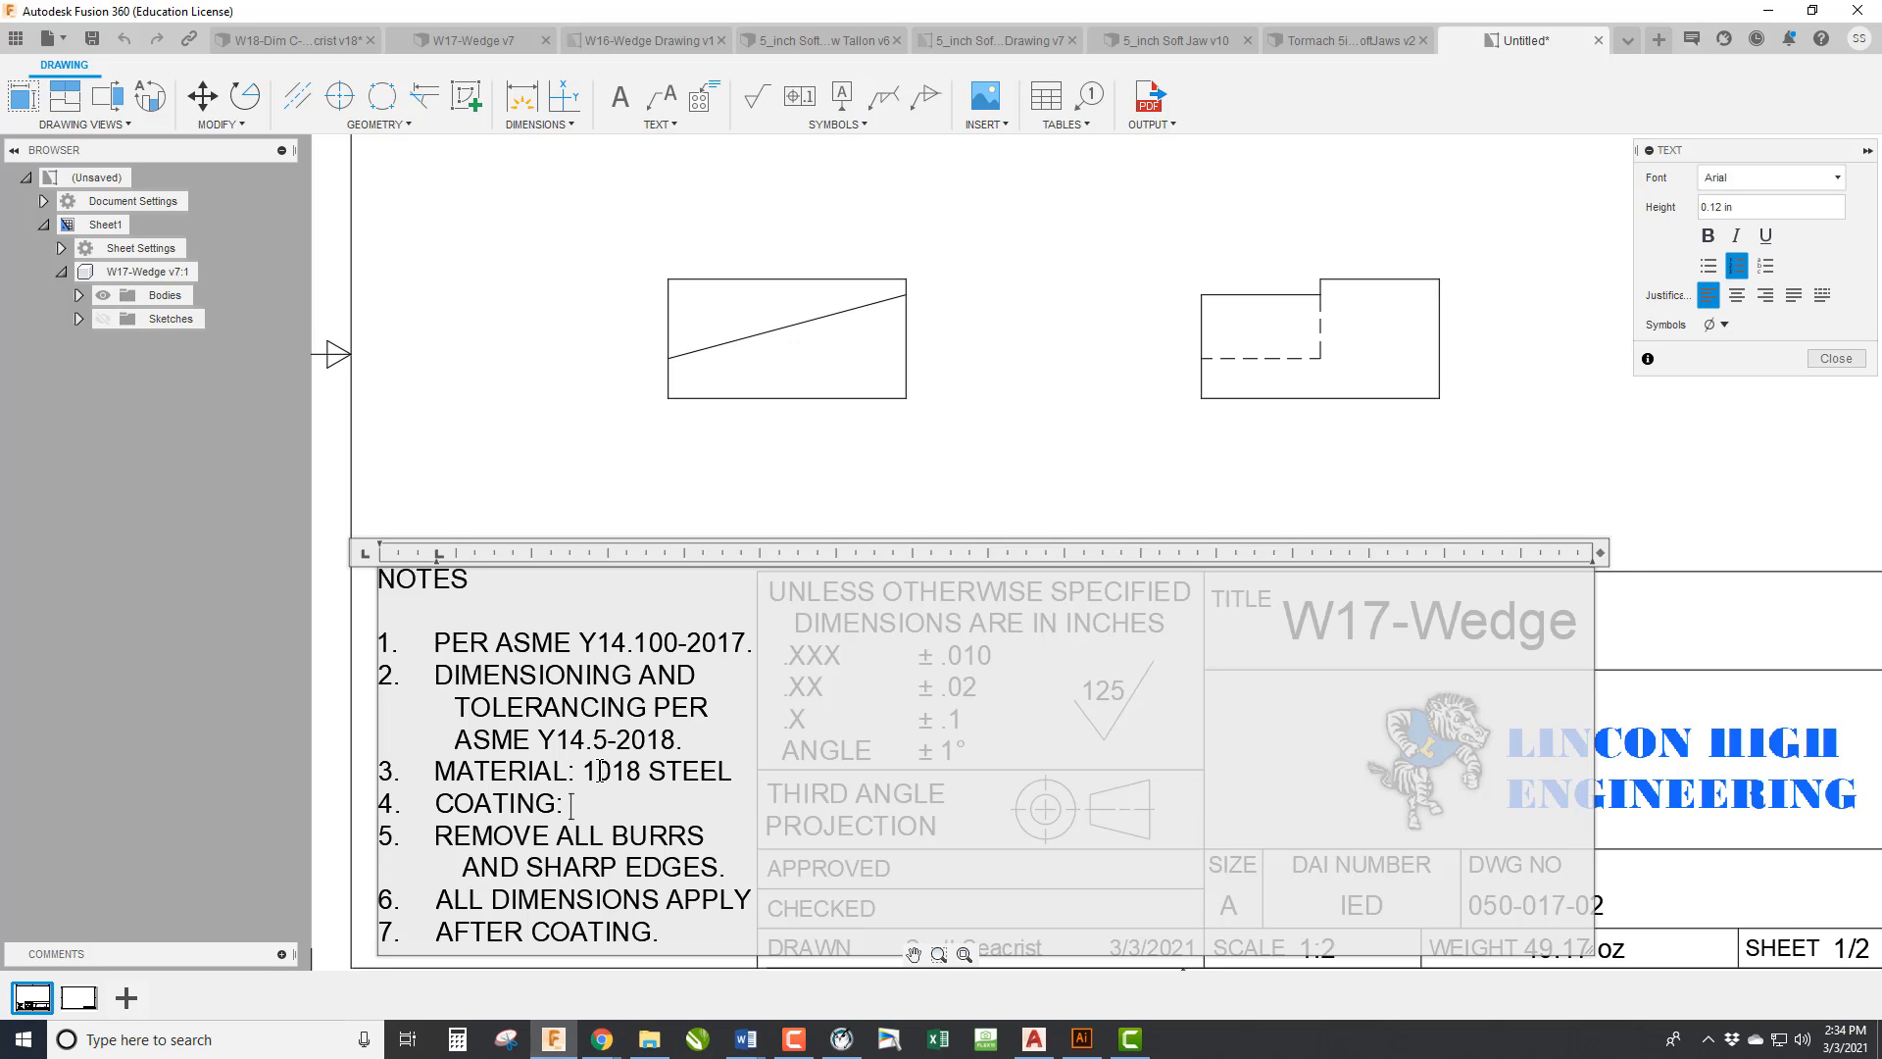
Enter BLACK OXIDE as the coating in note 4 and finish editing the notes.
type("BLACK OXIDE")
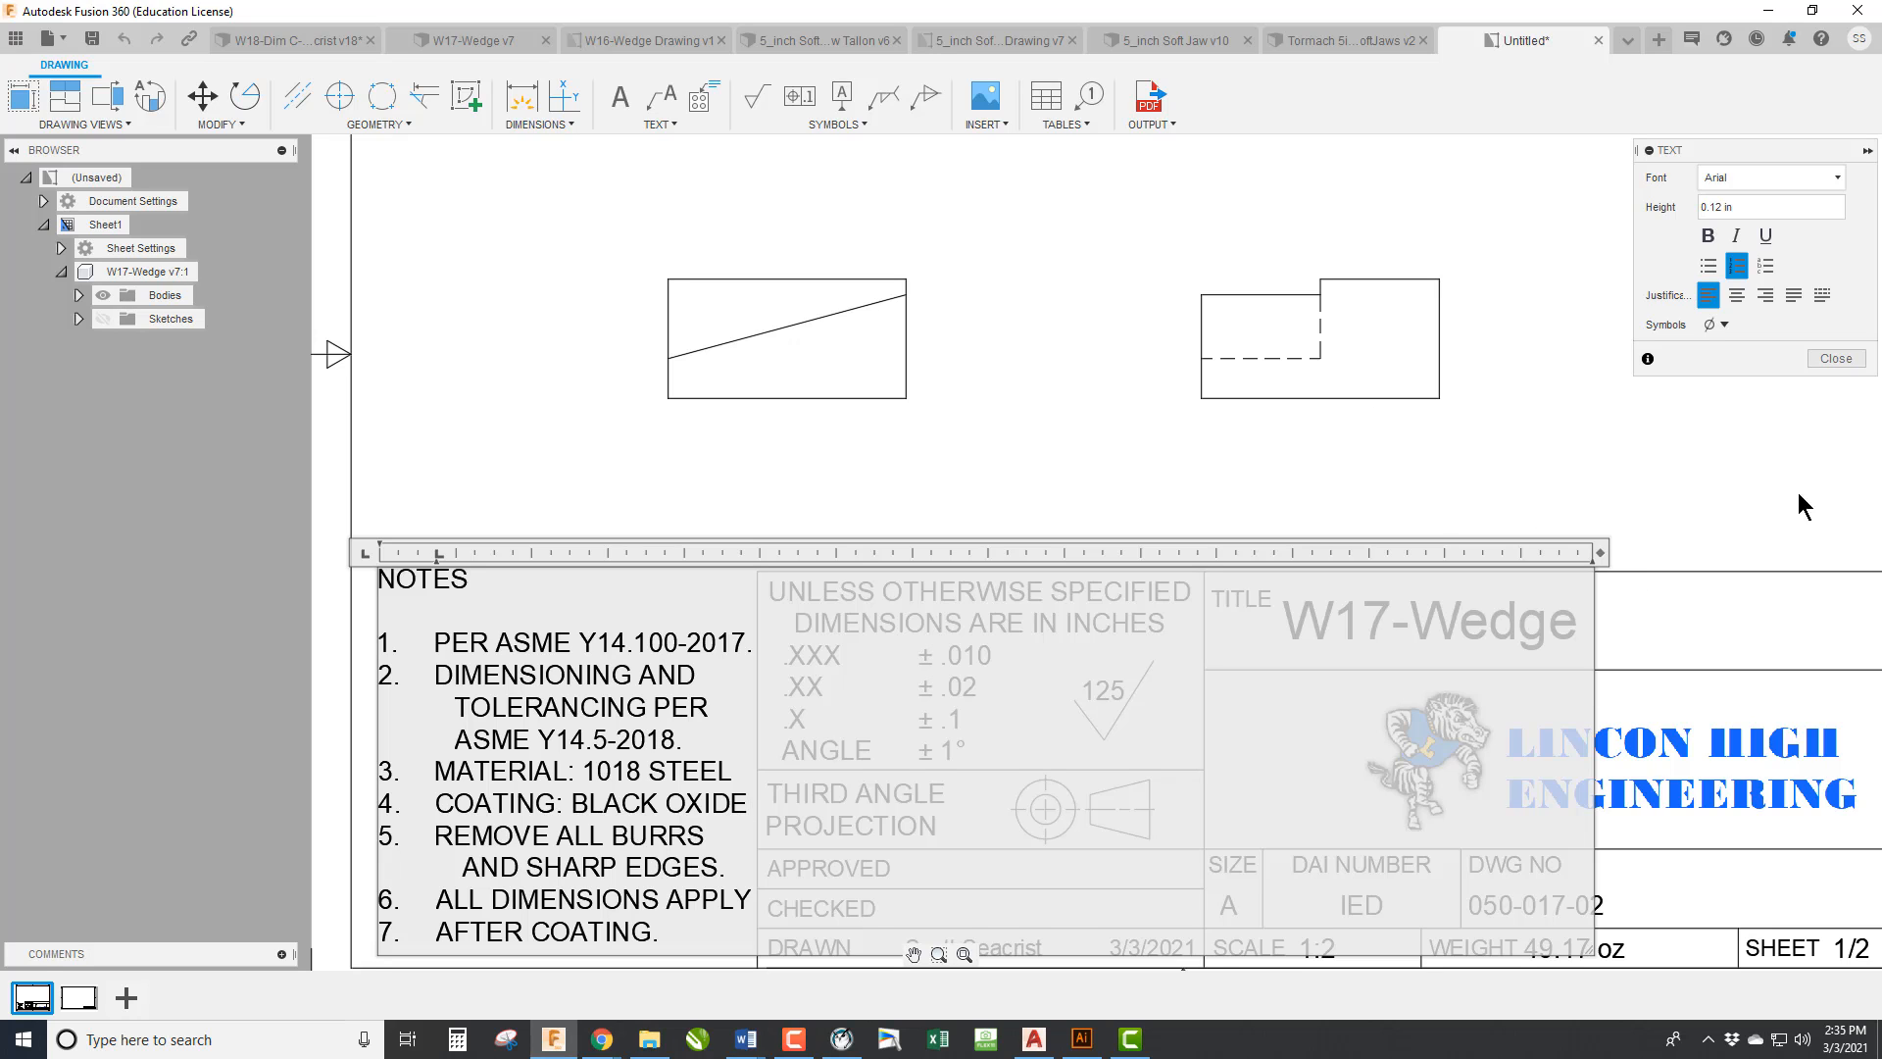
left_click(1812, 359)
scroll(950, 476, "down", 3)
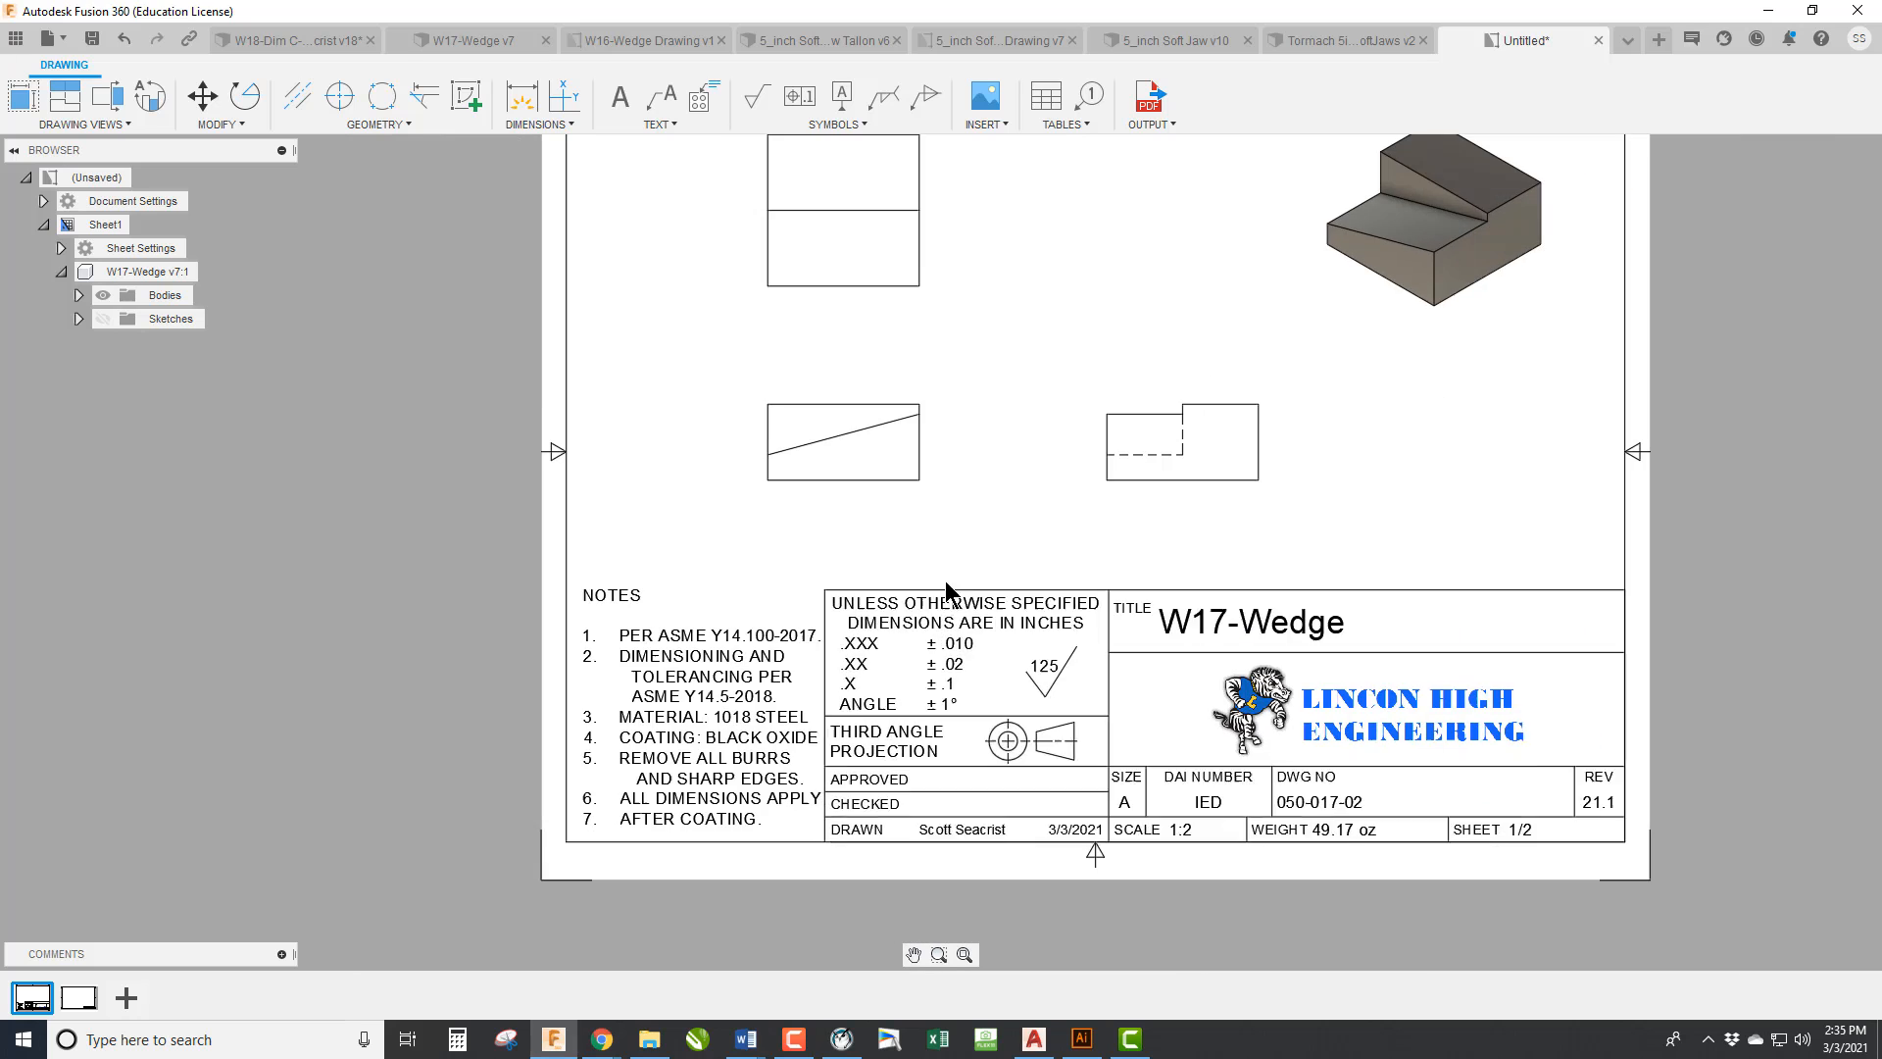
scroll(1033, 235, "down", 1)
scroll(1033, 235, "up", 1)
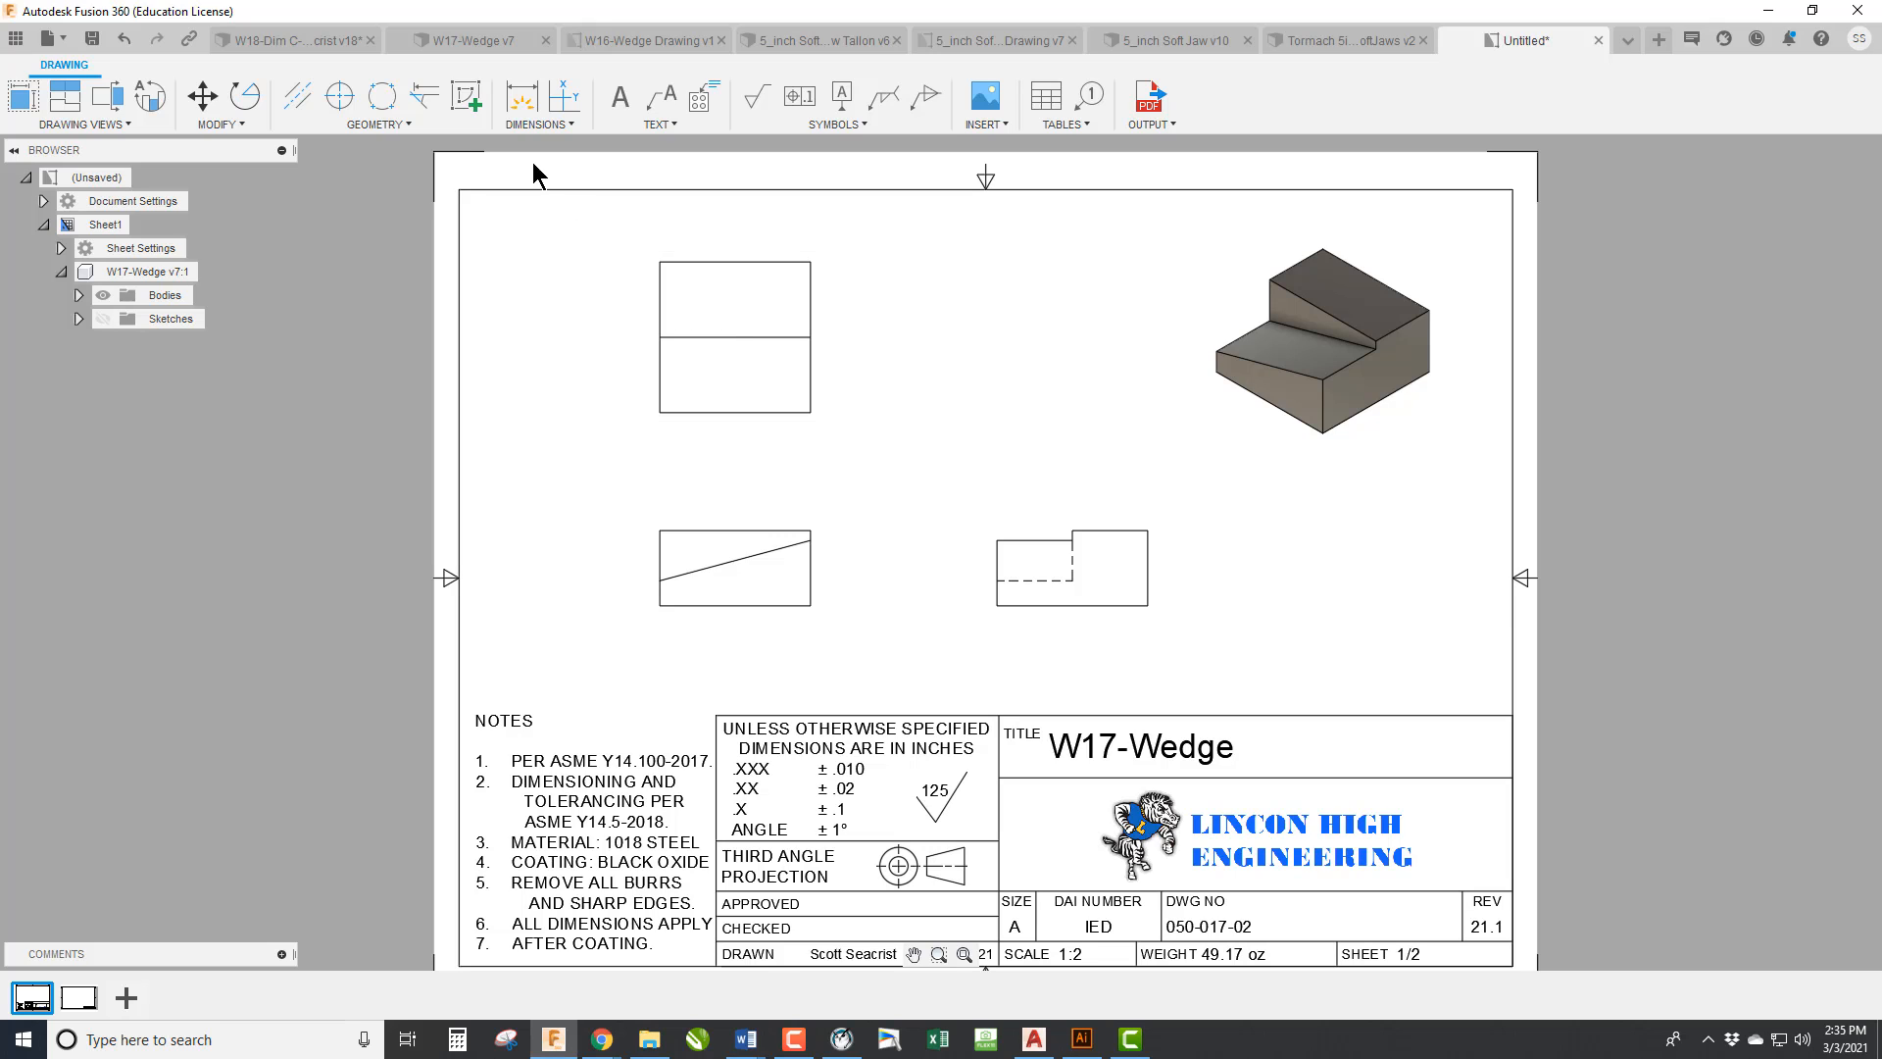
Dimension the square top view's overall depth beside it and its overall width below it.
left_click(524, 96)
left_click(760, 261)
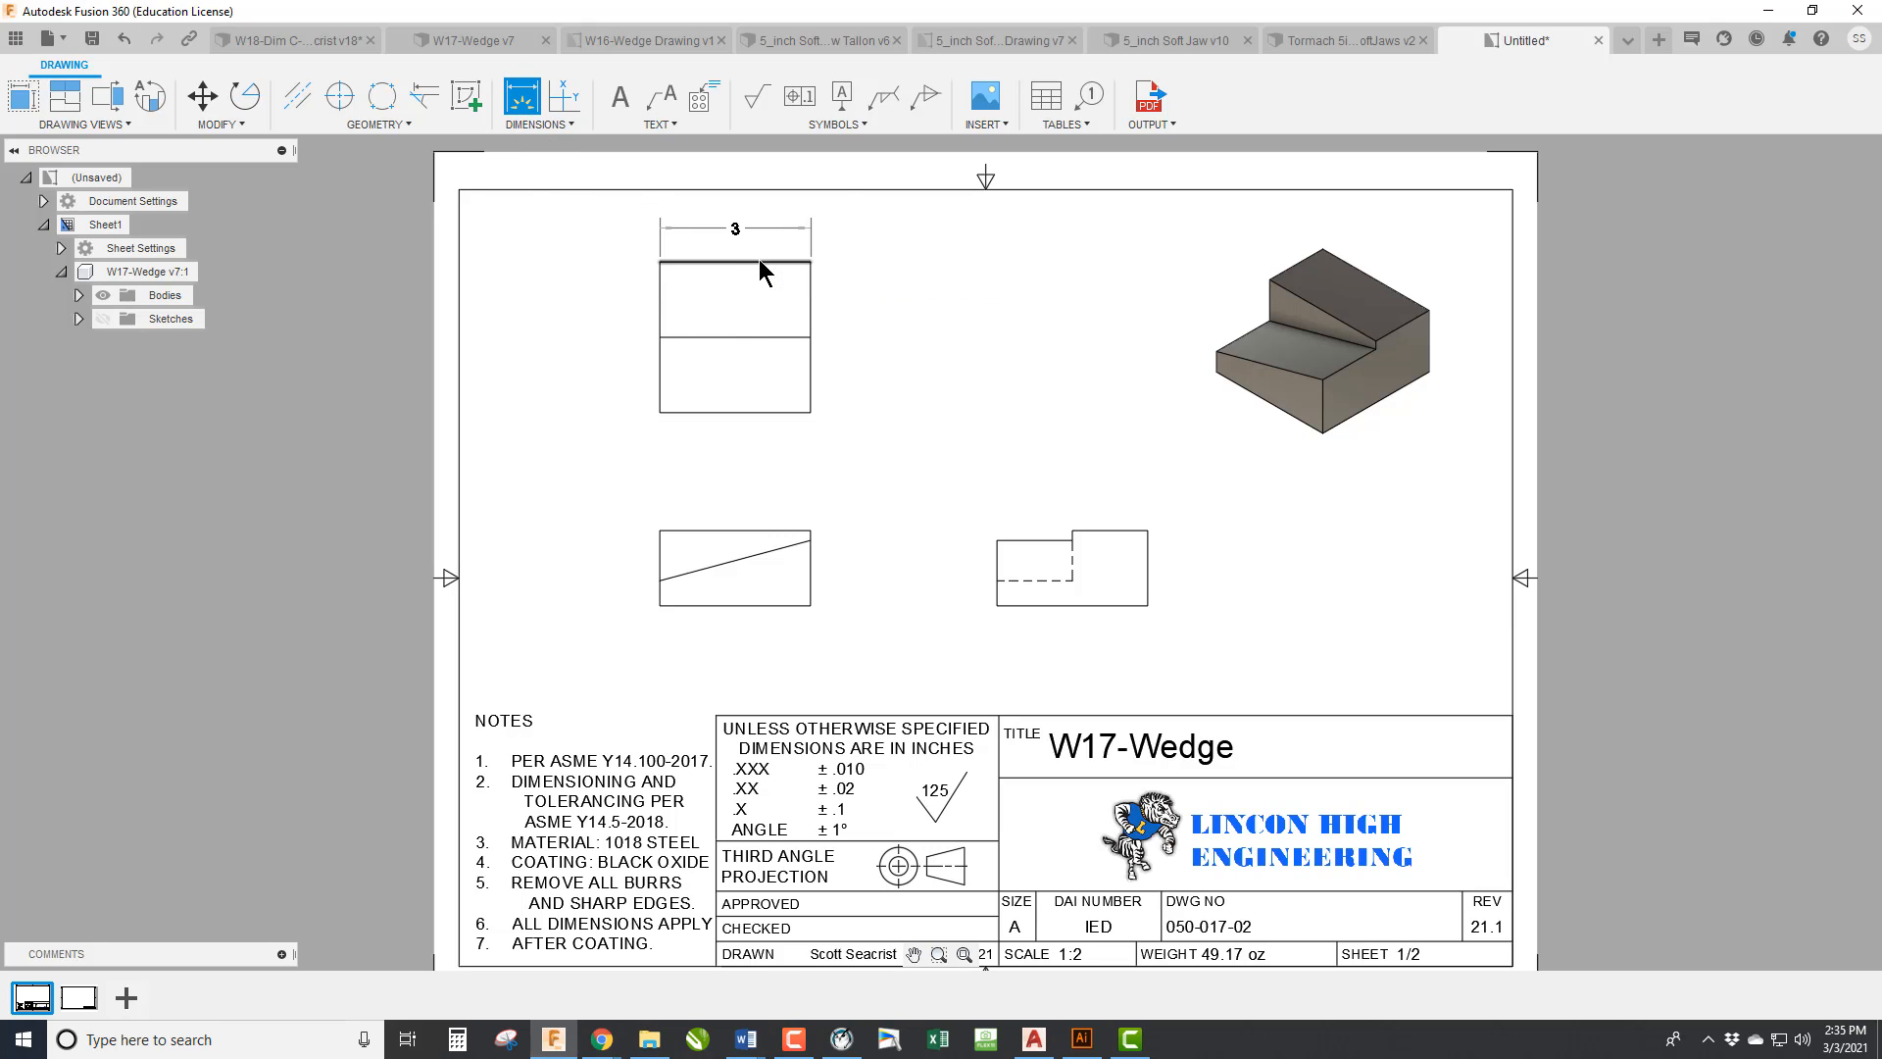
left_click(740, 410)
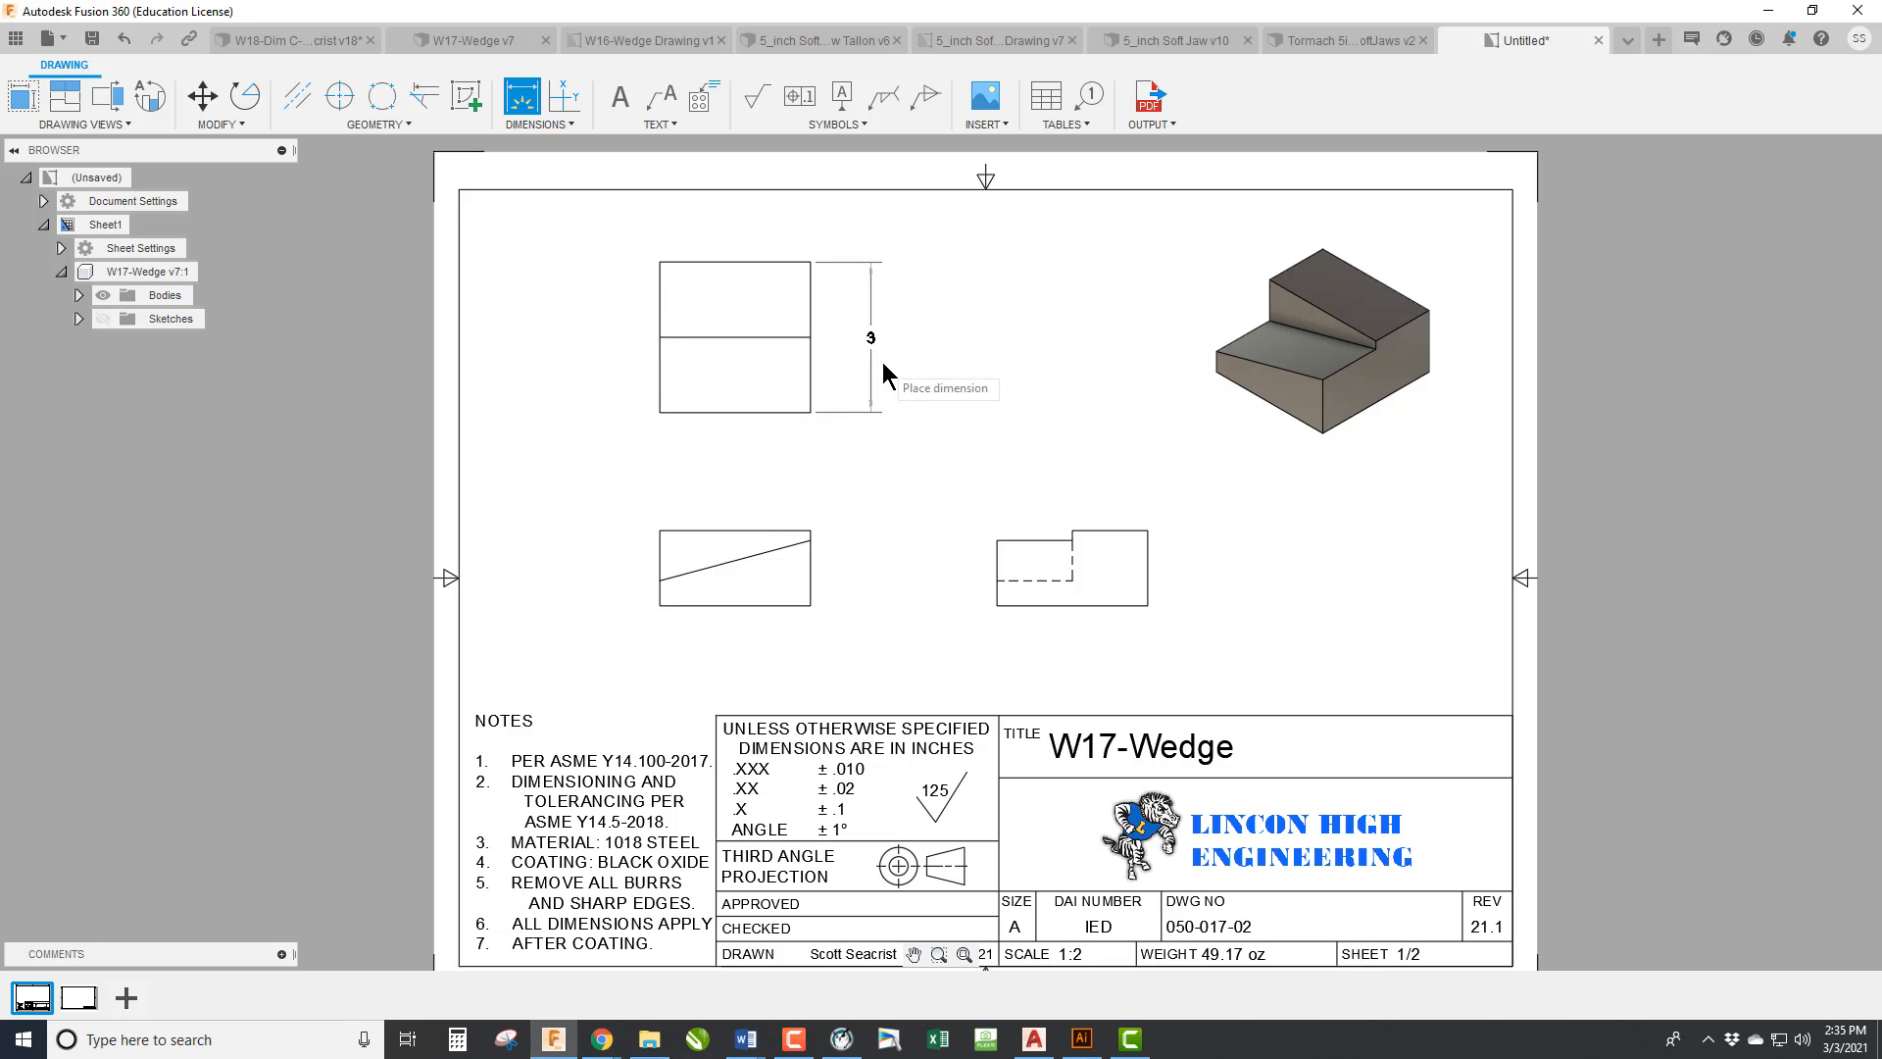
left_click(871, 377)
left_click(745, 412)
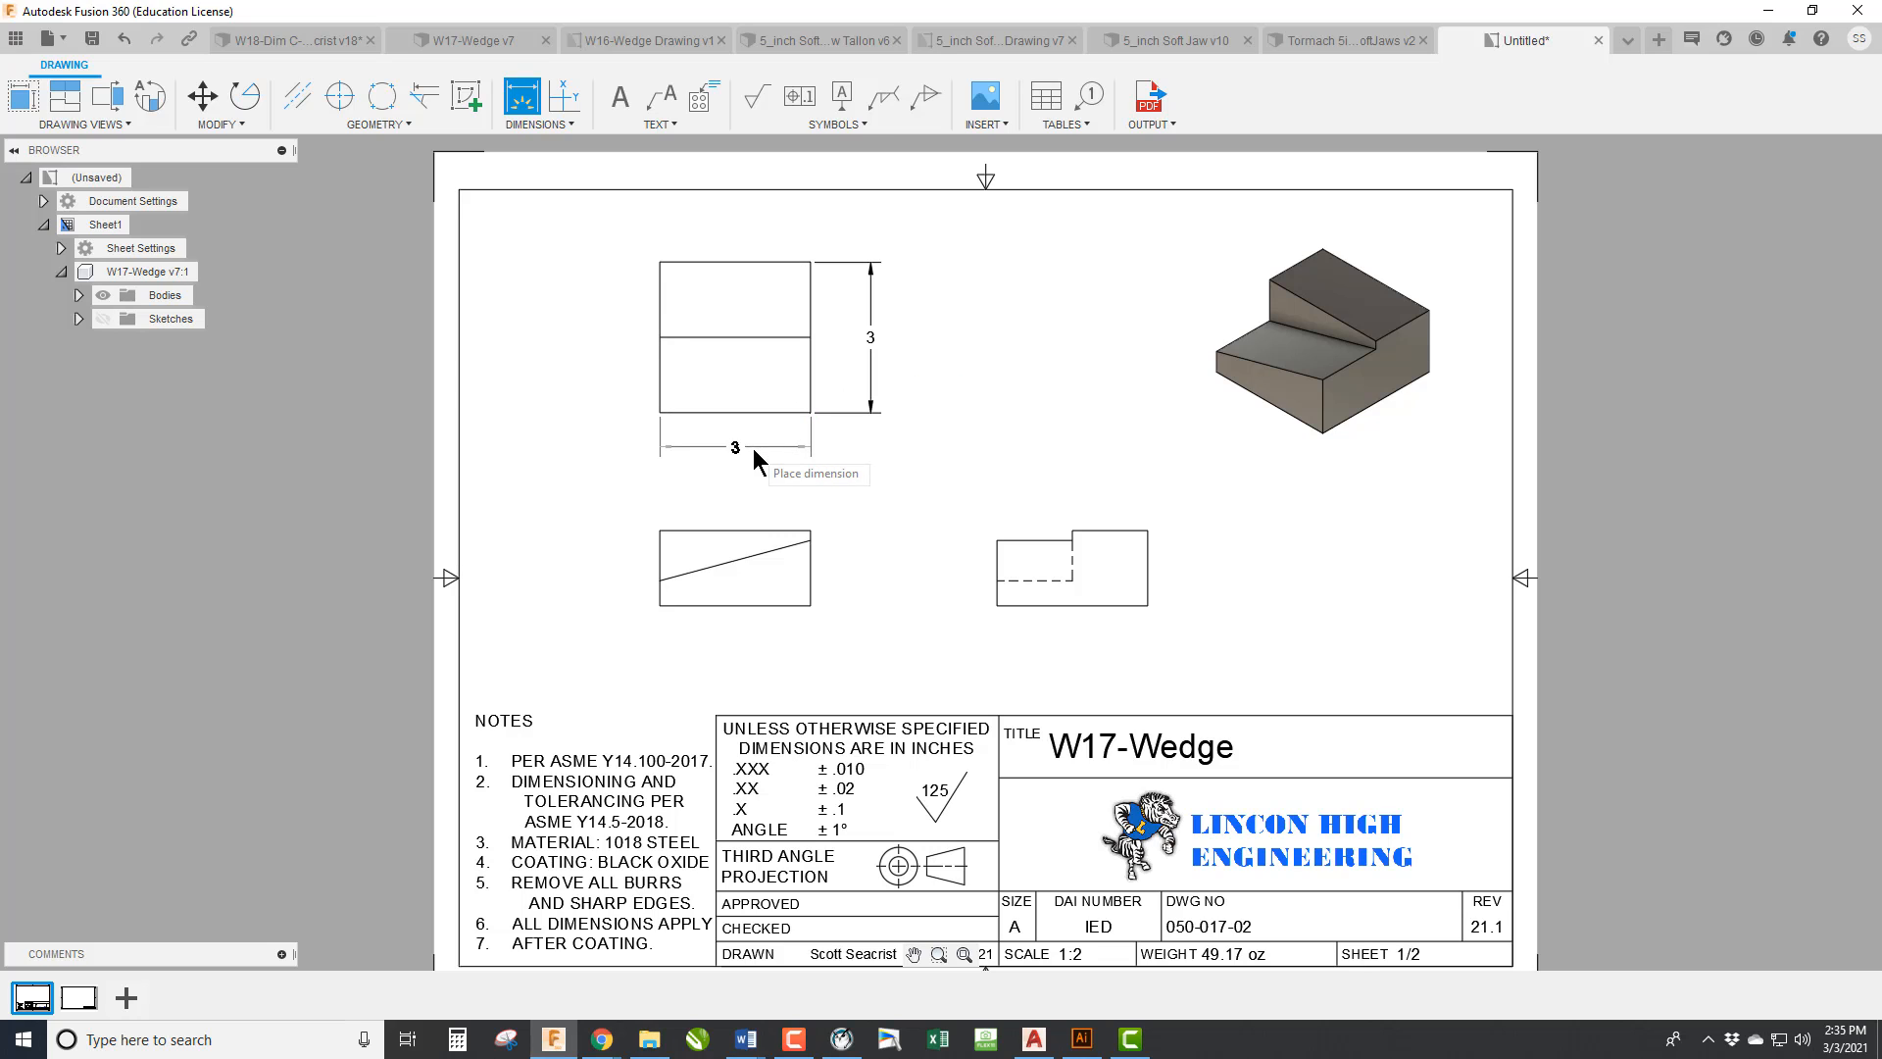
left_click(740, 453)
Dimension the side view's overall height, placing the dimension beside its taller end.
left_click(1108, 531)
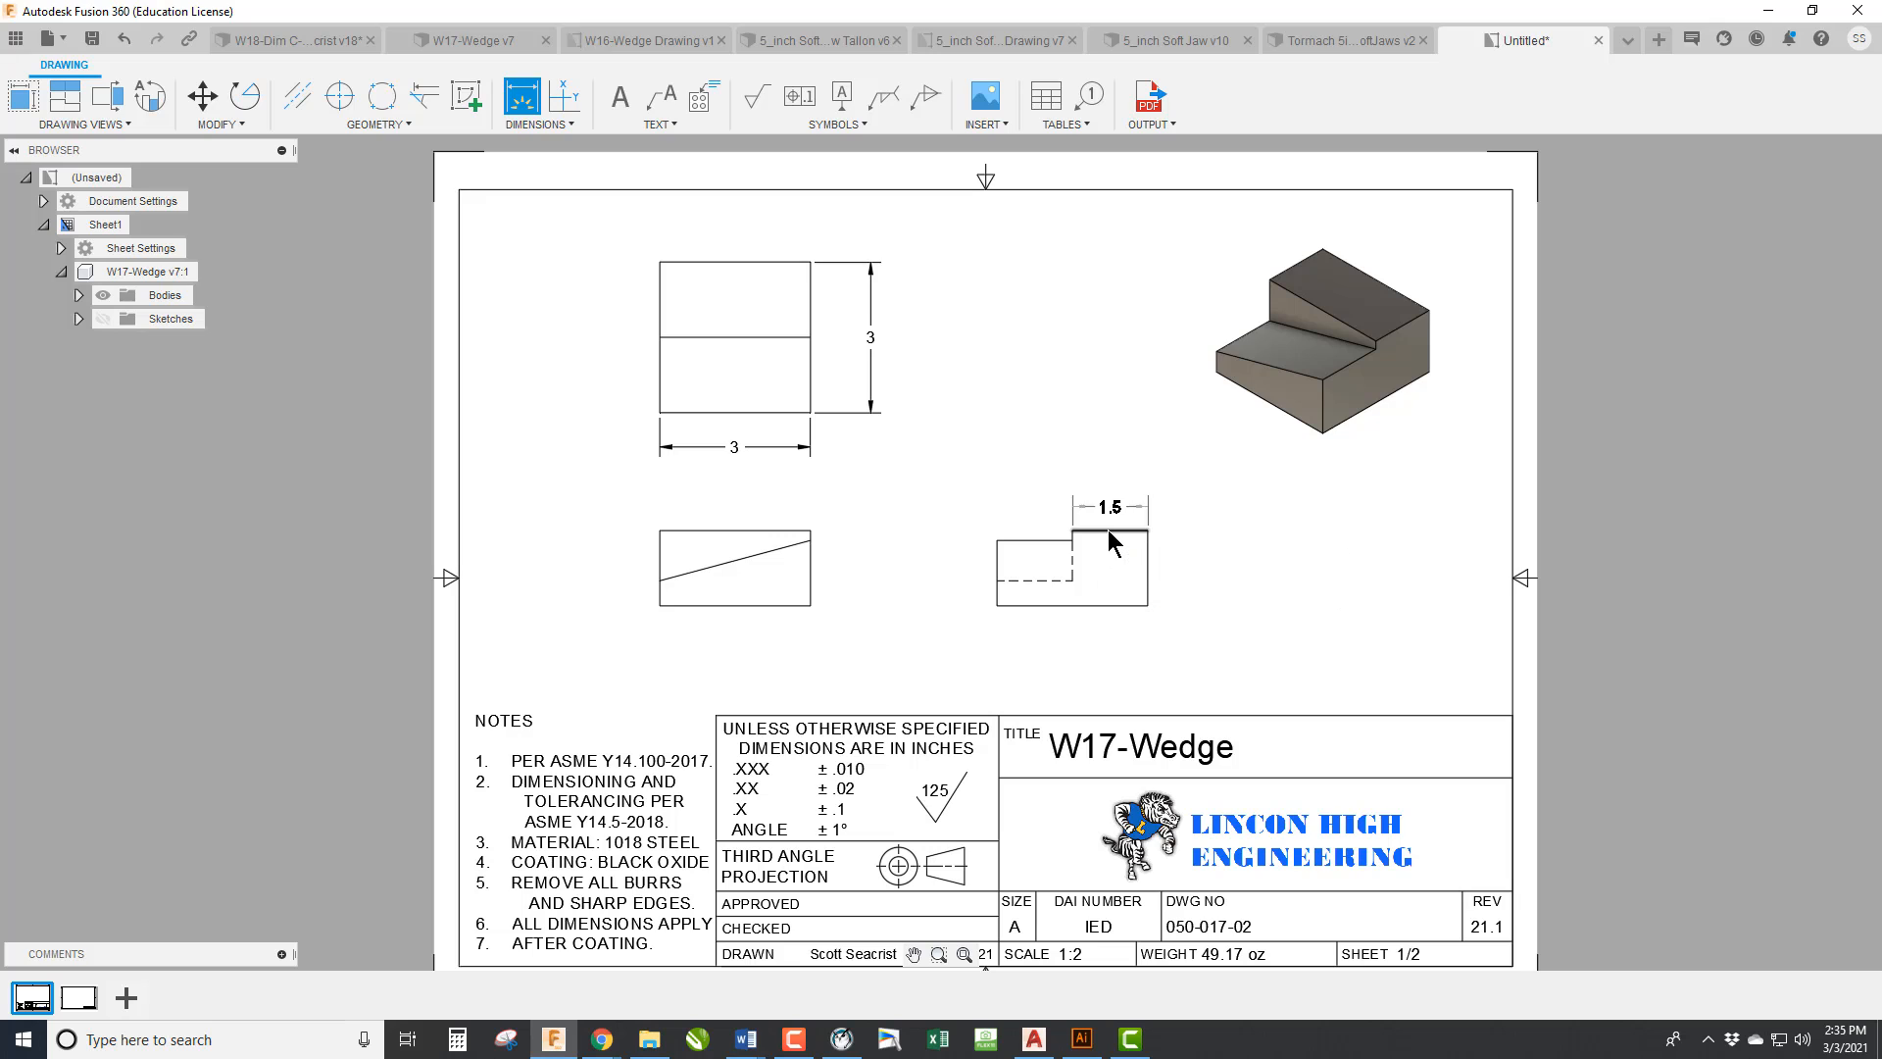
left_click(1116, 606)
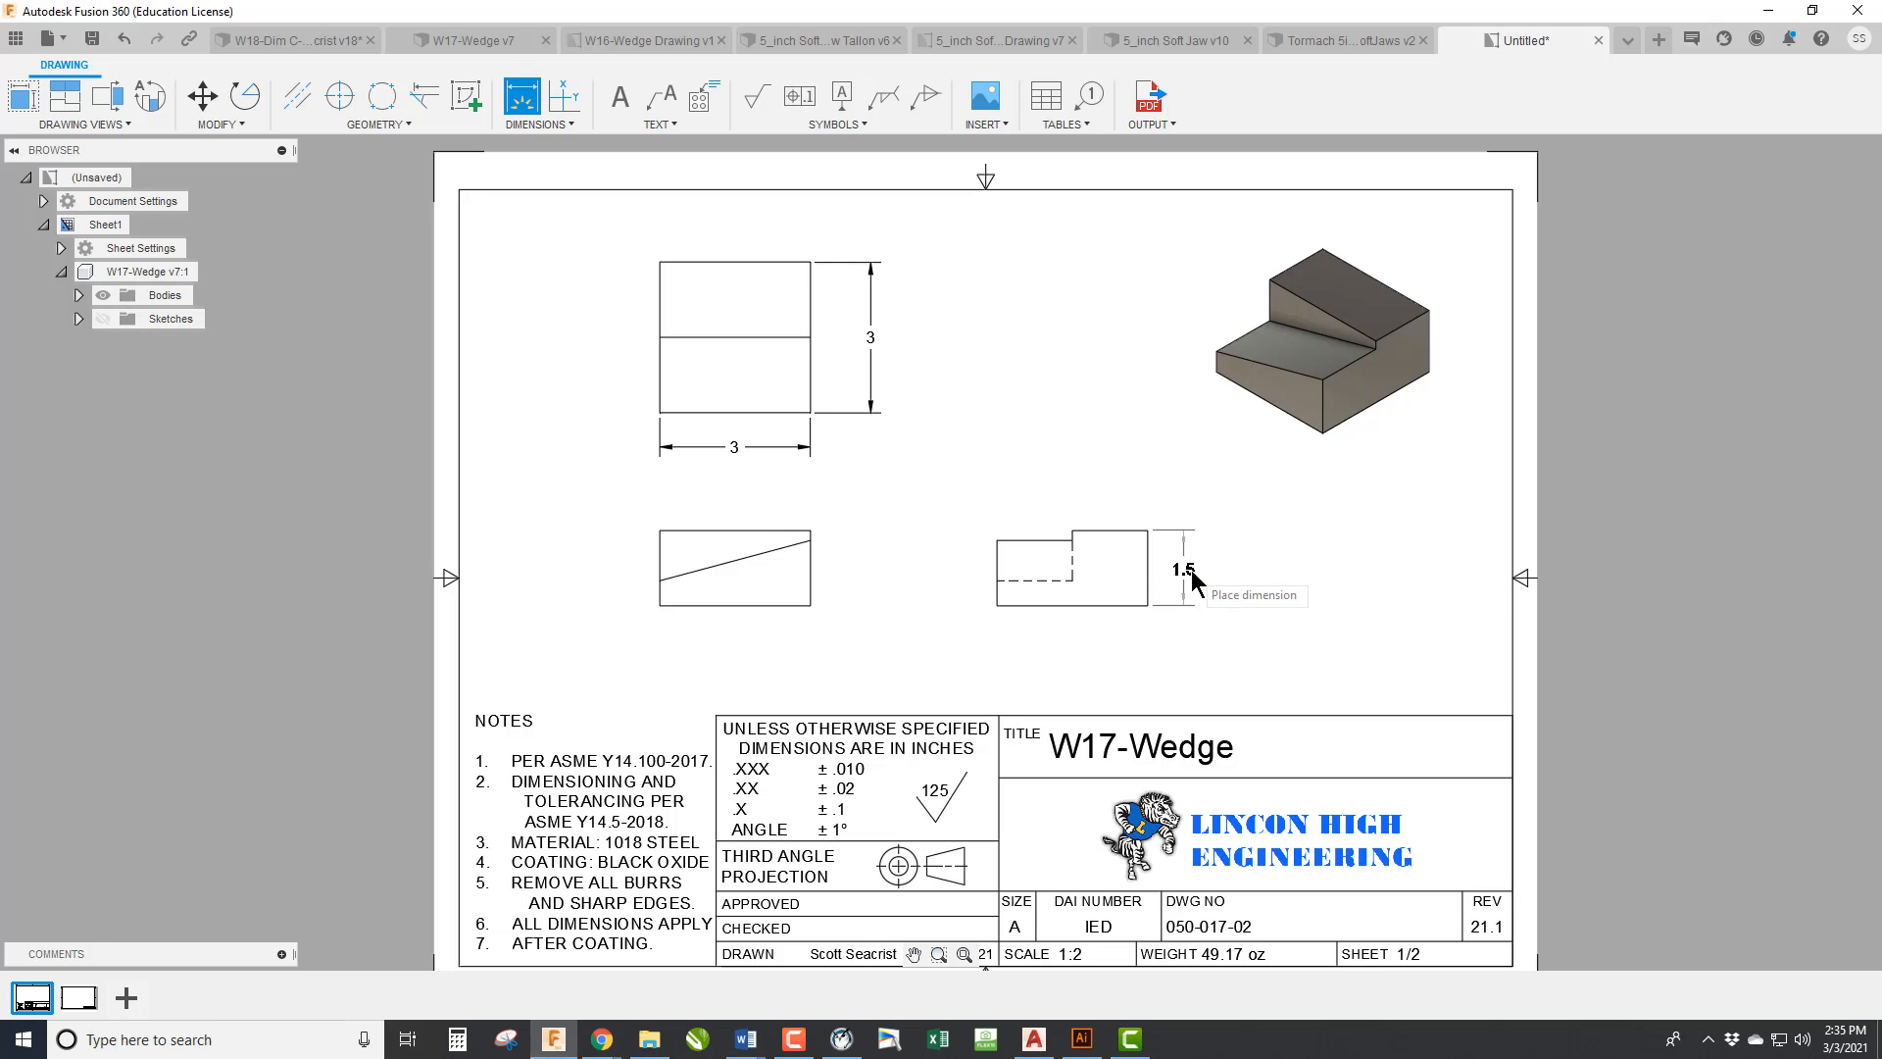
left_click(1202, 568)
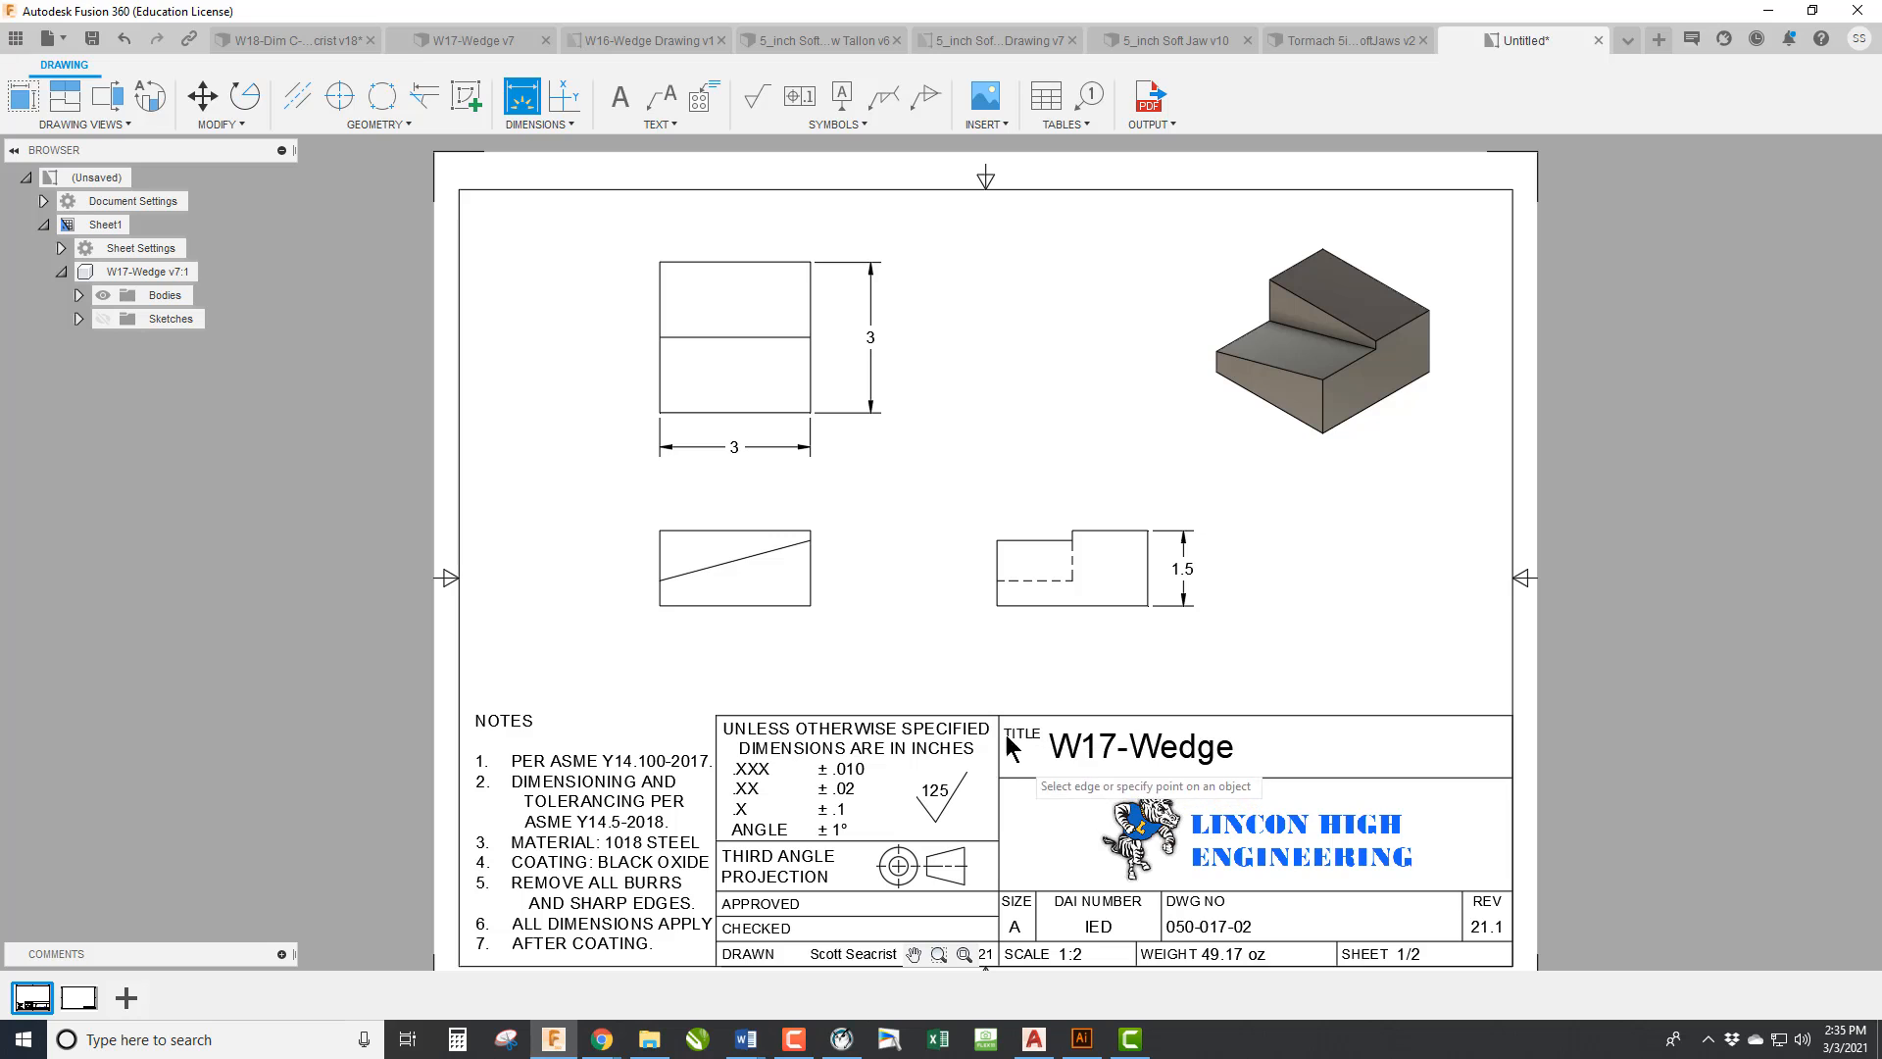
left_click(850, 840)
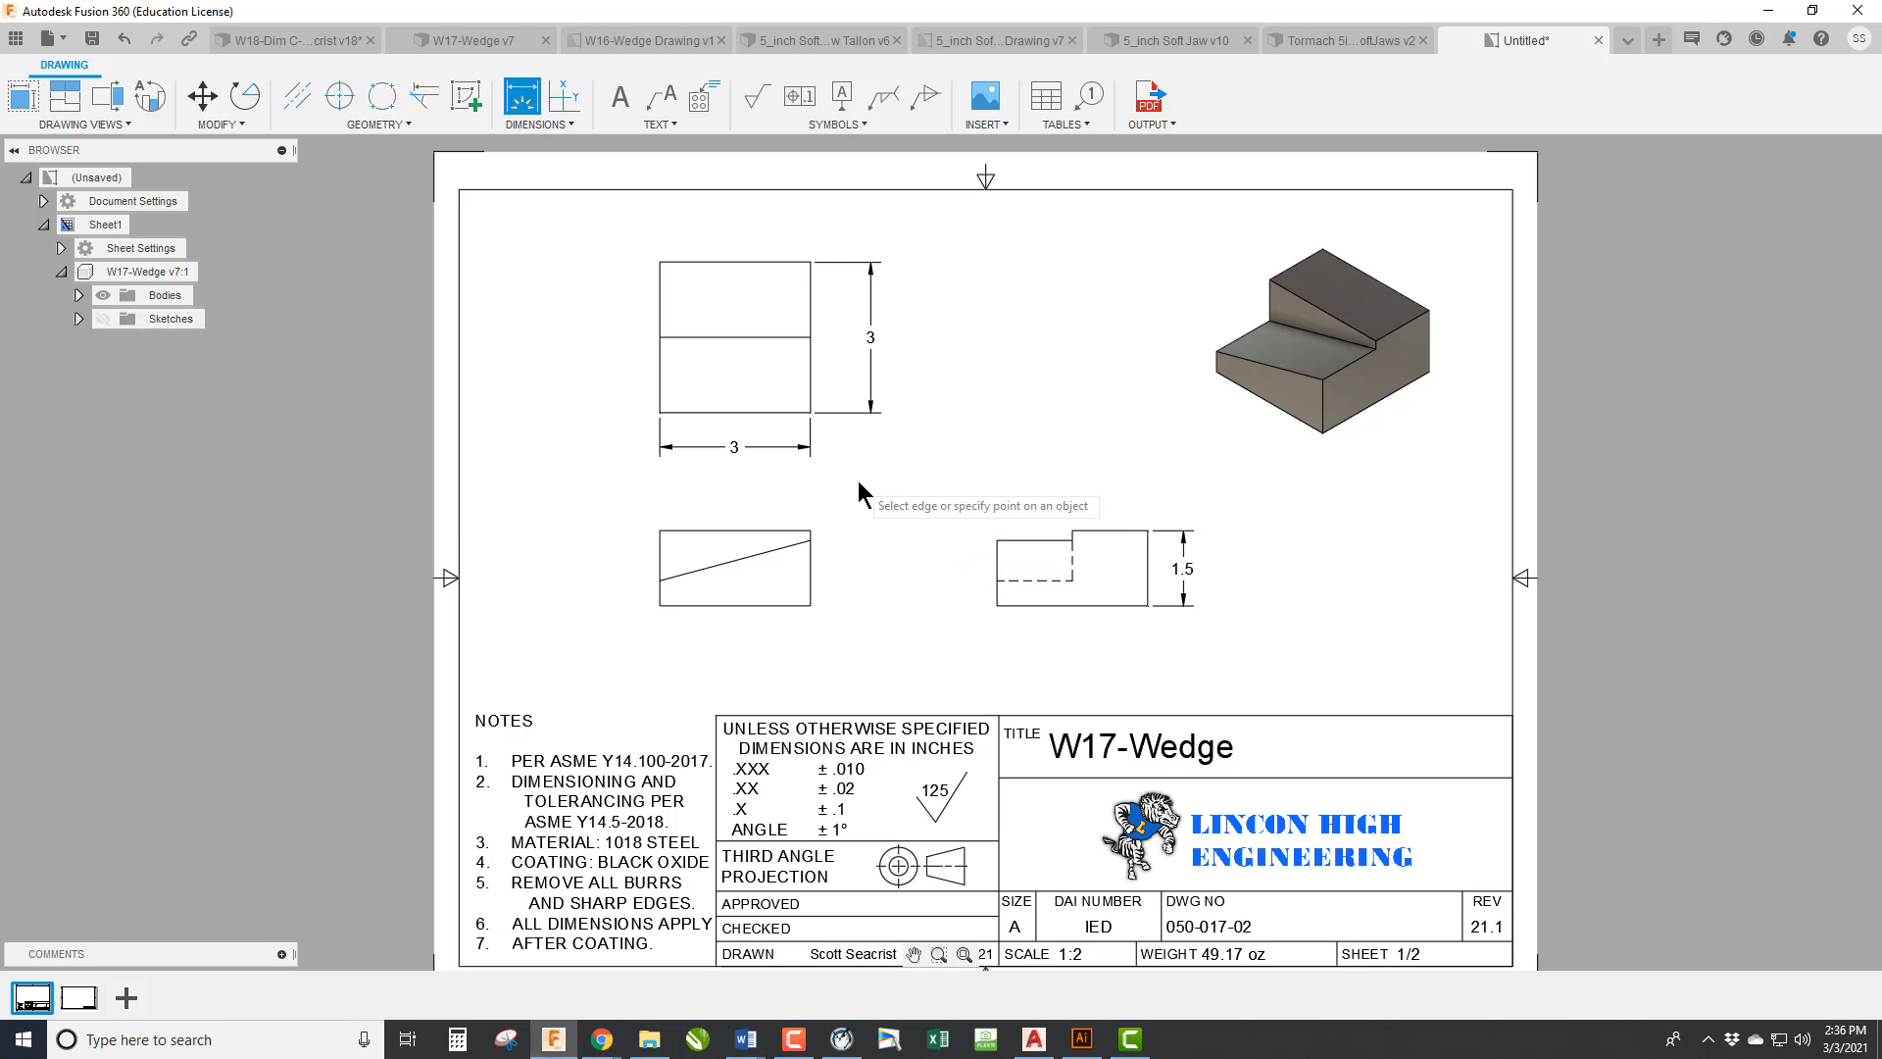
Change the document settings to display leading and trailing zeros, with linear dimension precision at 0.12.
left_click(44, 202)
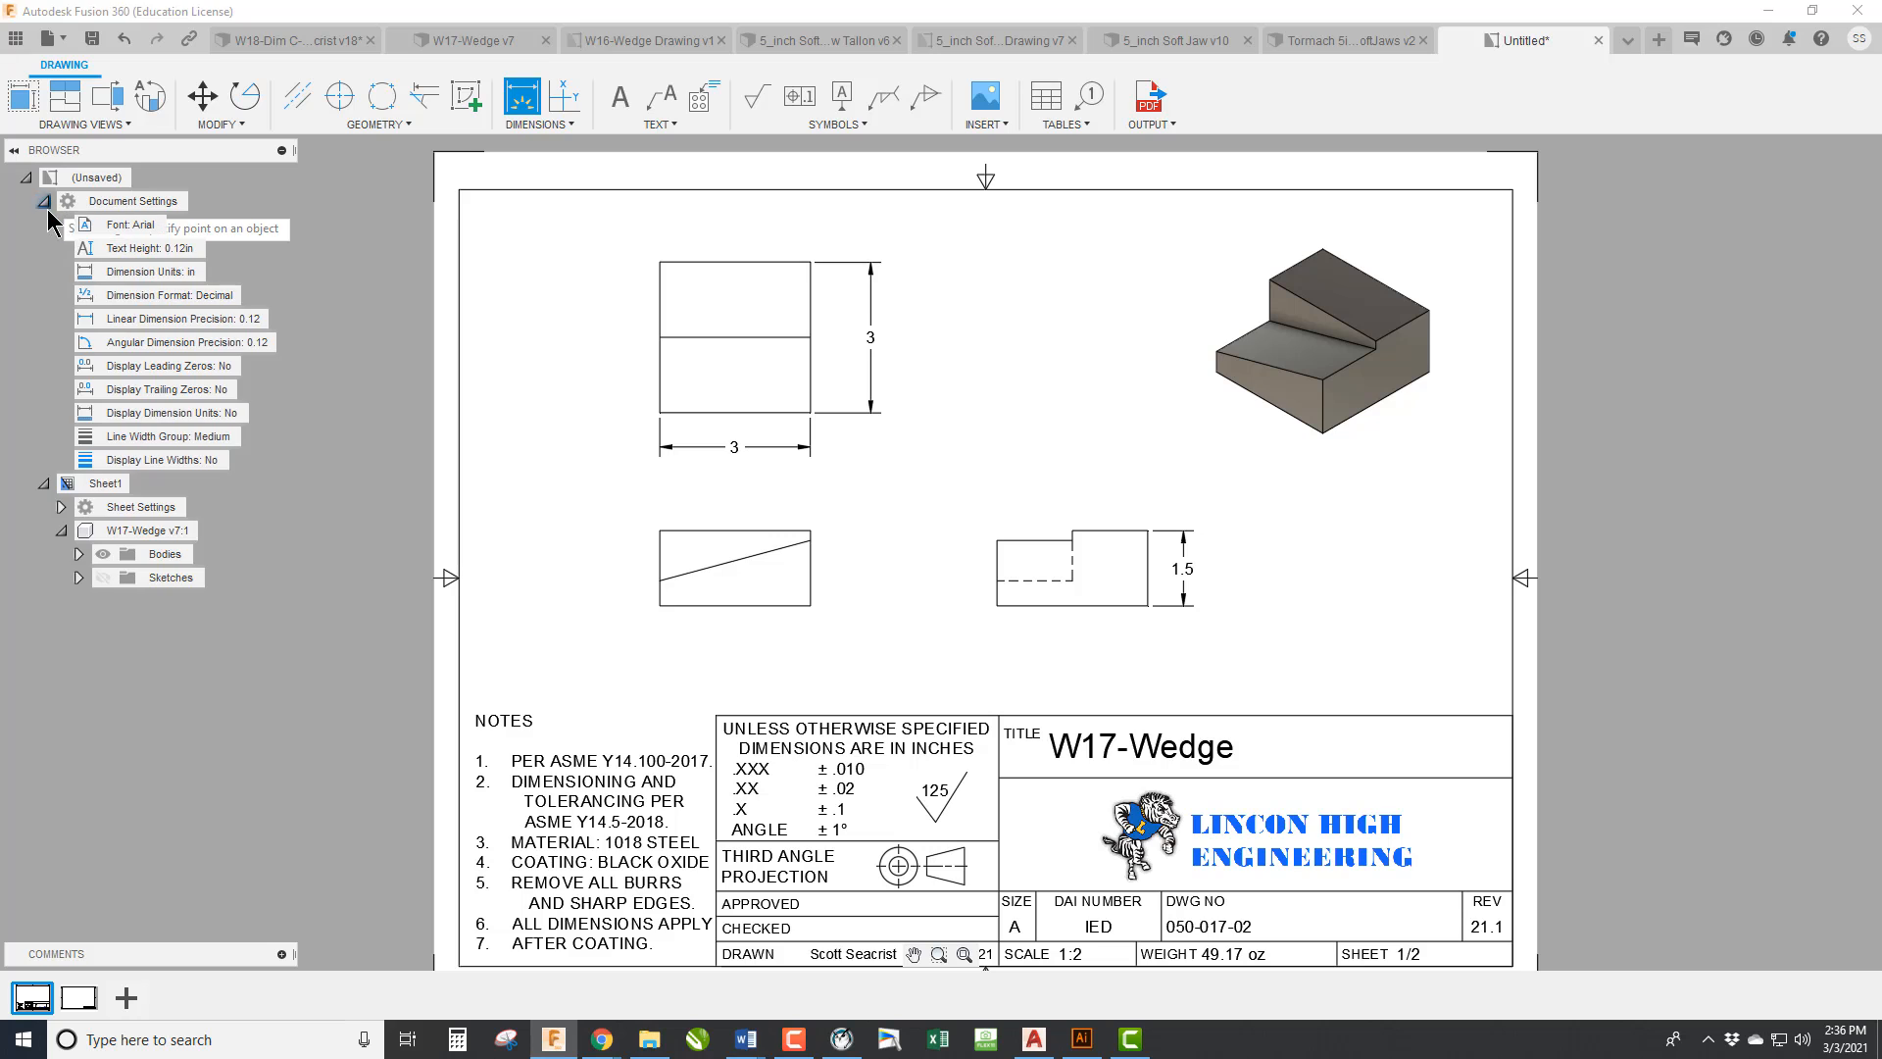
mouse_move(200, 413)
left_click(248, 390)
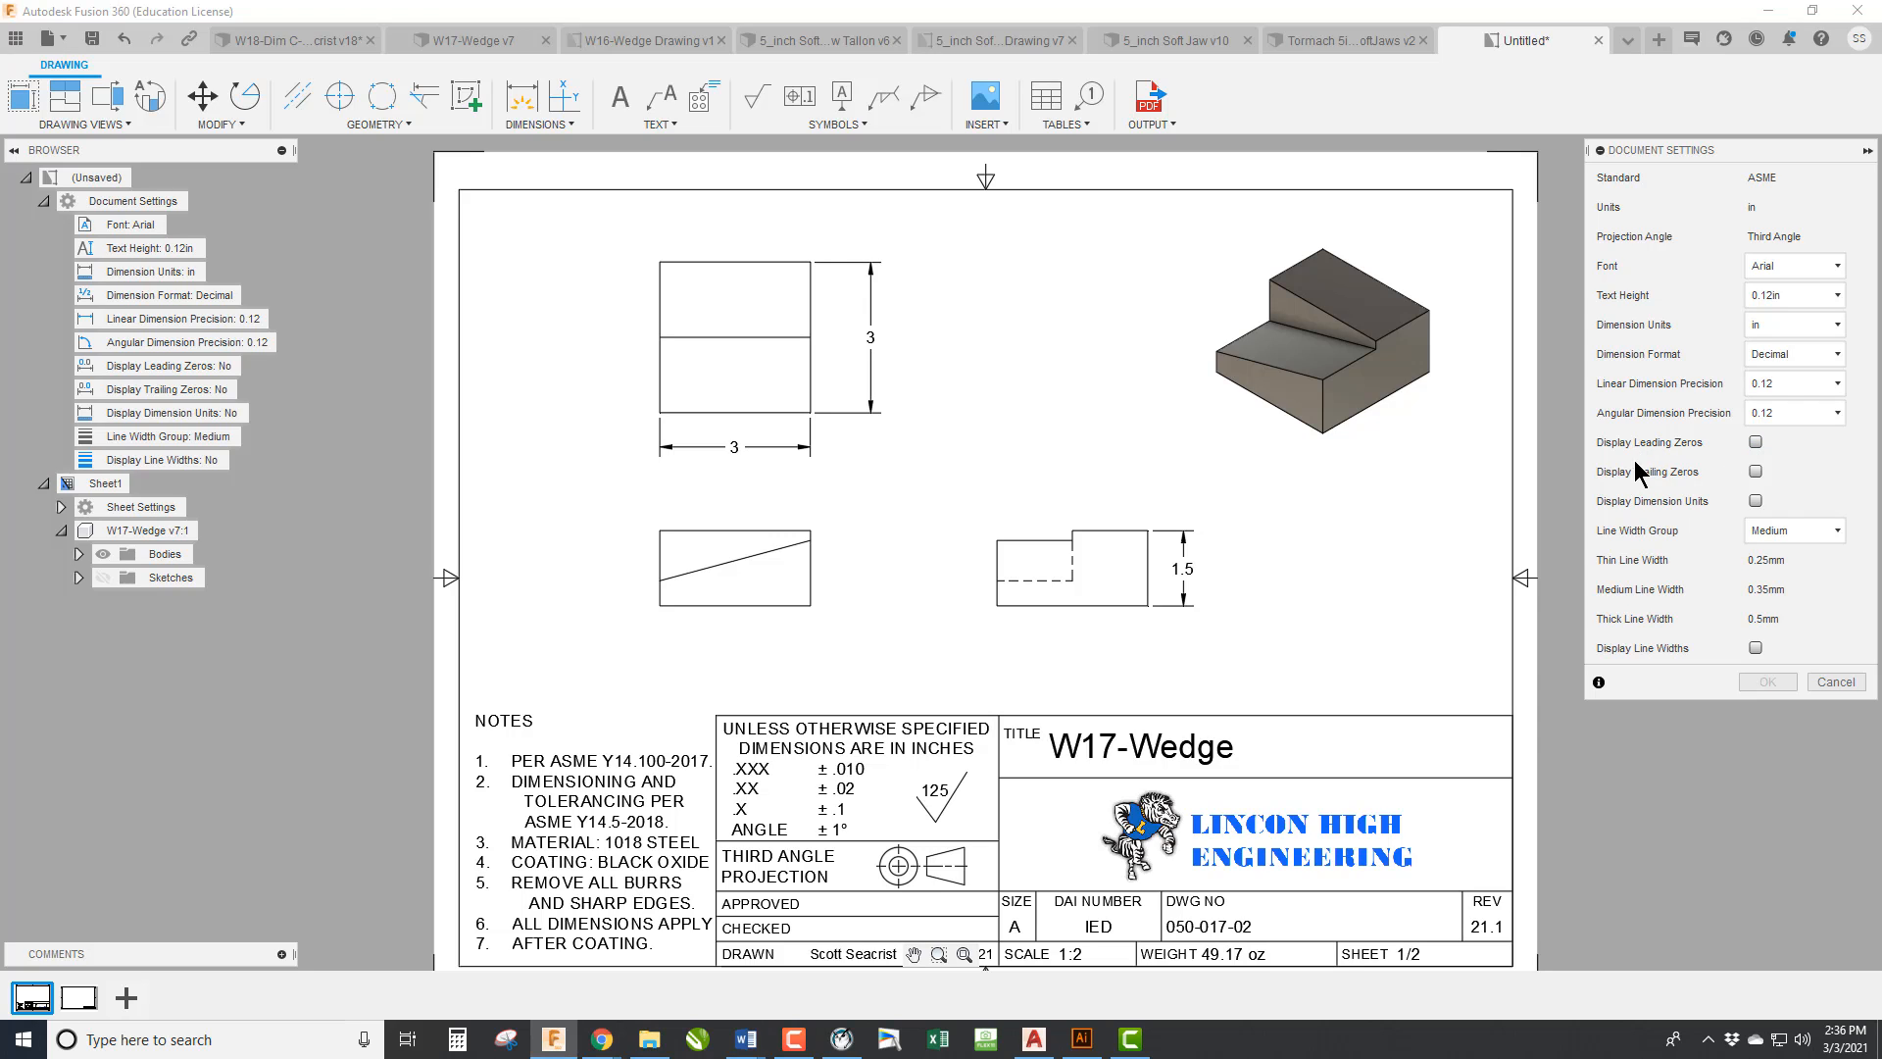
left_click(1755, 472)
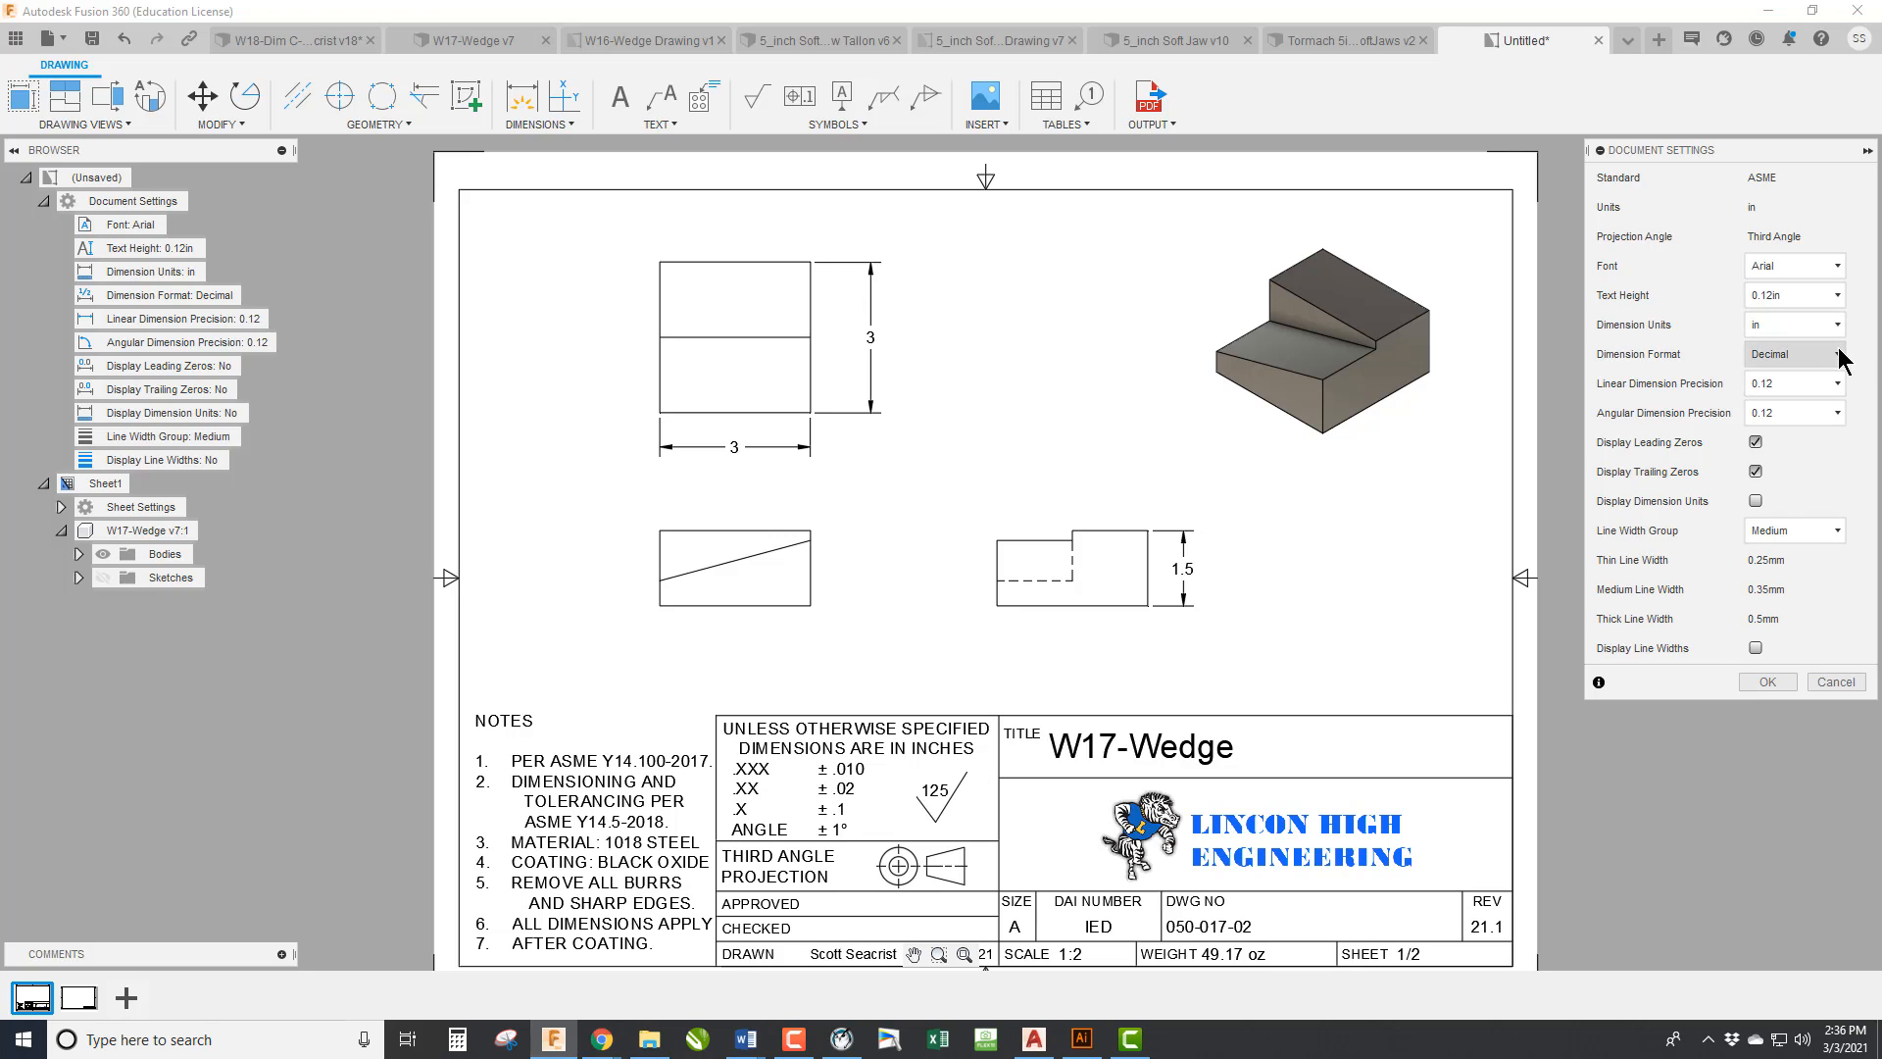
left_click(1809, 385)
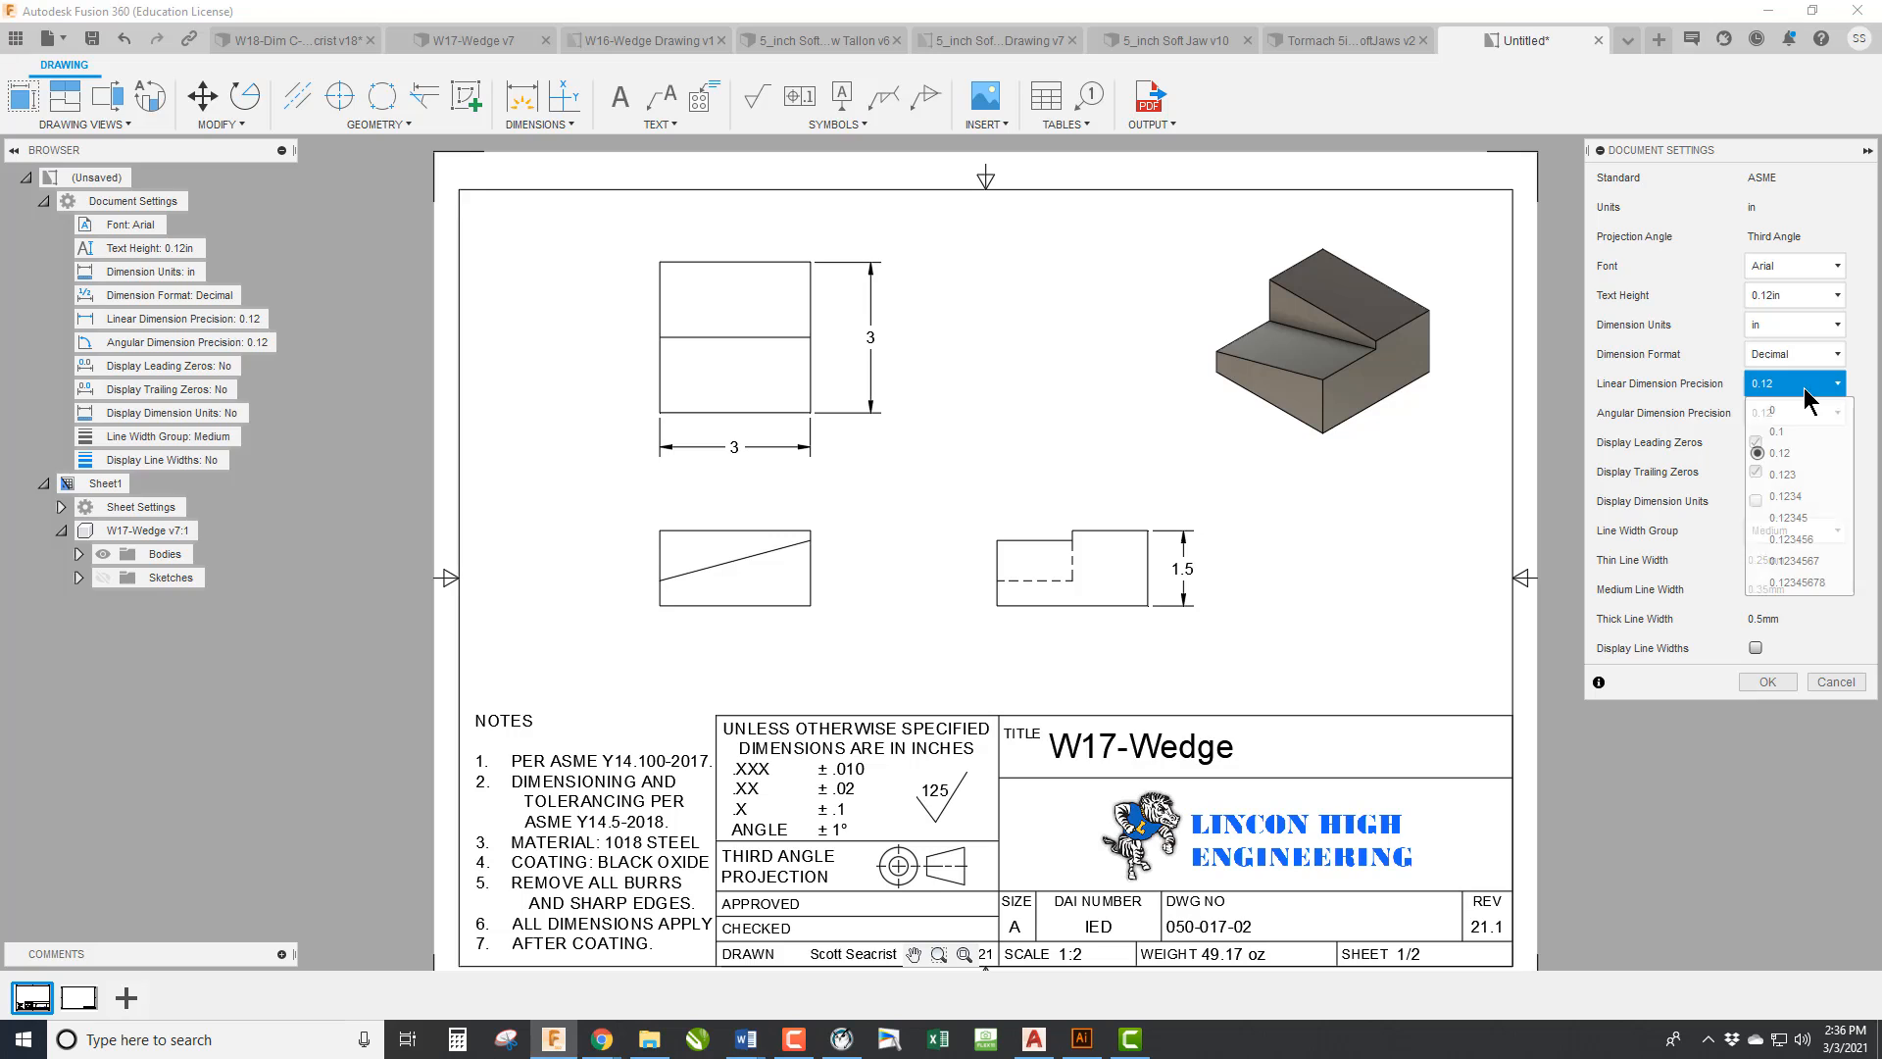
left_click(1799, 454)
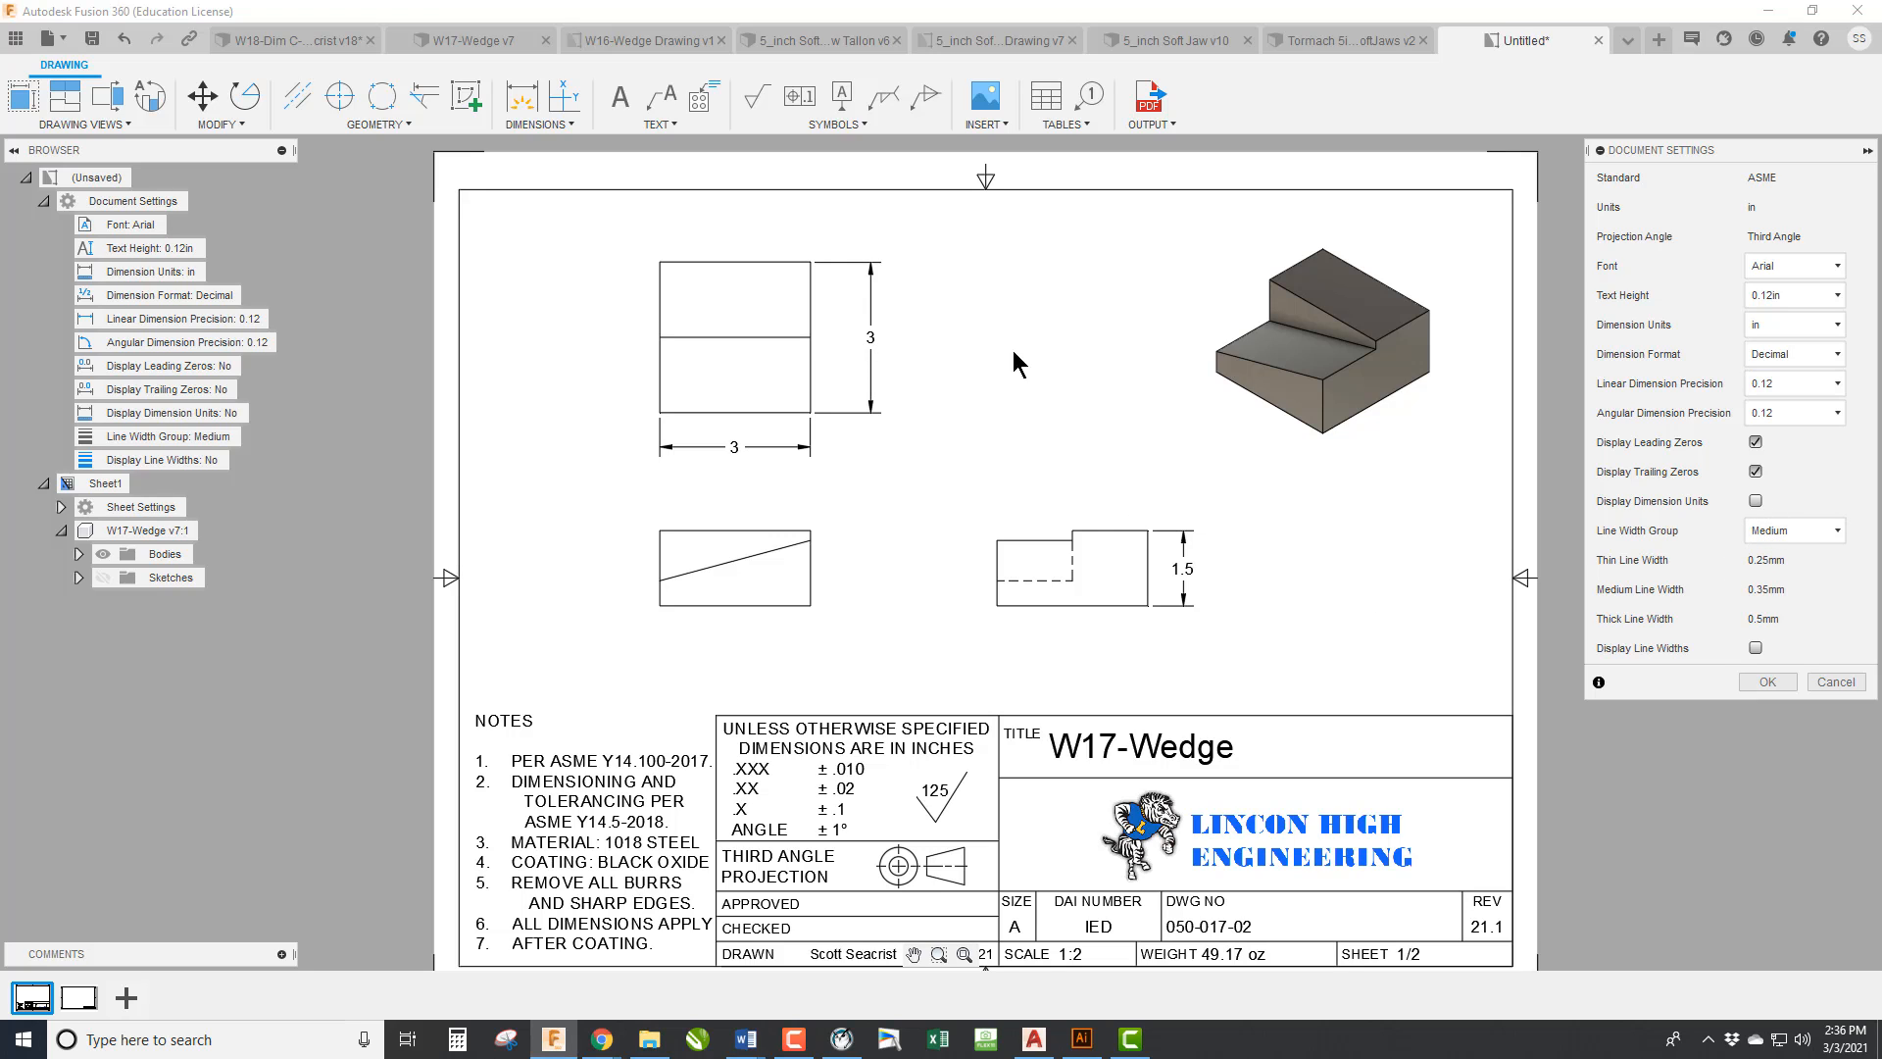
left_click(1769, 683)
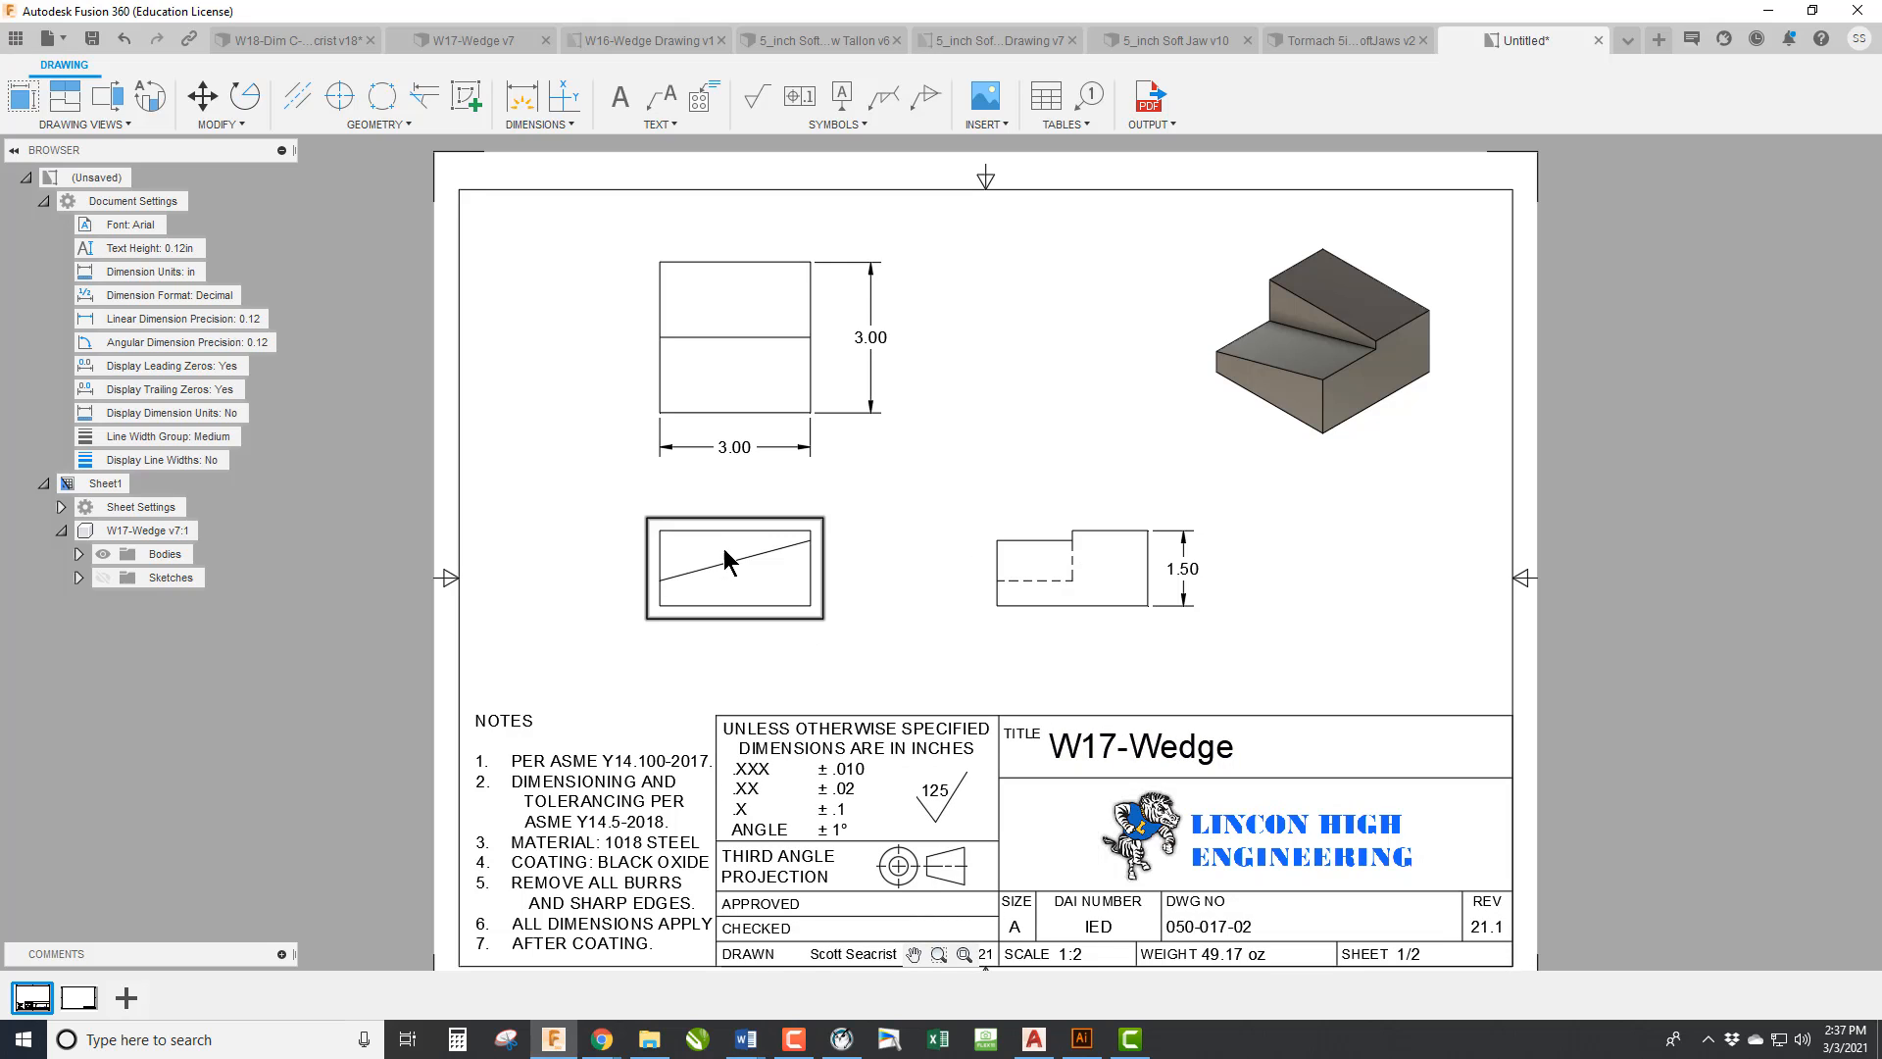
left_click(521, 96)
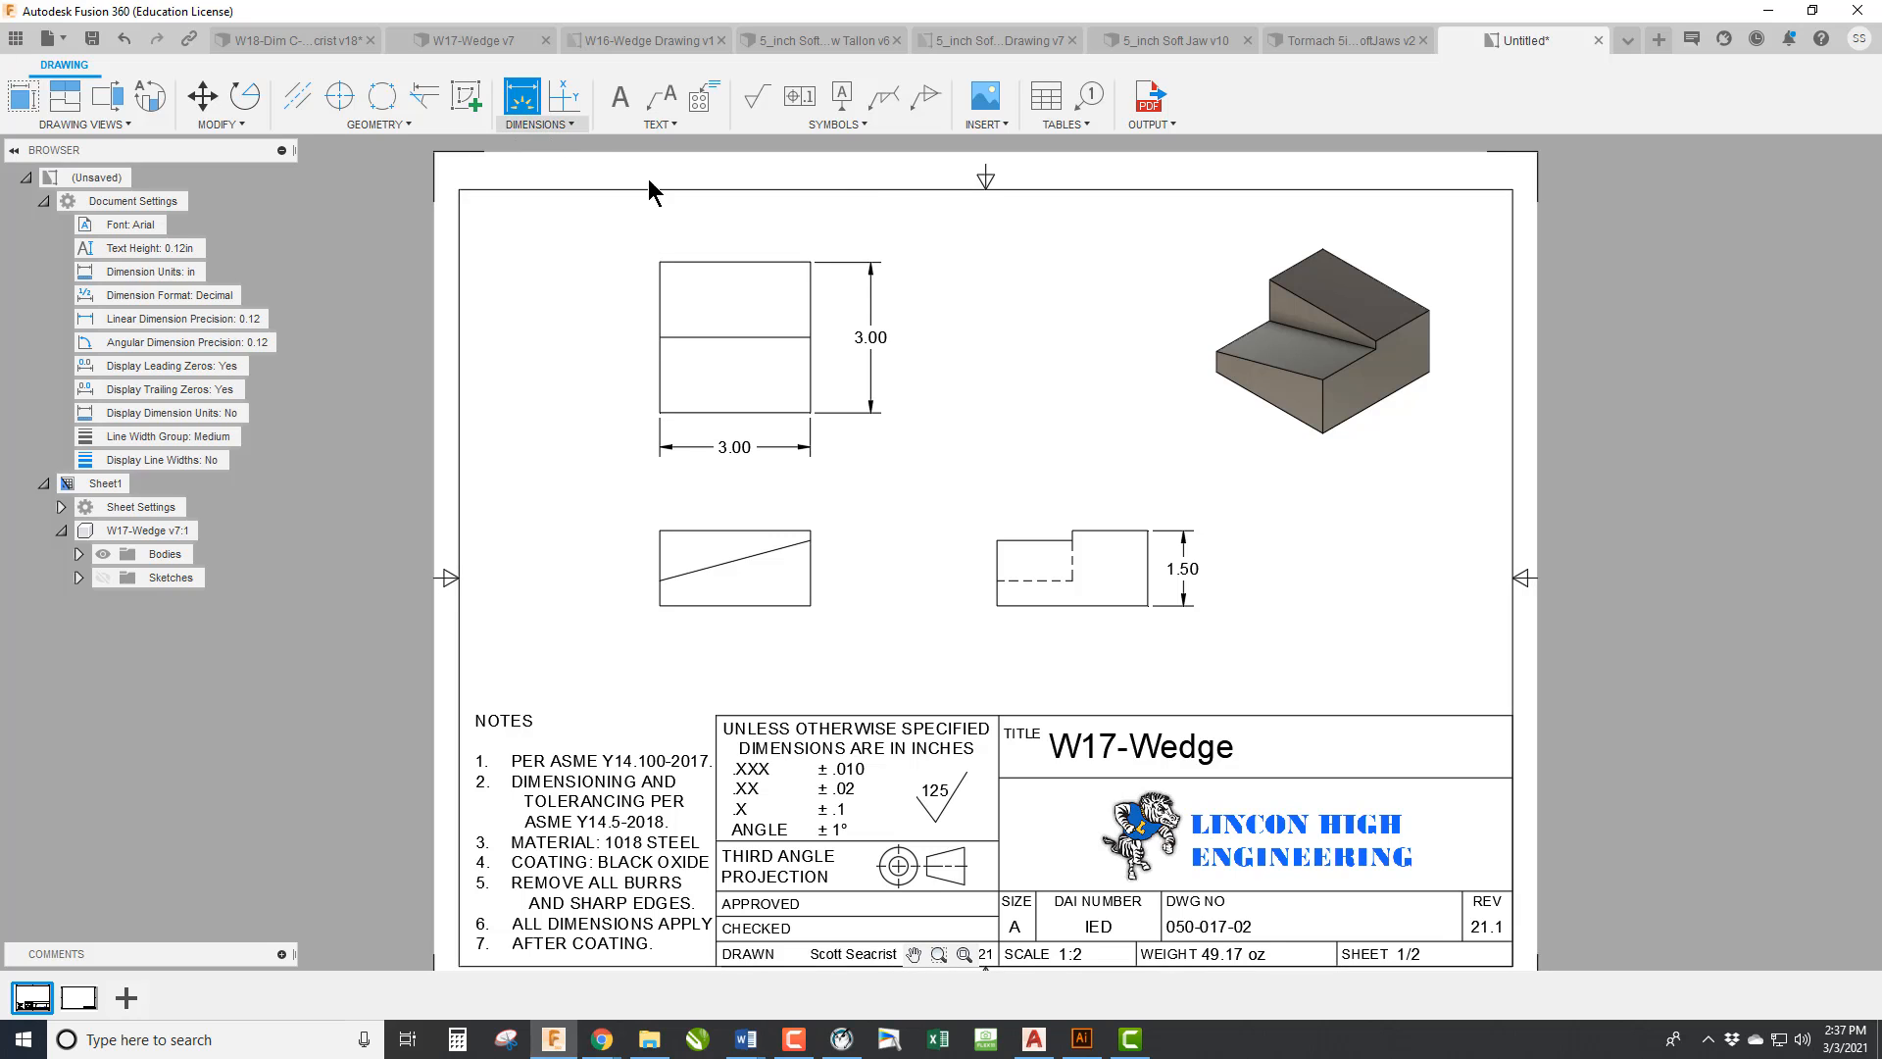
left_click(996, 562)
scroll(1081, 513, "up", 7)
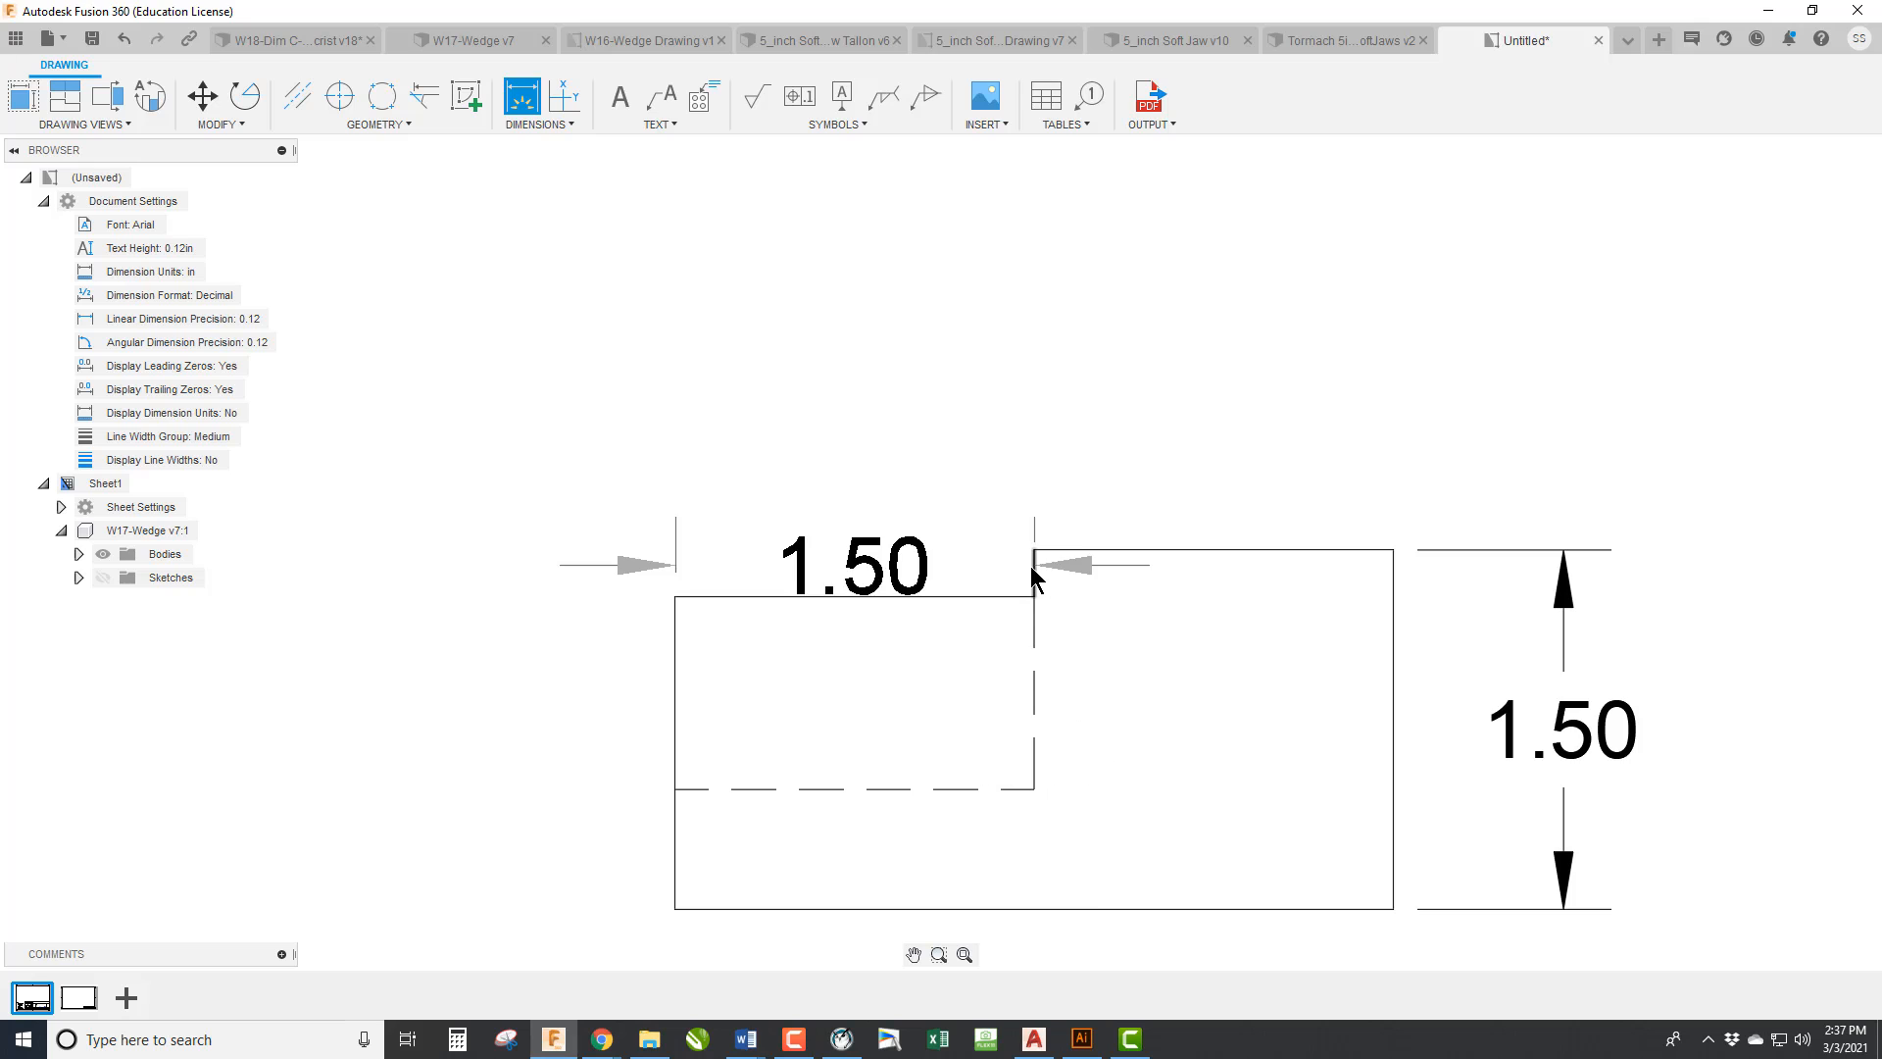
left_click(1029, 572)
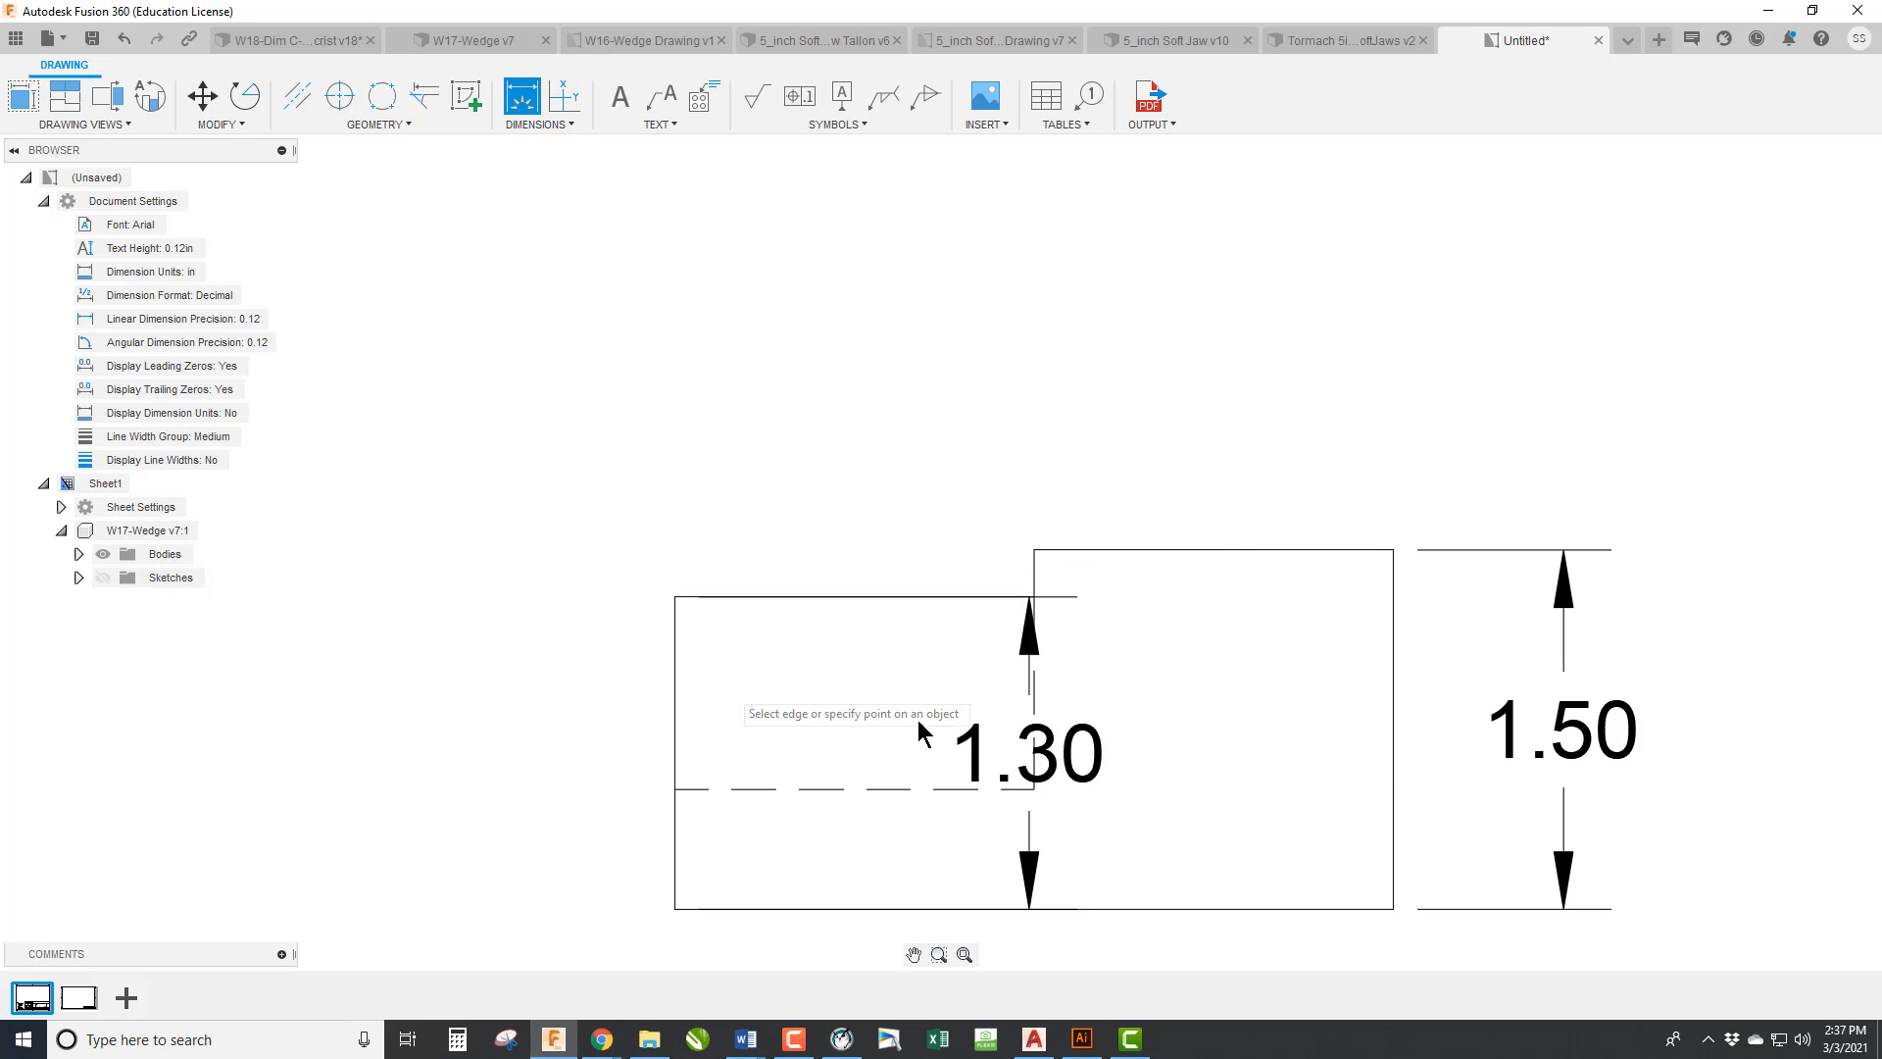
key("Escape")
left_click(1088, 784)
key("Delete")
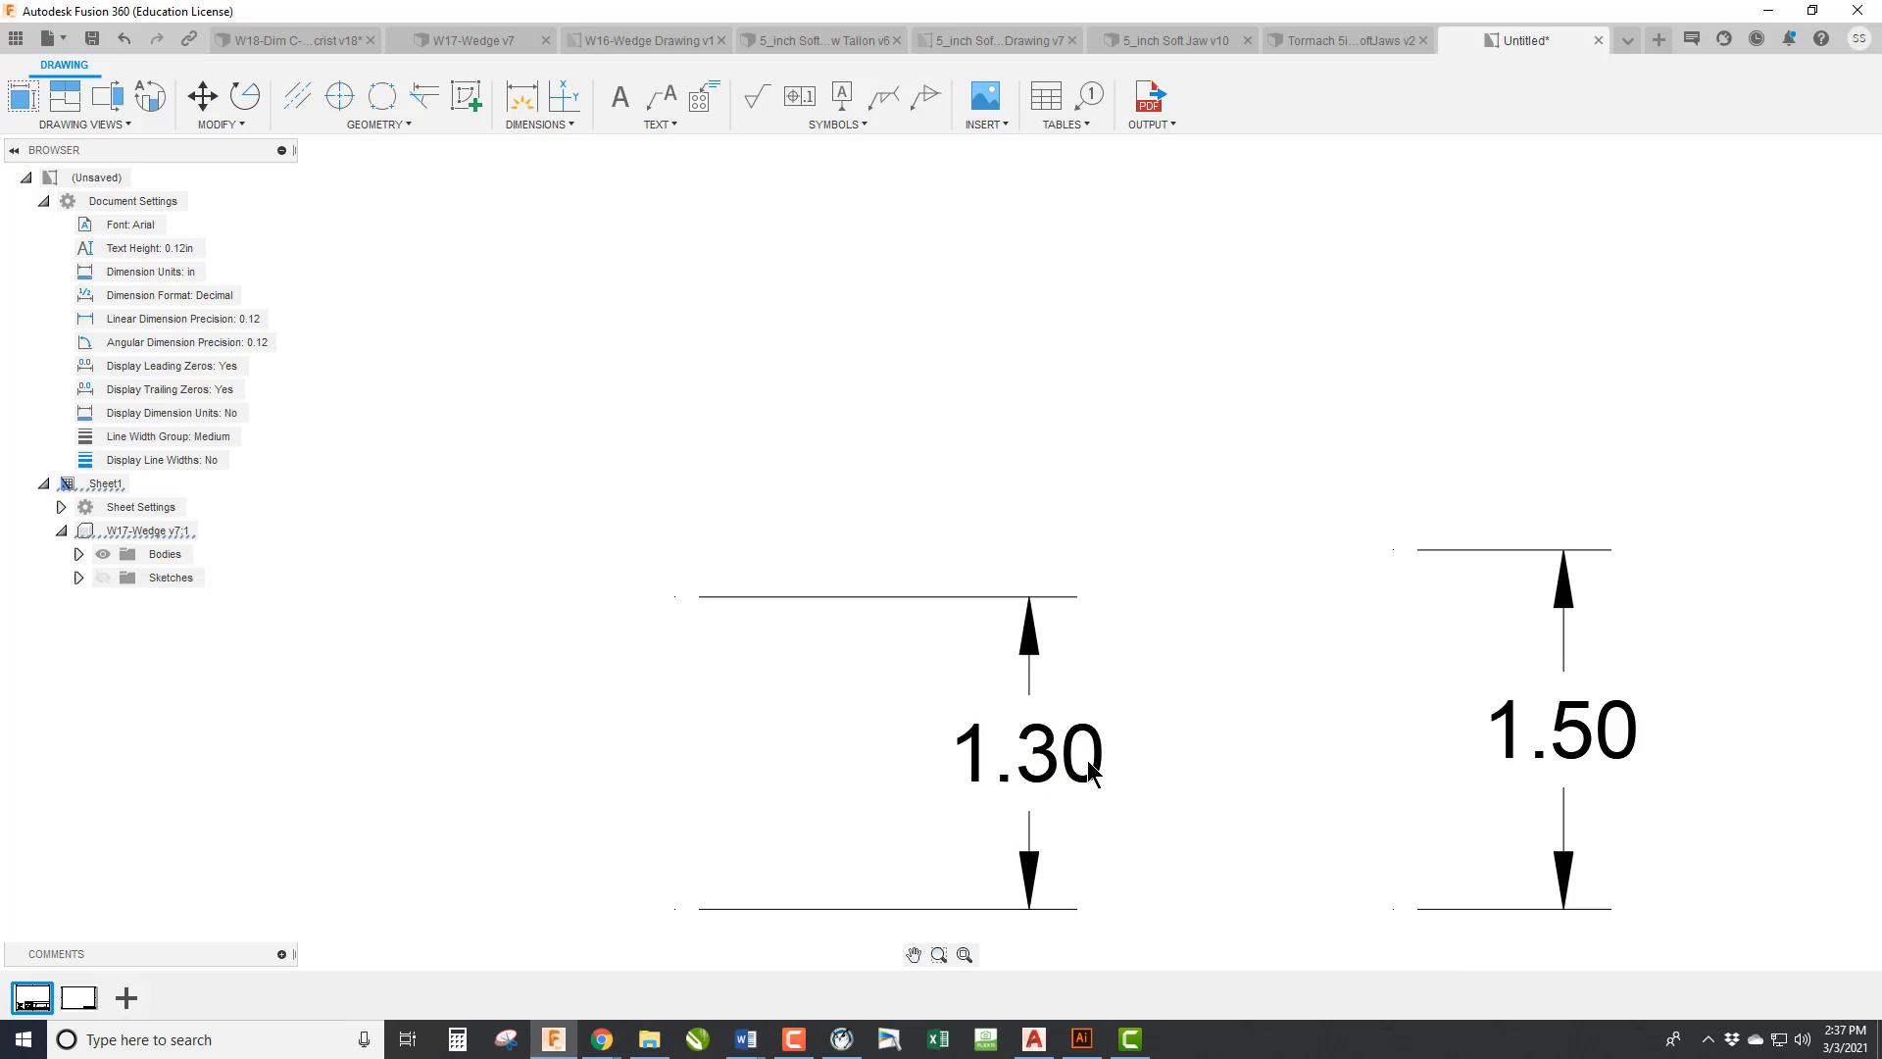
key("ctrl+z")
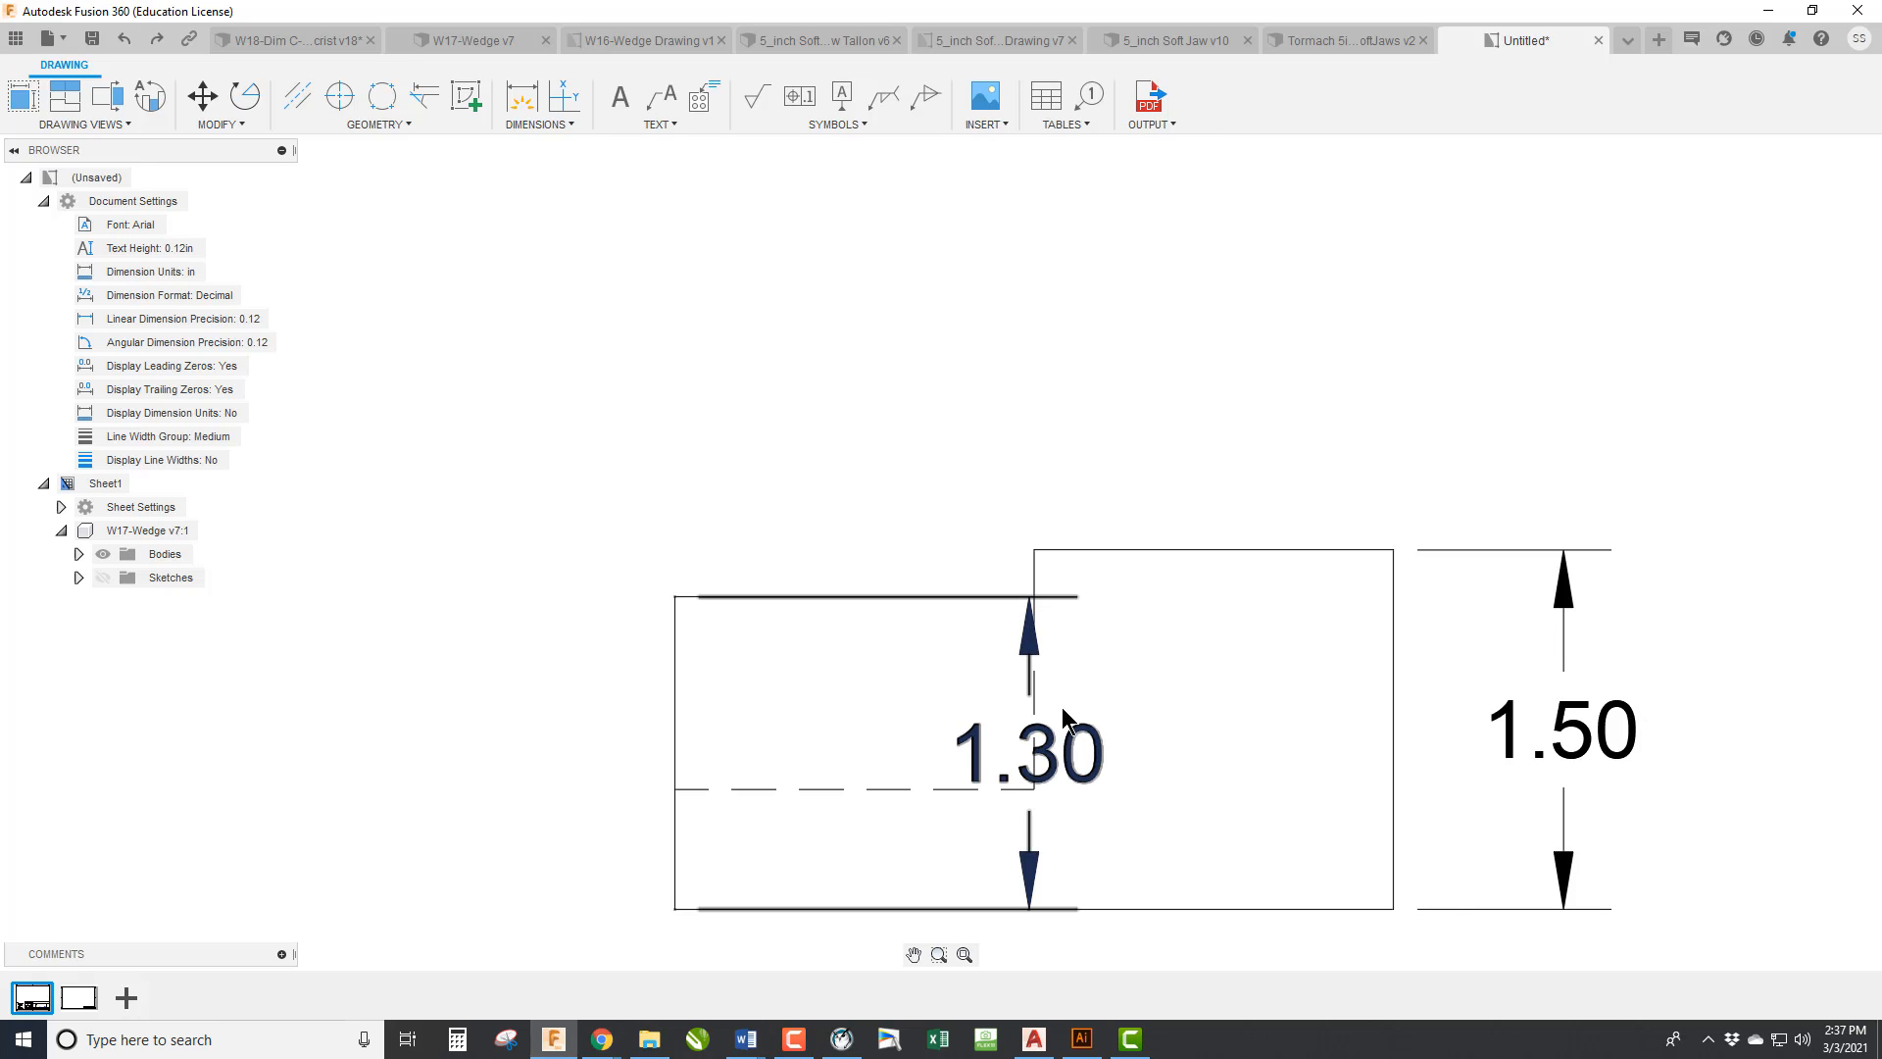
left_click(1050, 757)
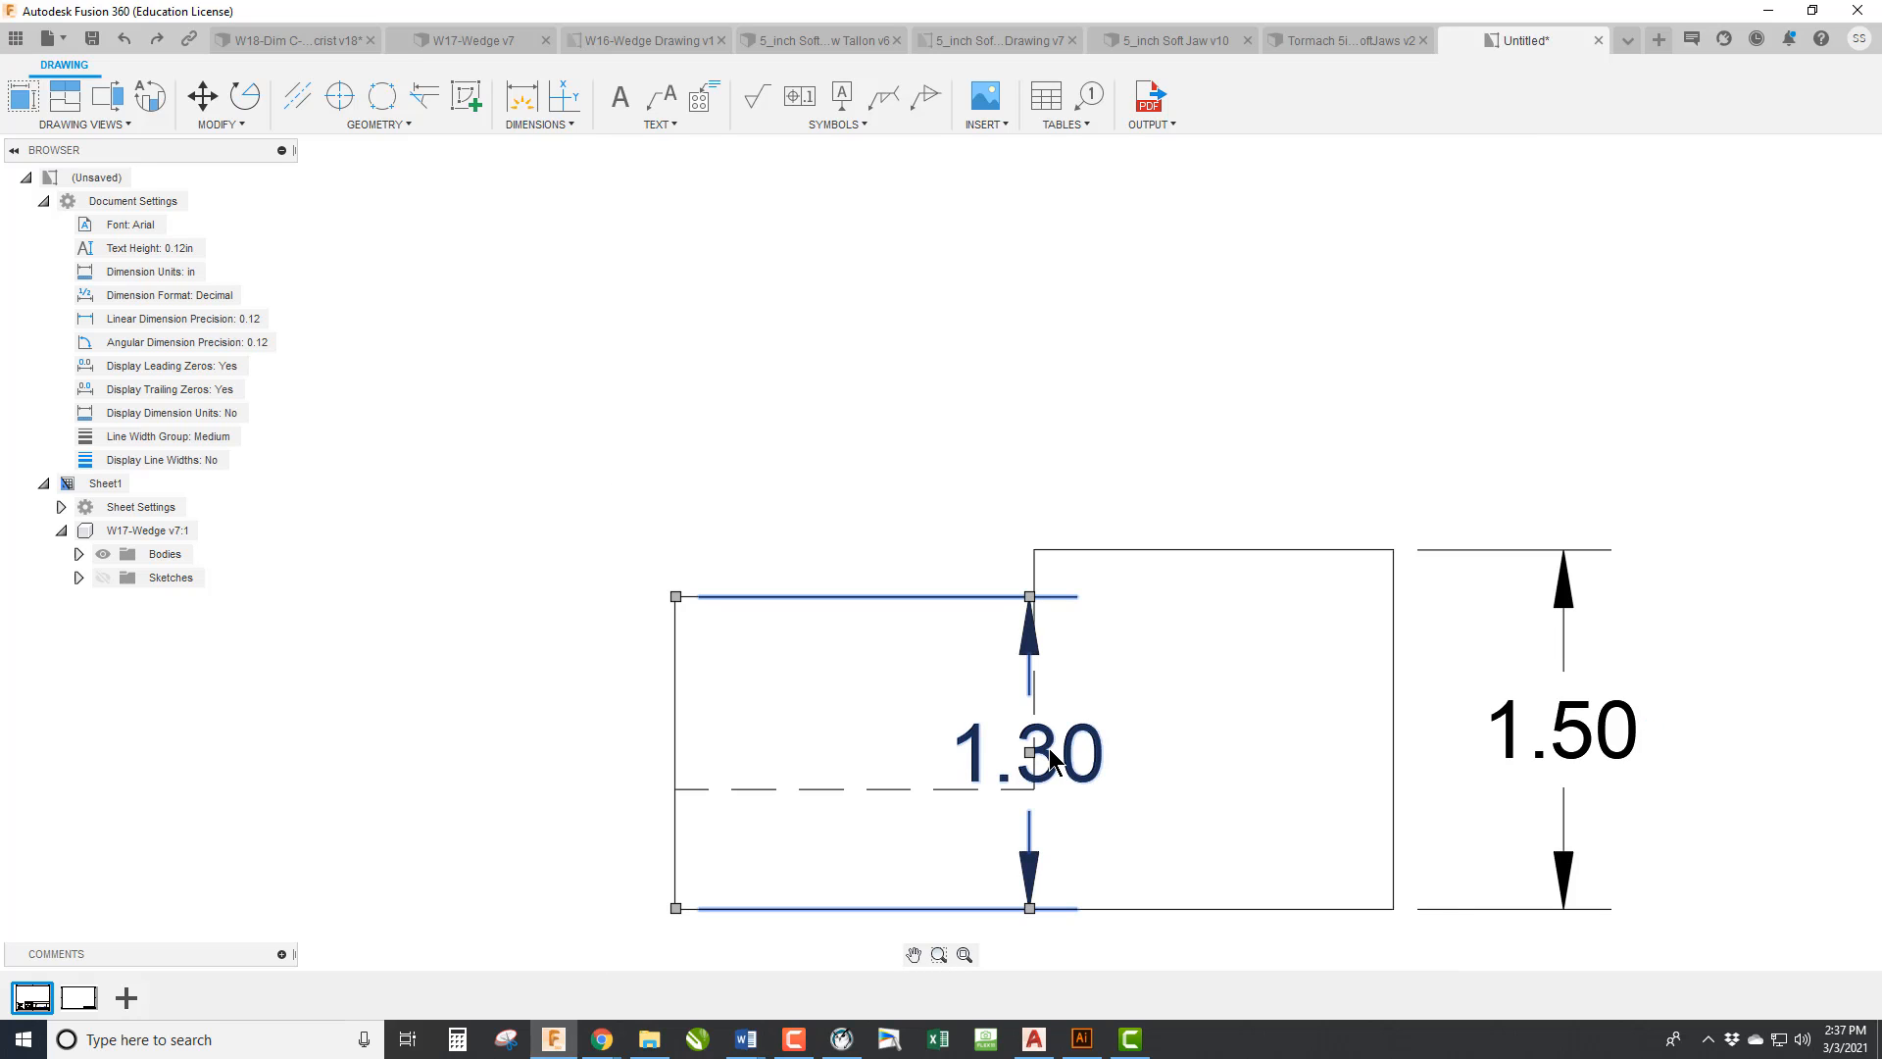
key("Delete")
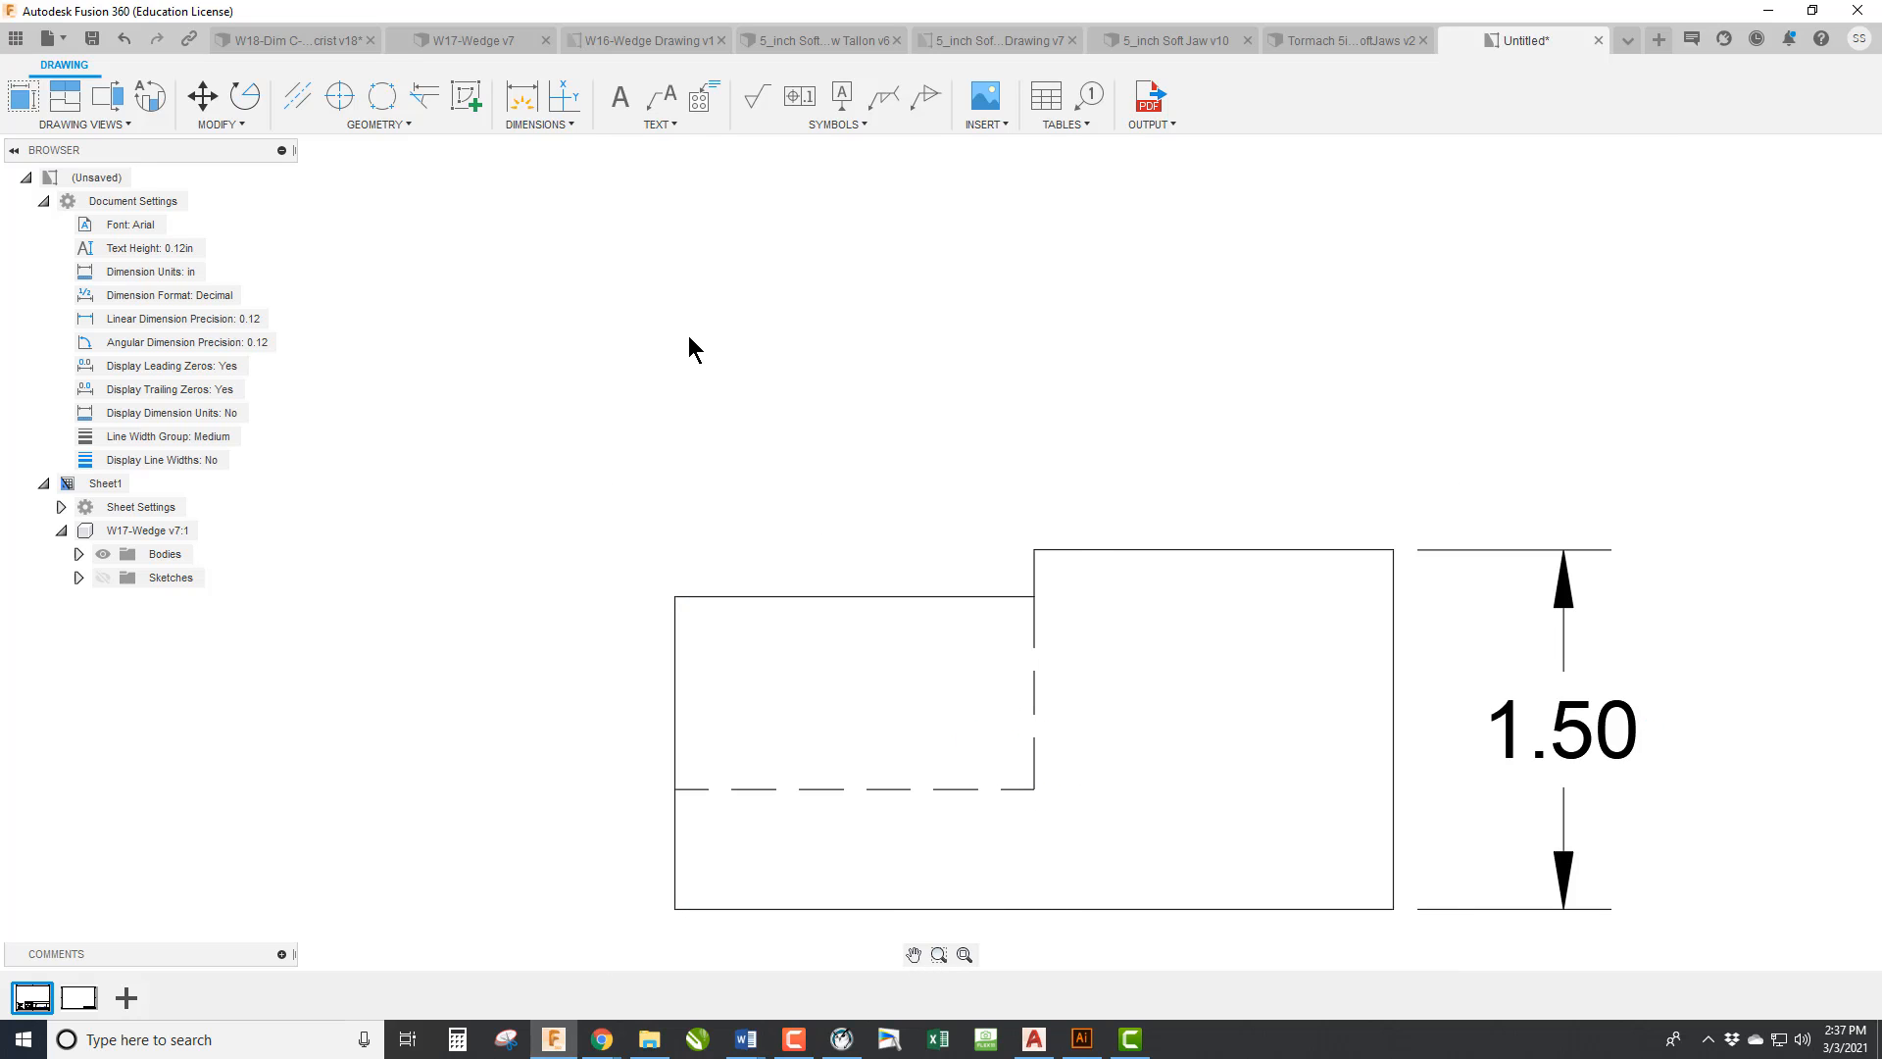
Dimension the horizontal width of the side view's lower step, placing the dimension above the view.
left_click(521, 98)
left_click(675, 715)
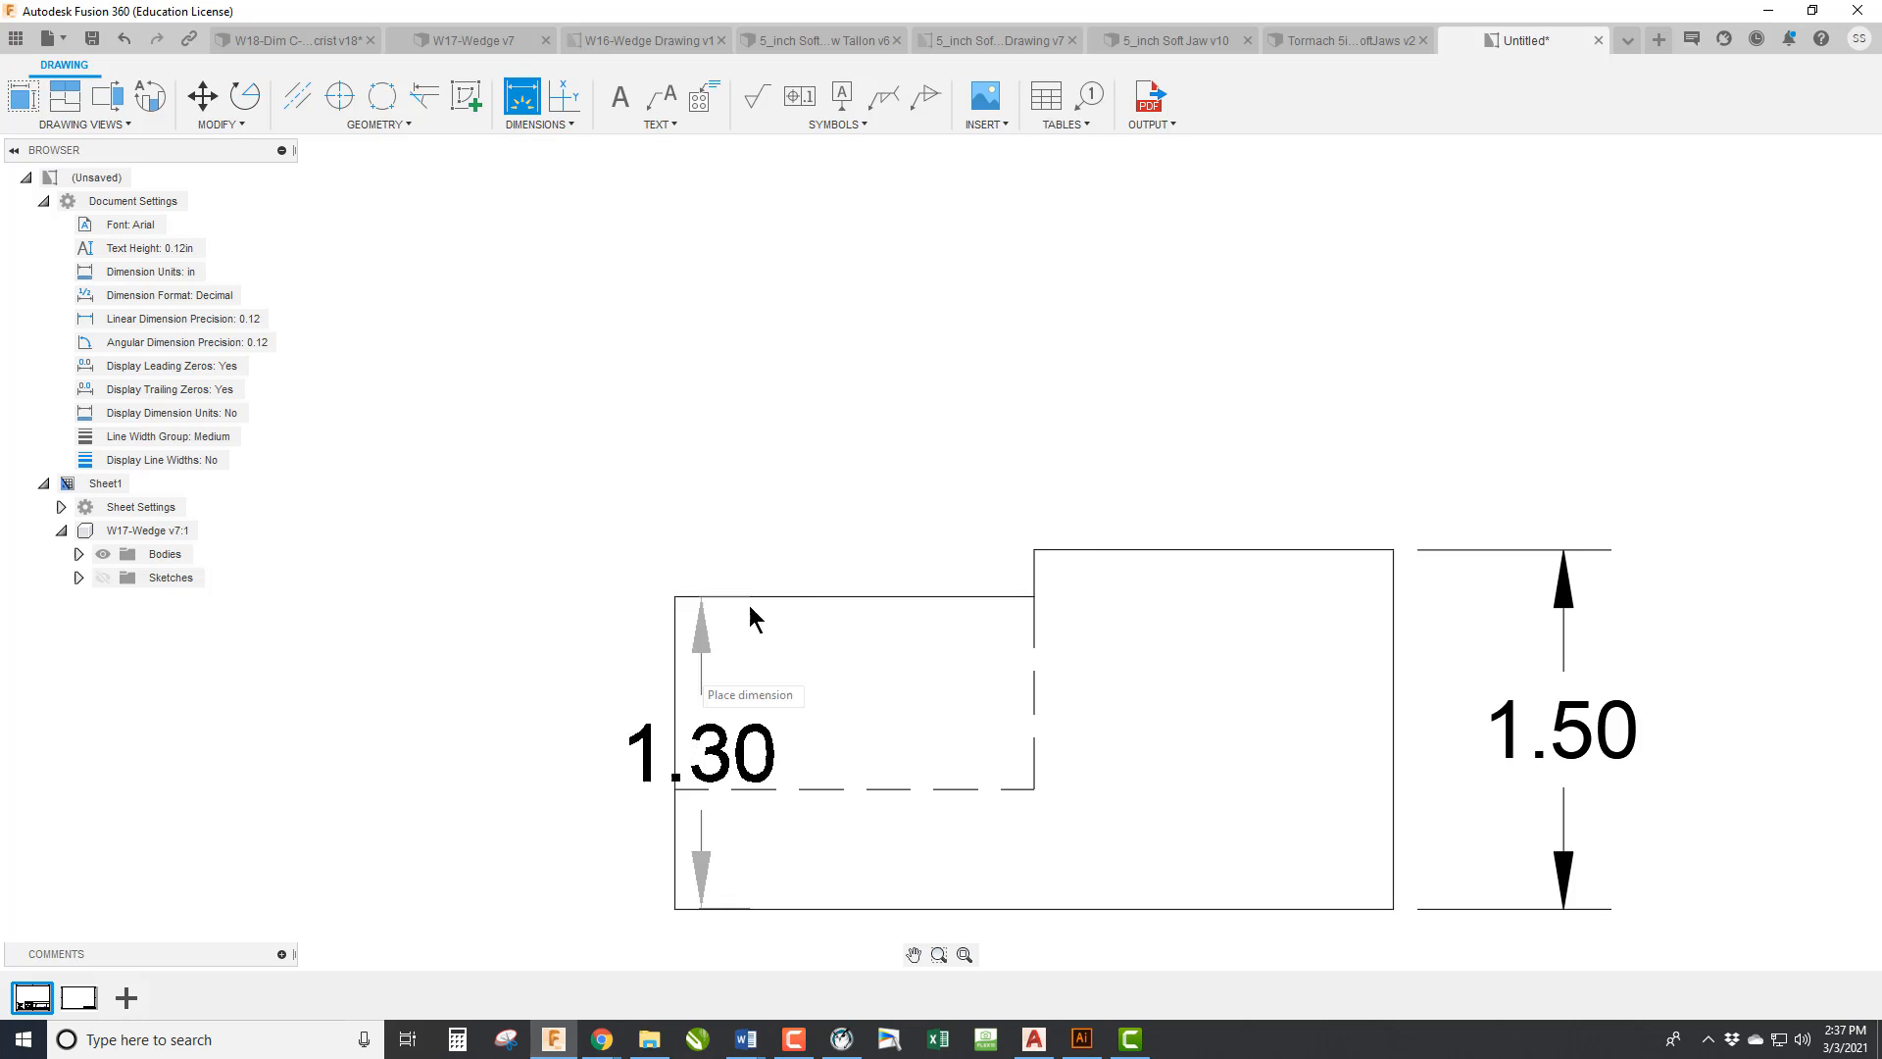
left_click(1033, 571)
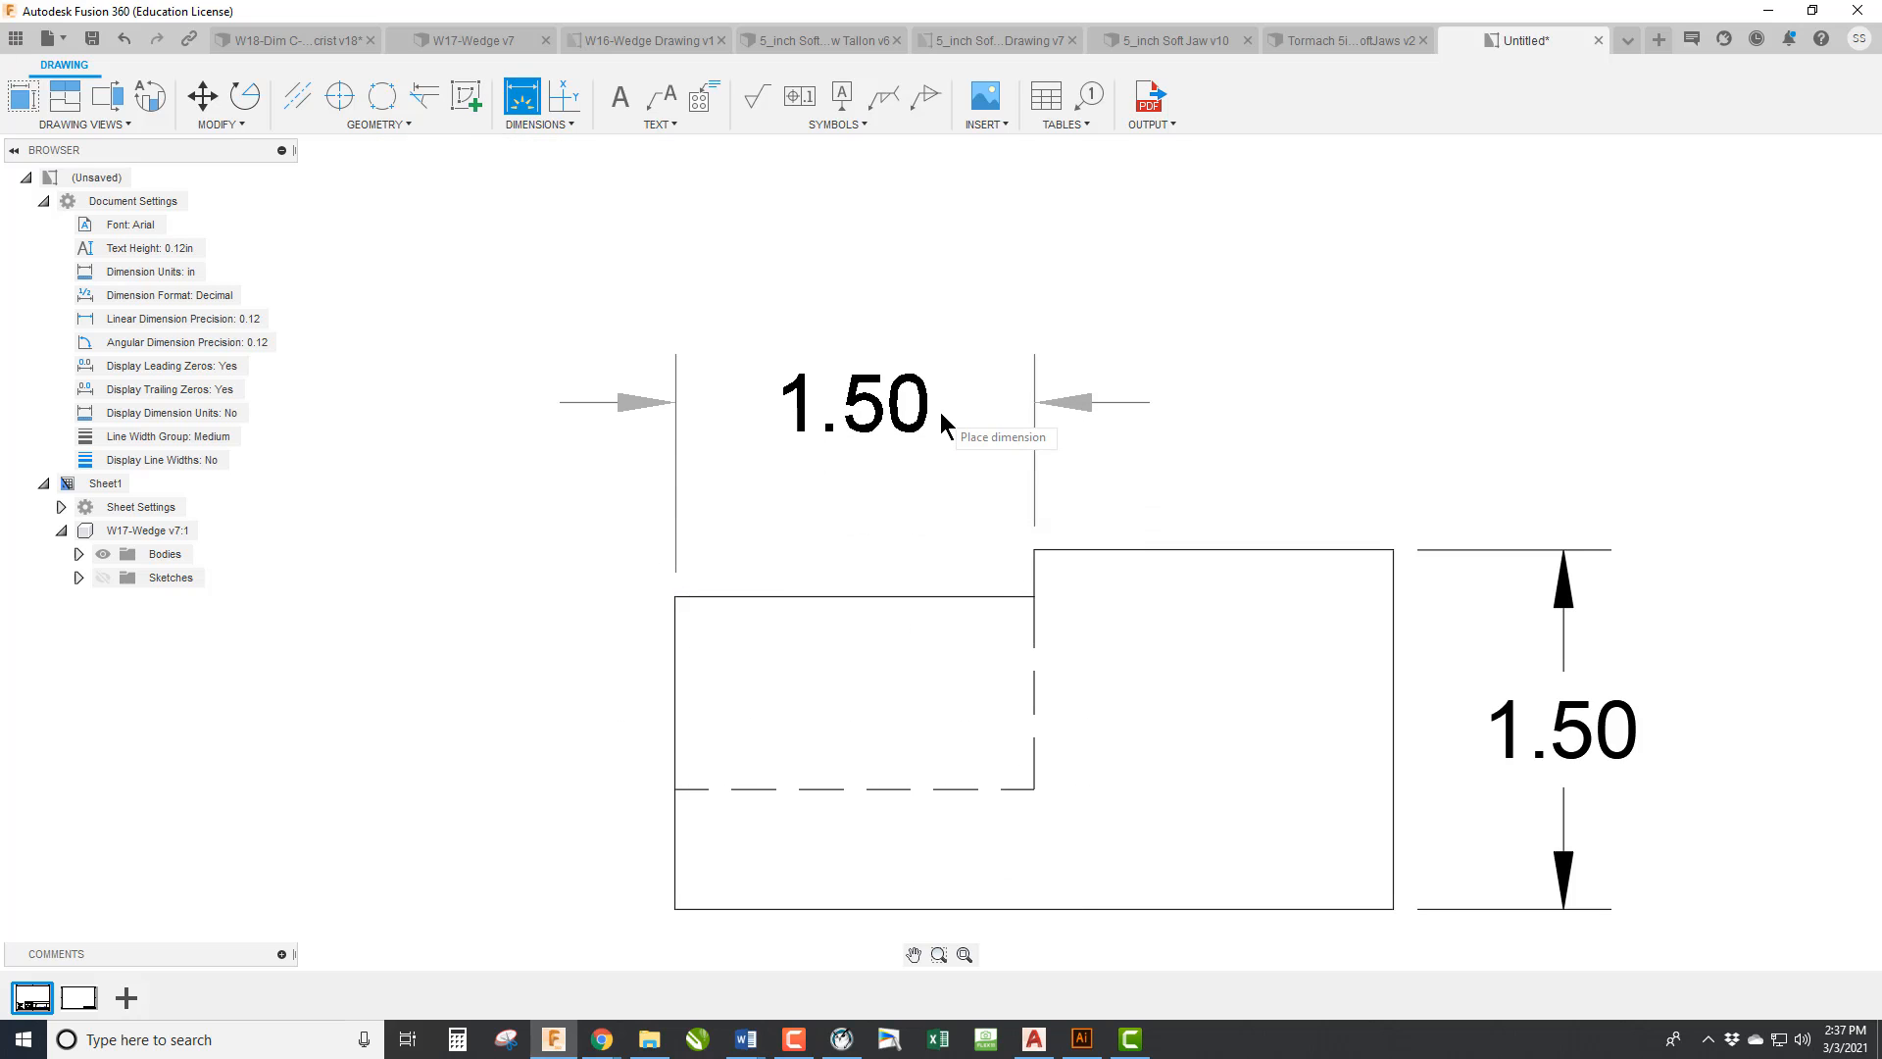
left_click(941, 413)
scroll(961, 552, "down", 5)
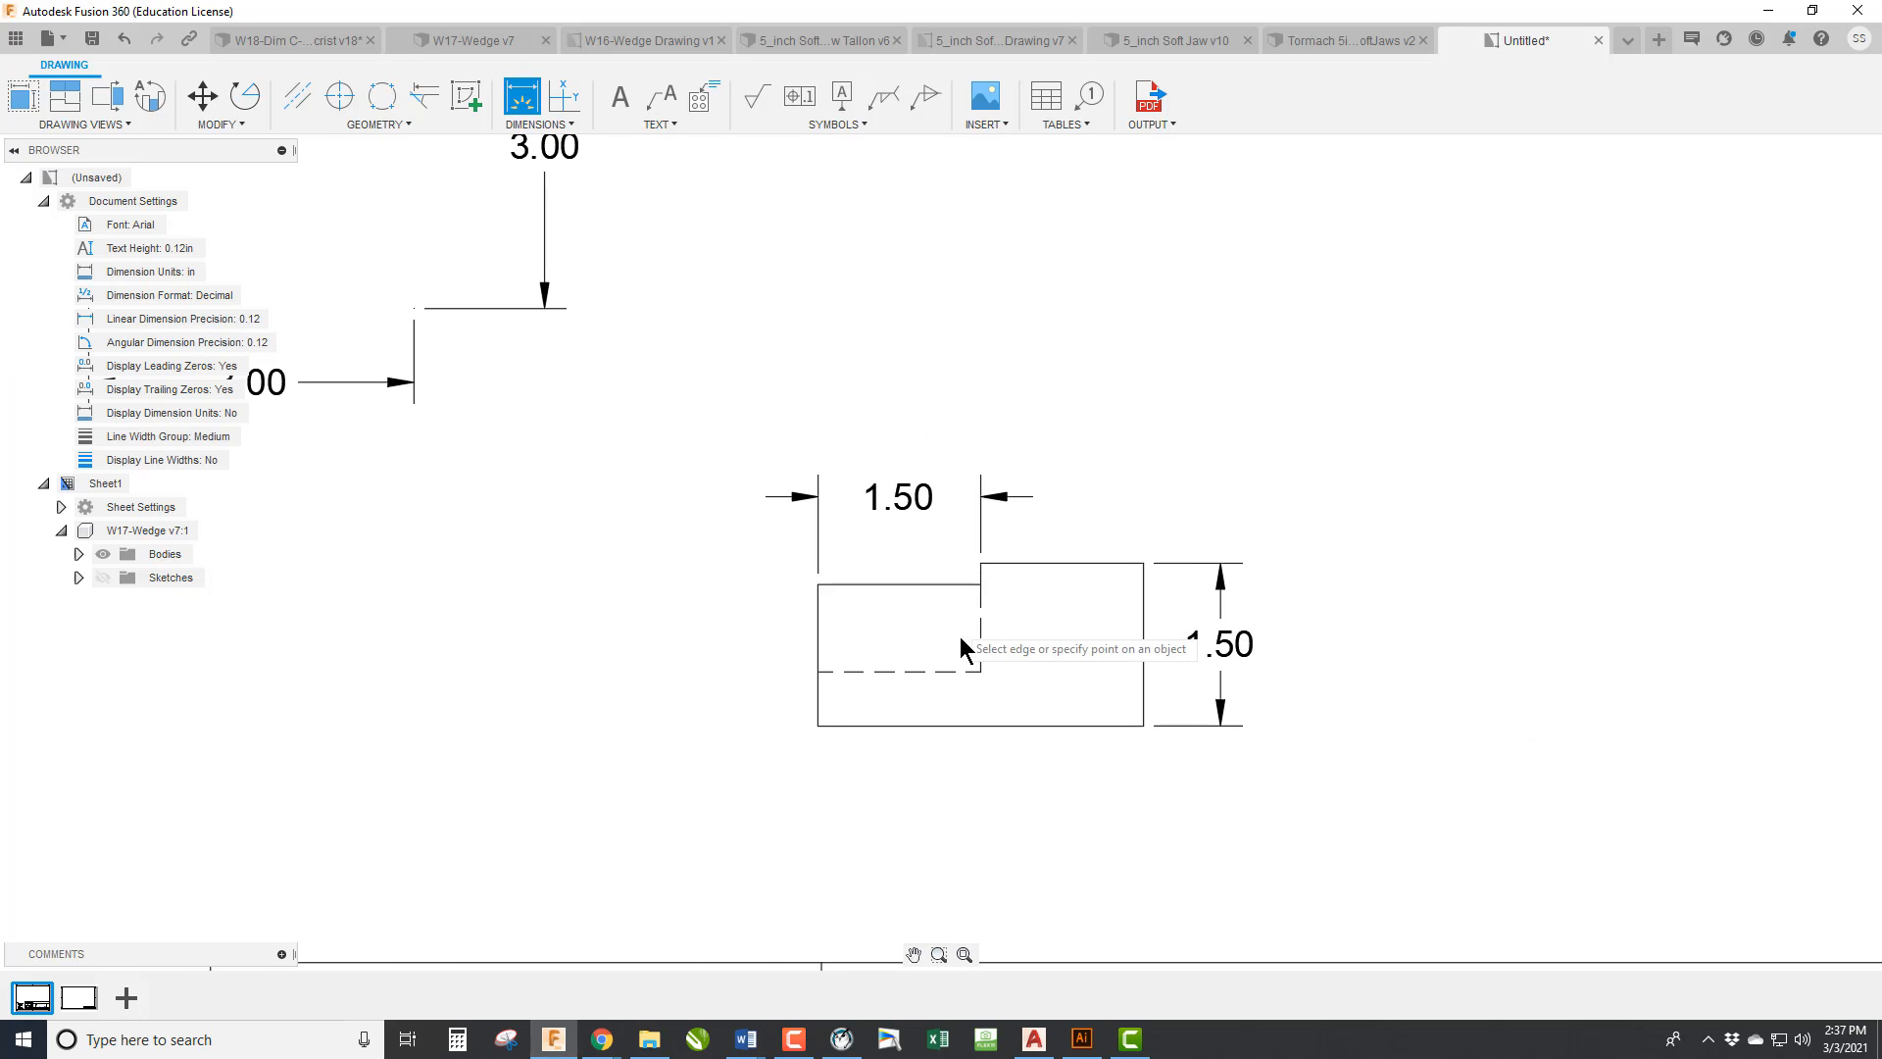
scroll(960, 647, "down", 5)
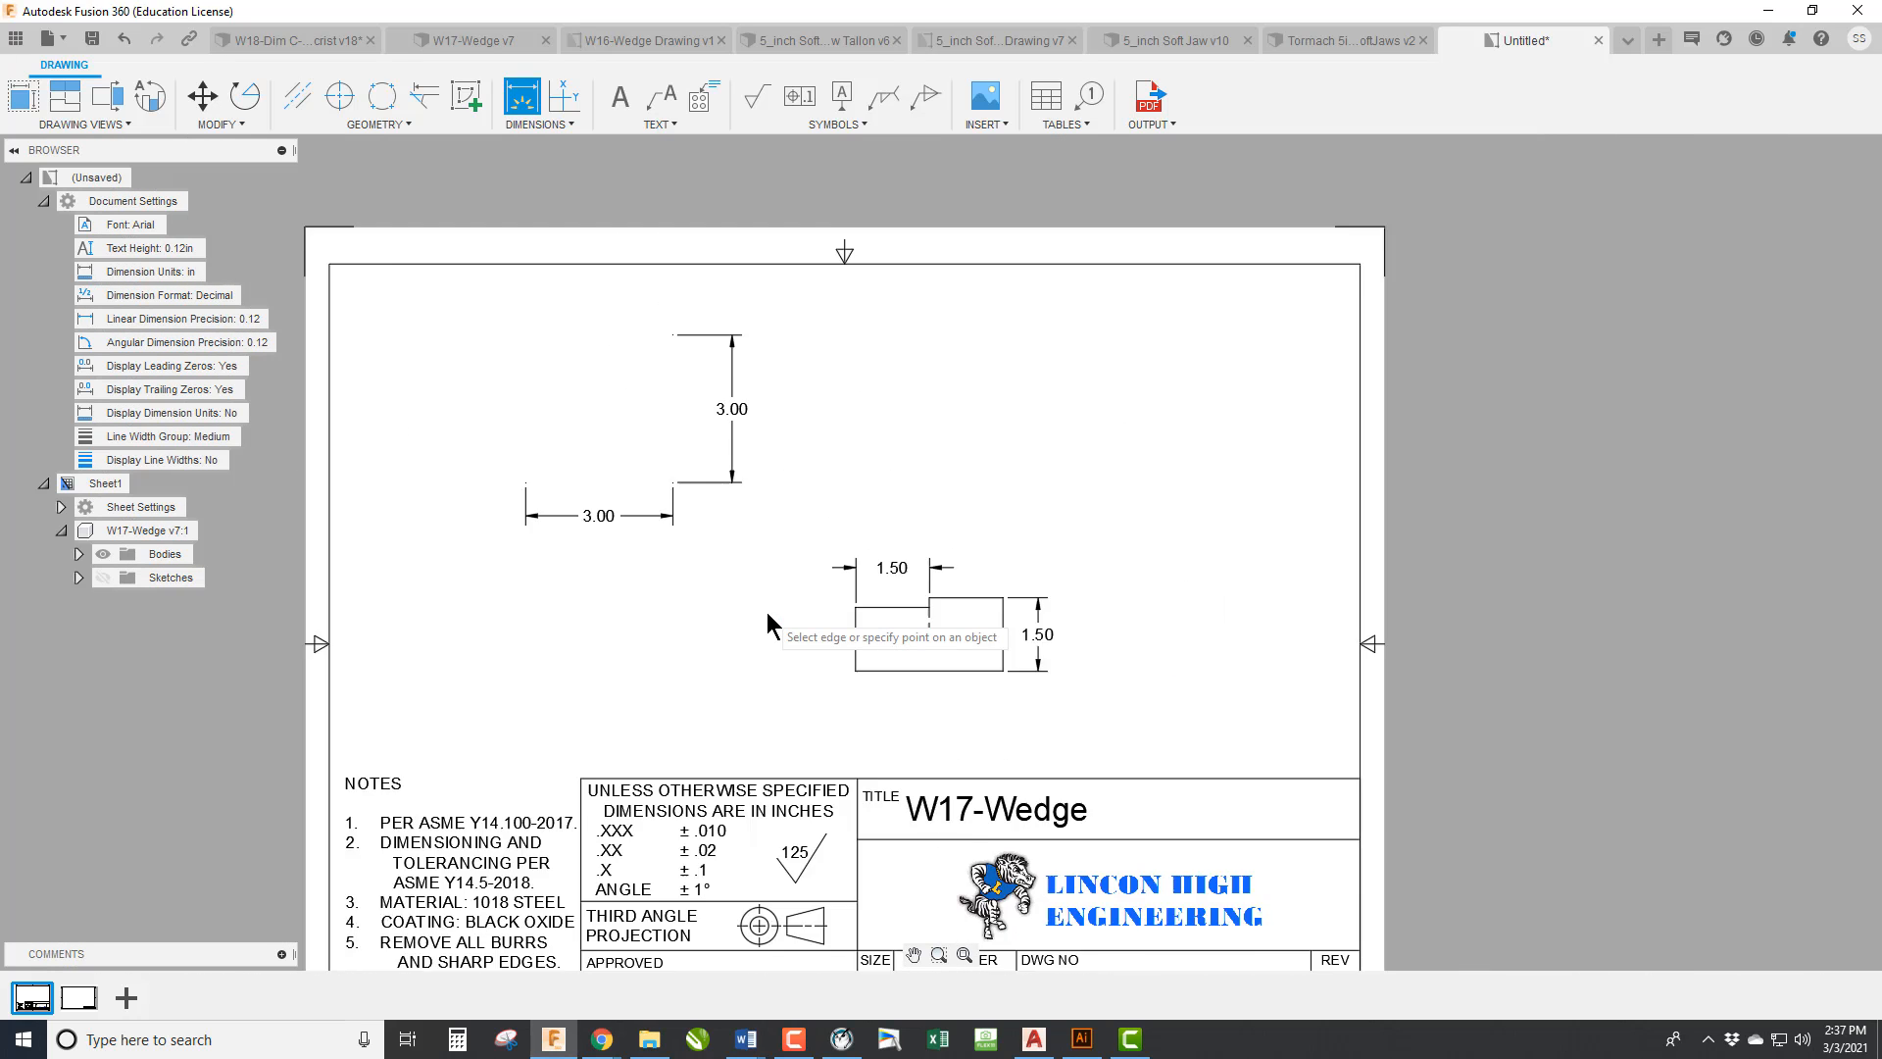
key("Escape")
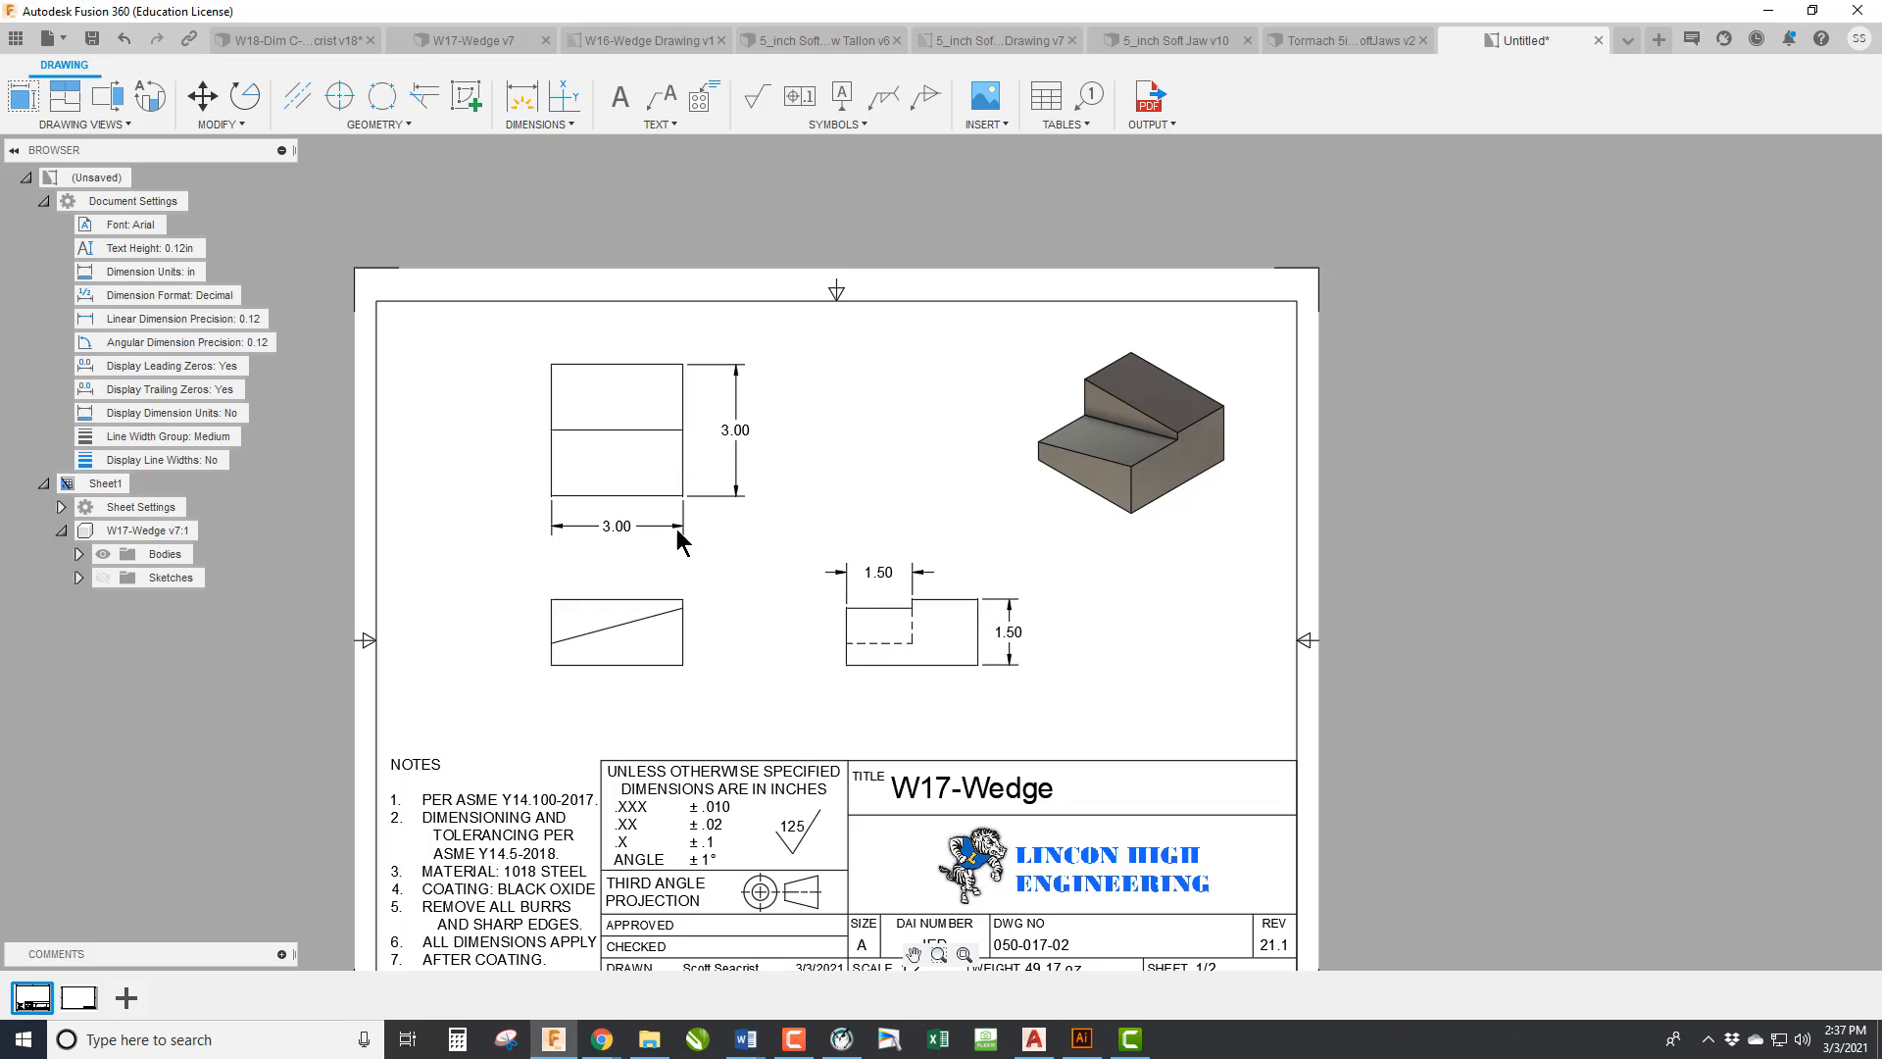
Set the primary precision of the side view's step-width dimension to three decimals (0.123).
scroll(792, 422, "down", 2)
left_click(939, 954)
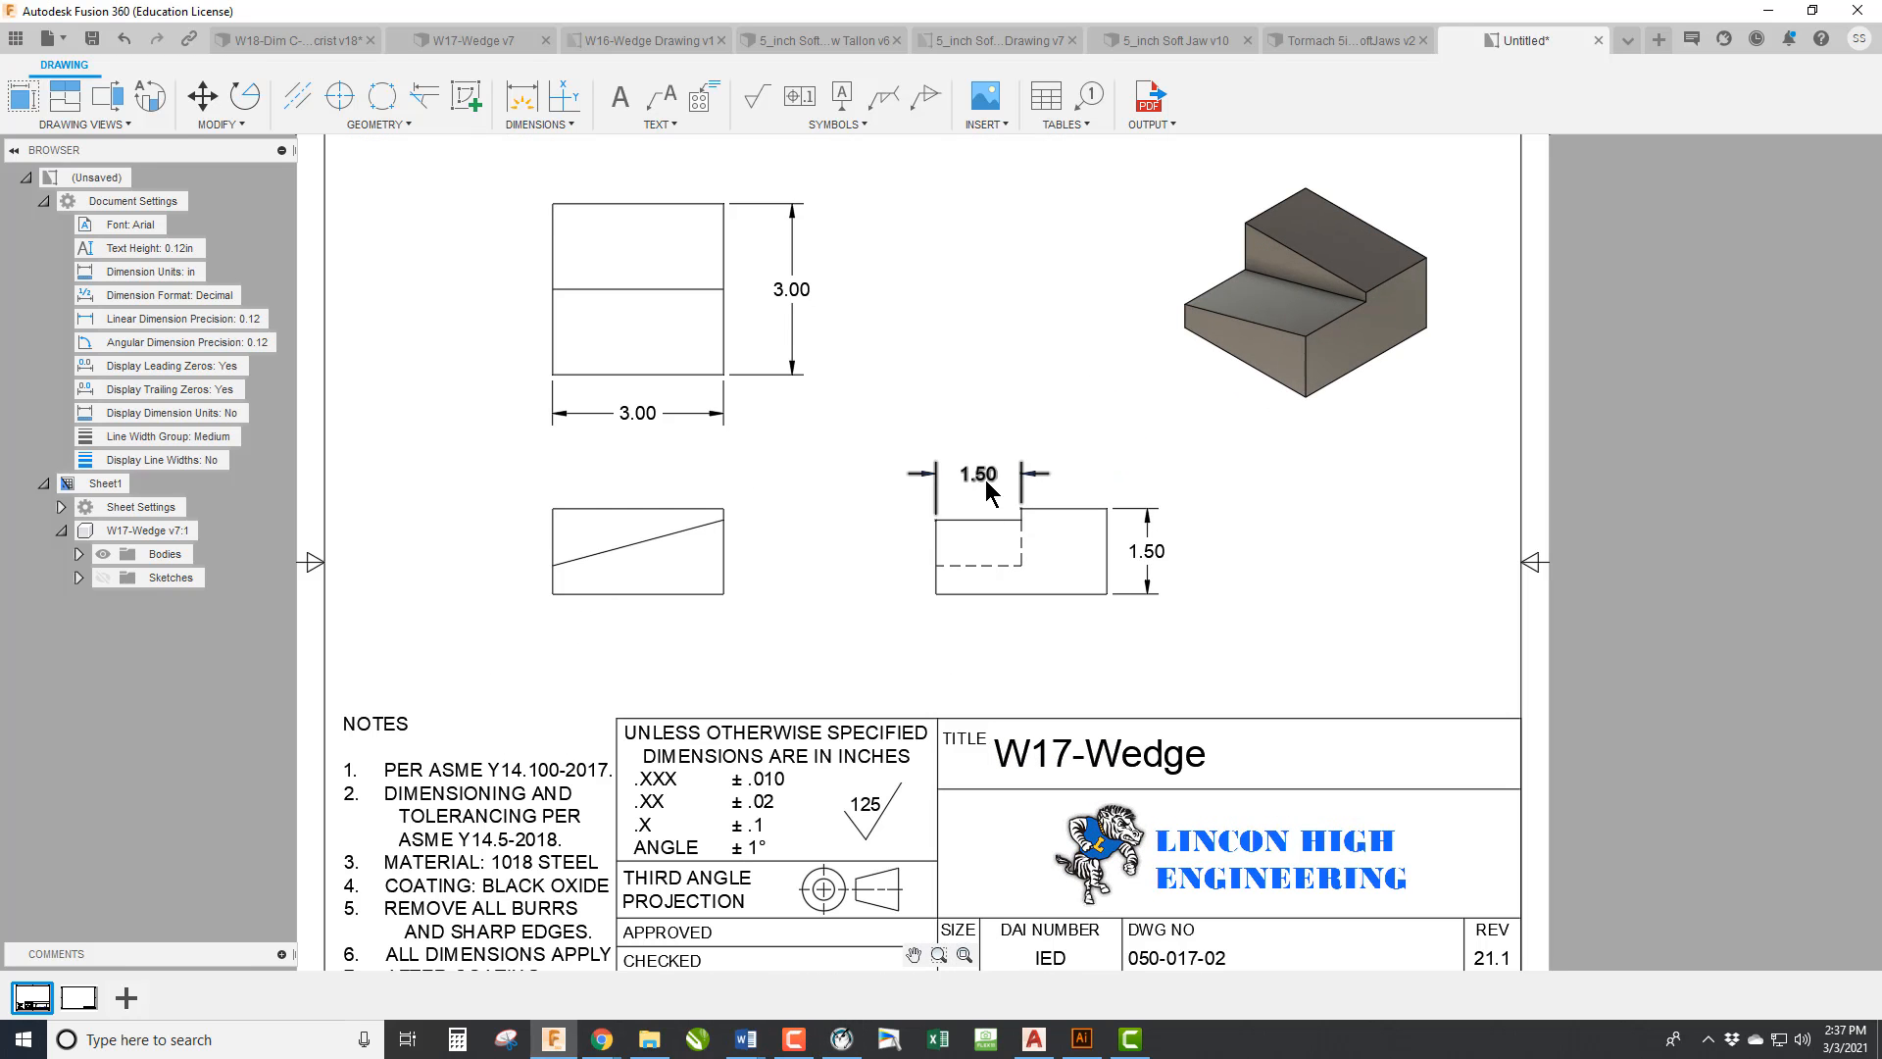
scroll(1003, 488, "up", 1)
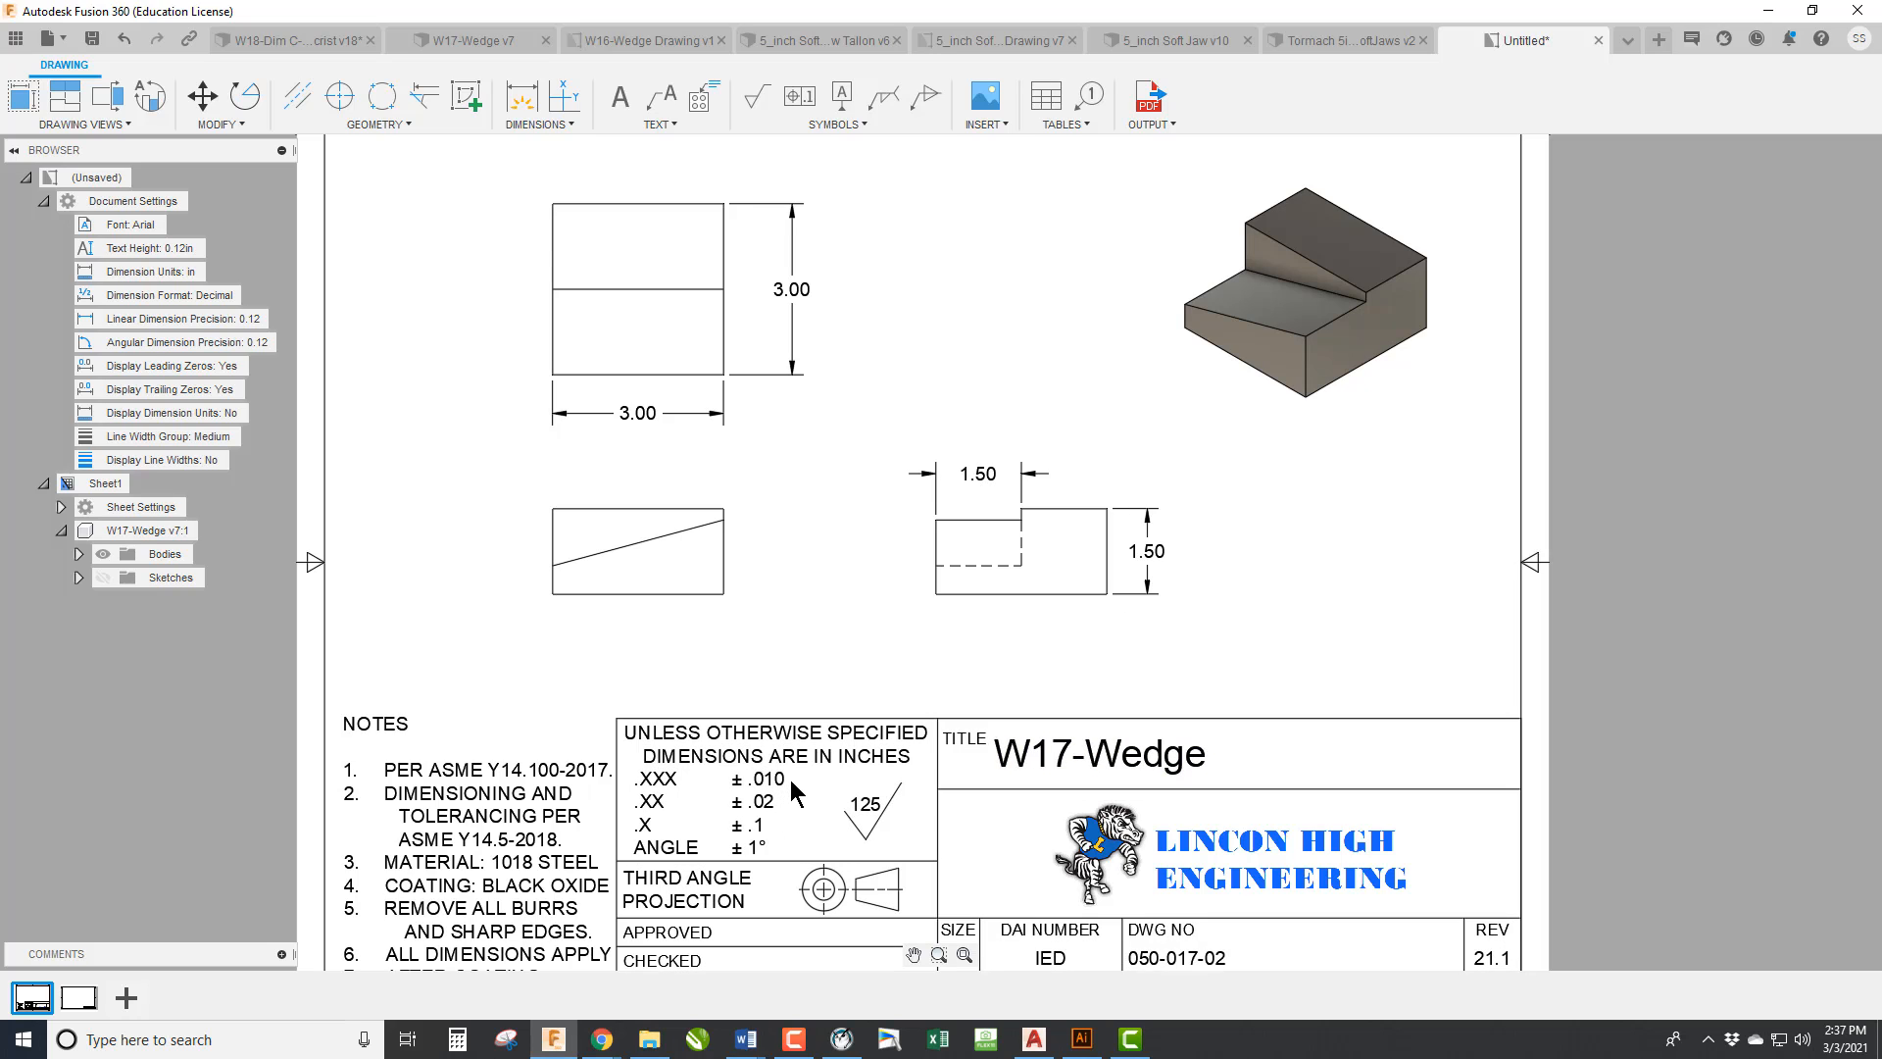
left_click(983, 482)
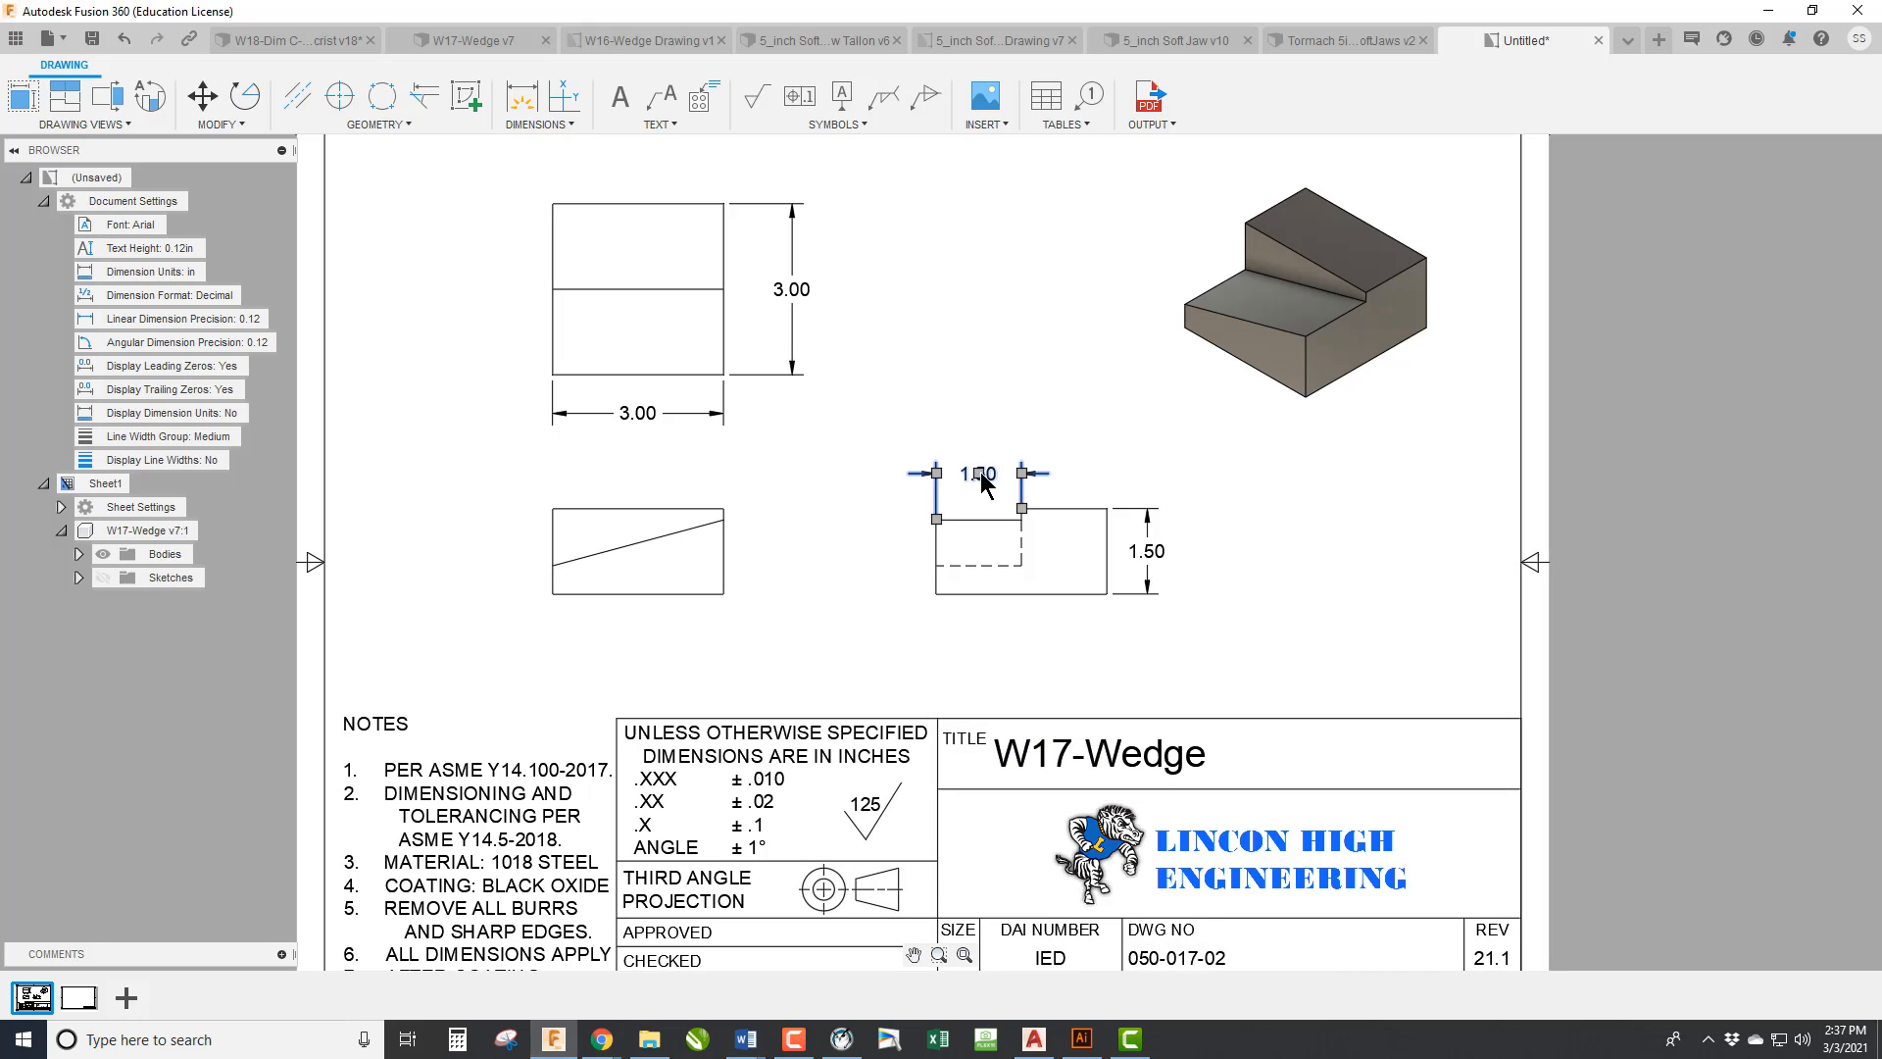
double_click(988, 477)
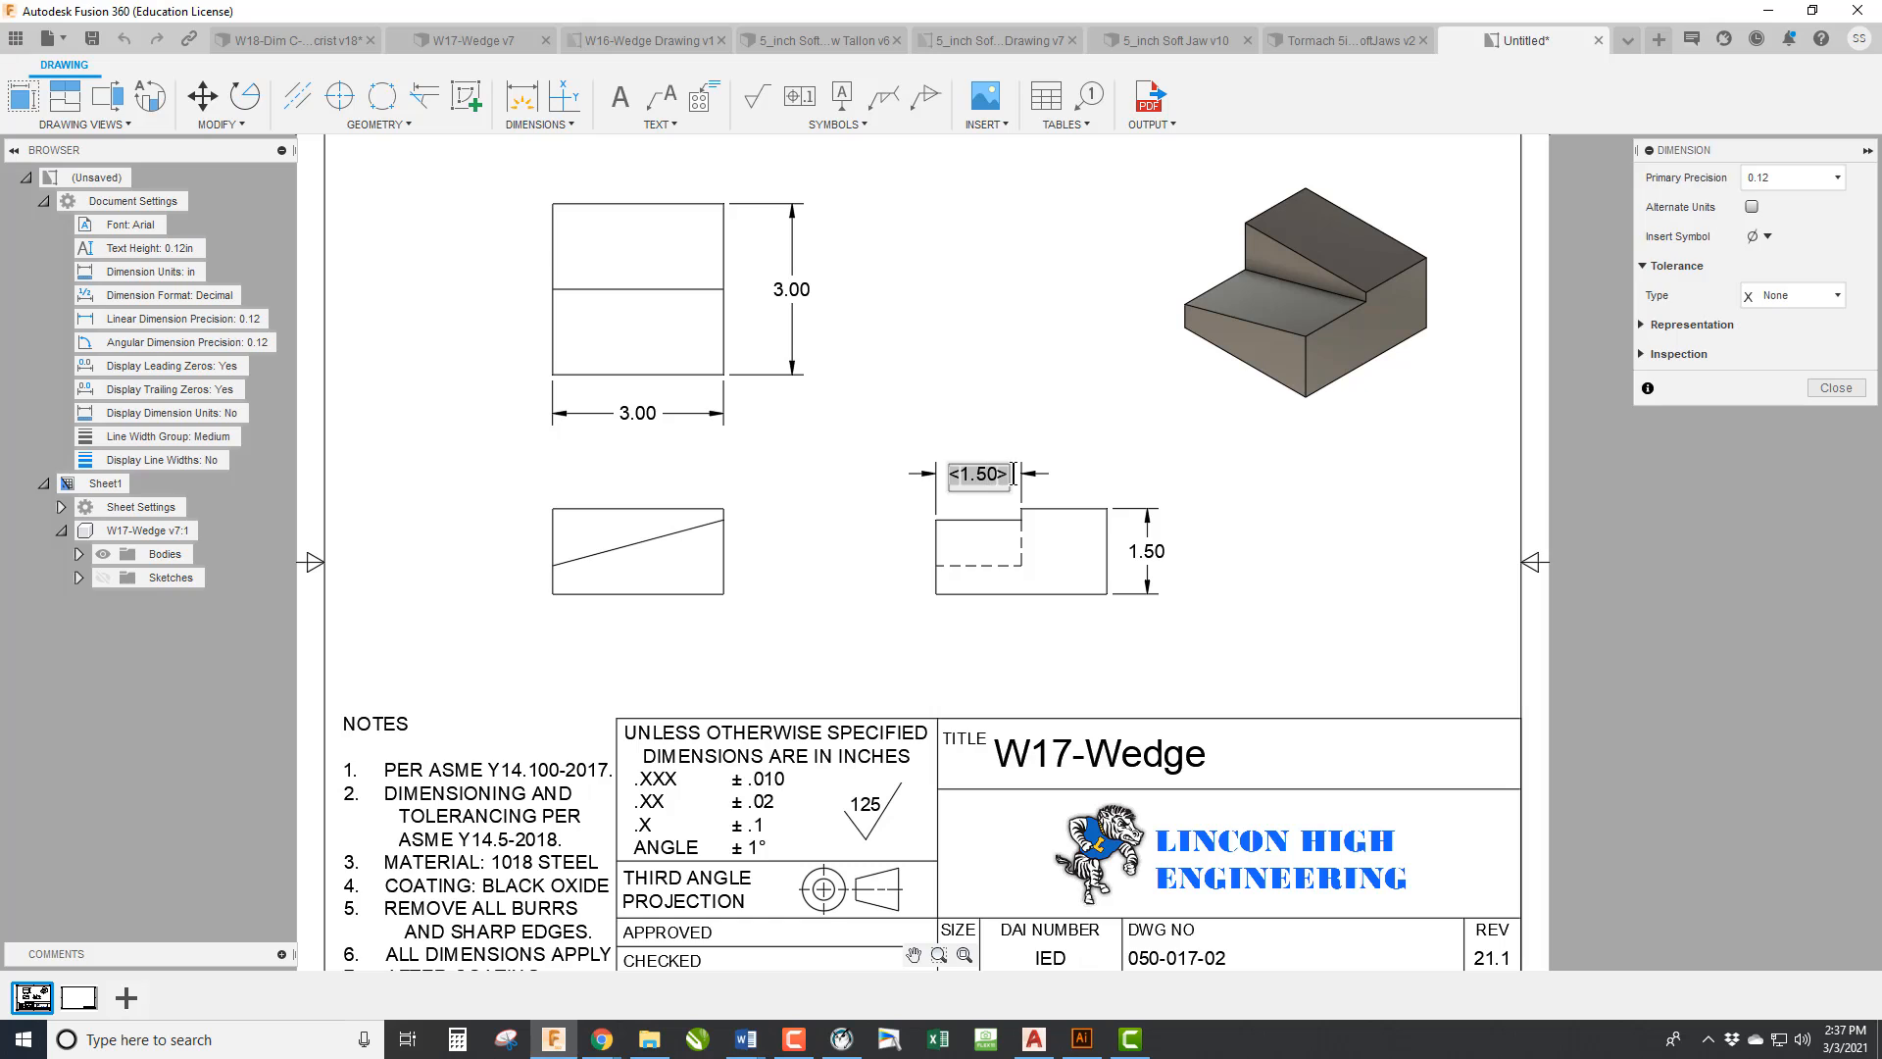
left_click(1825, 176)
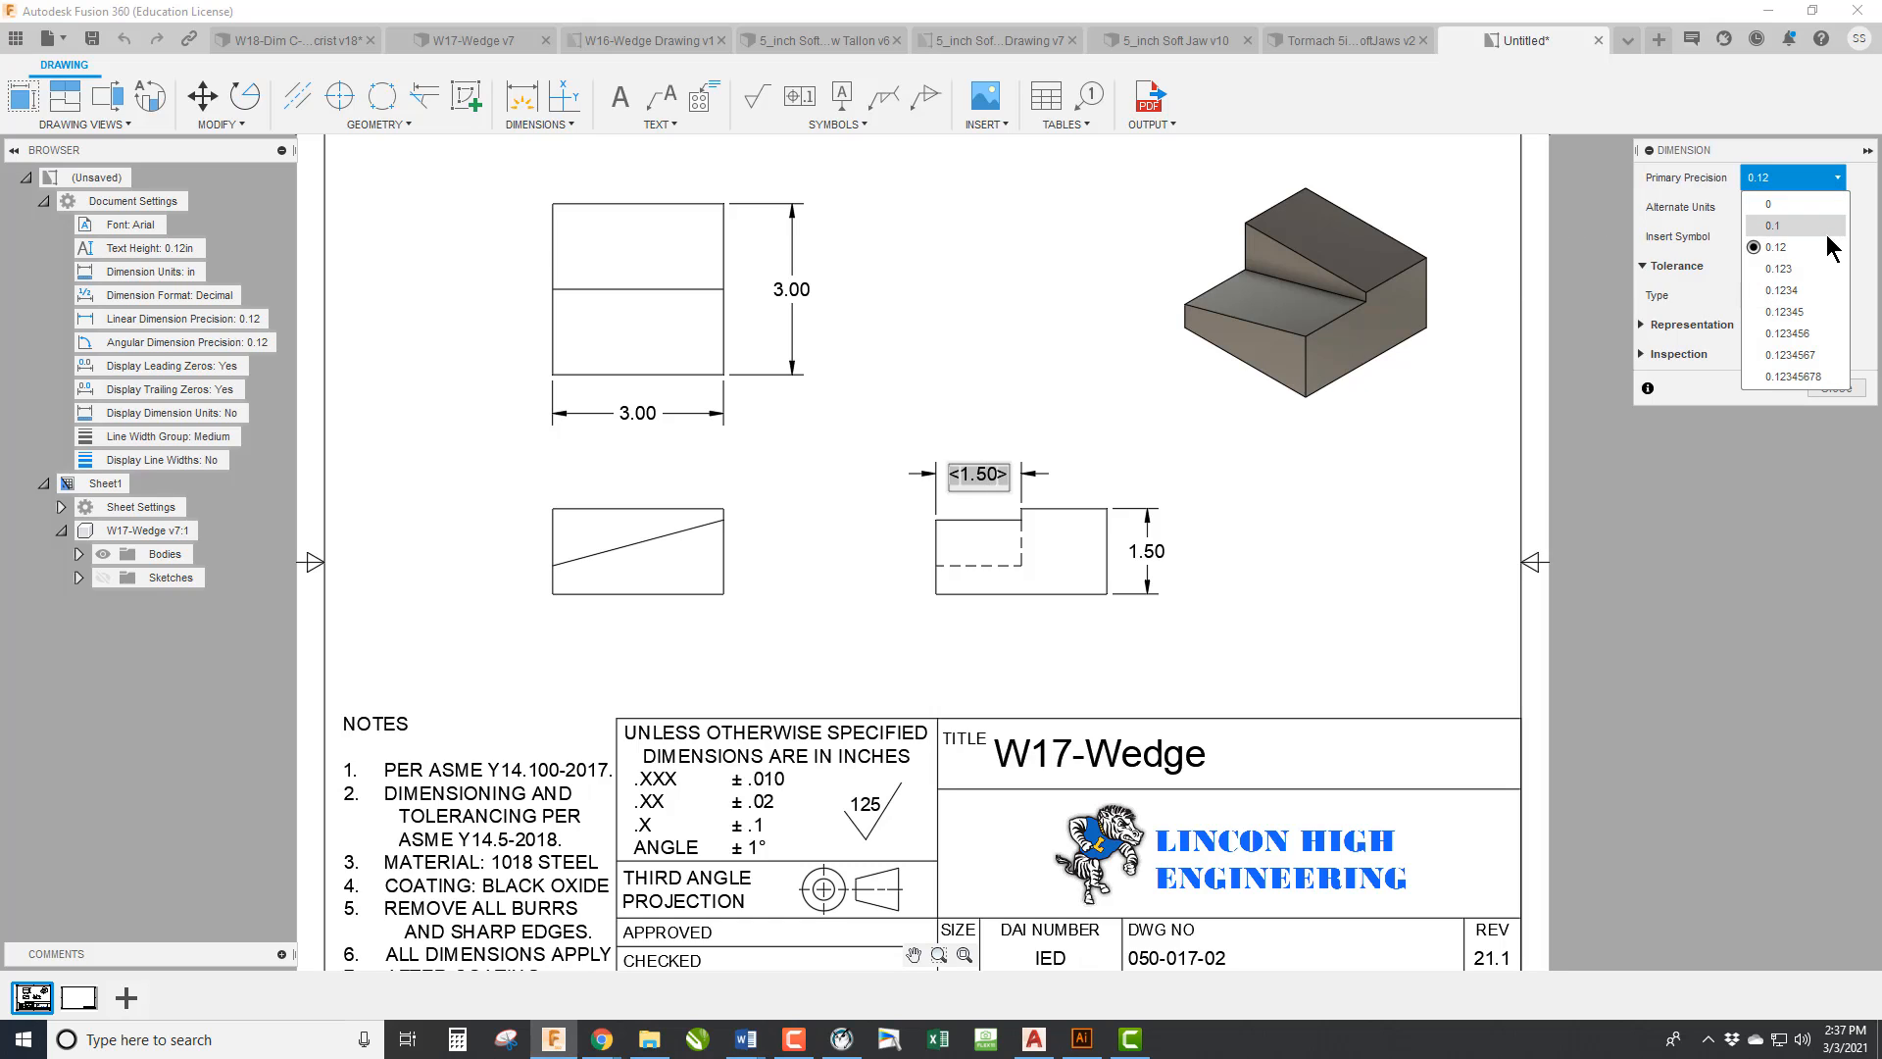
left_click(1813, 270)
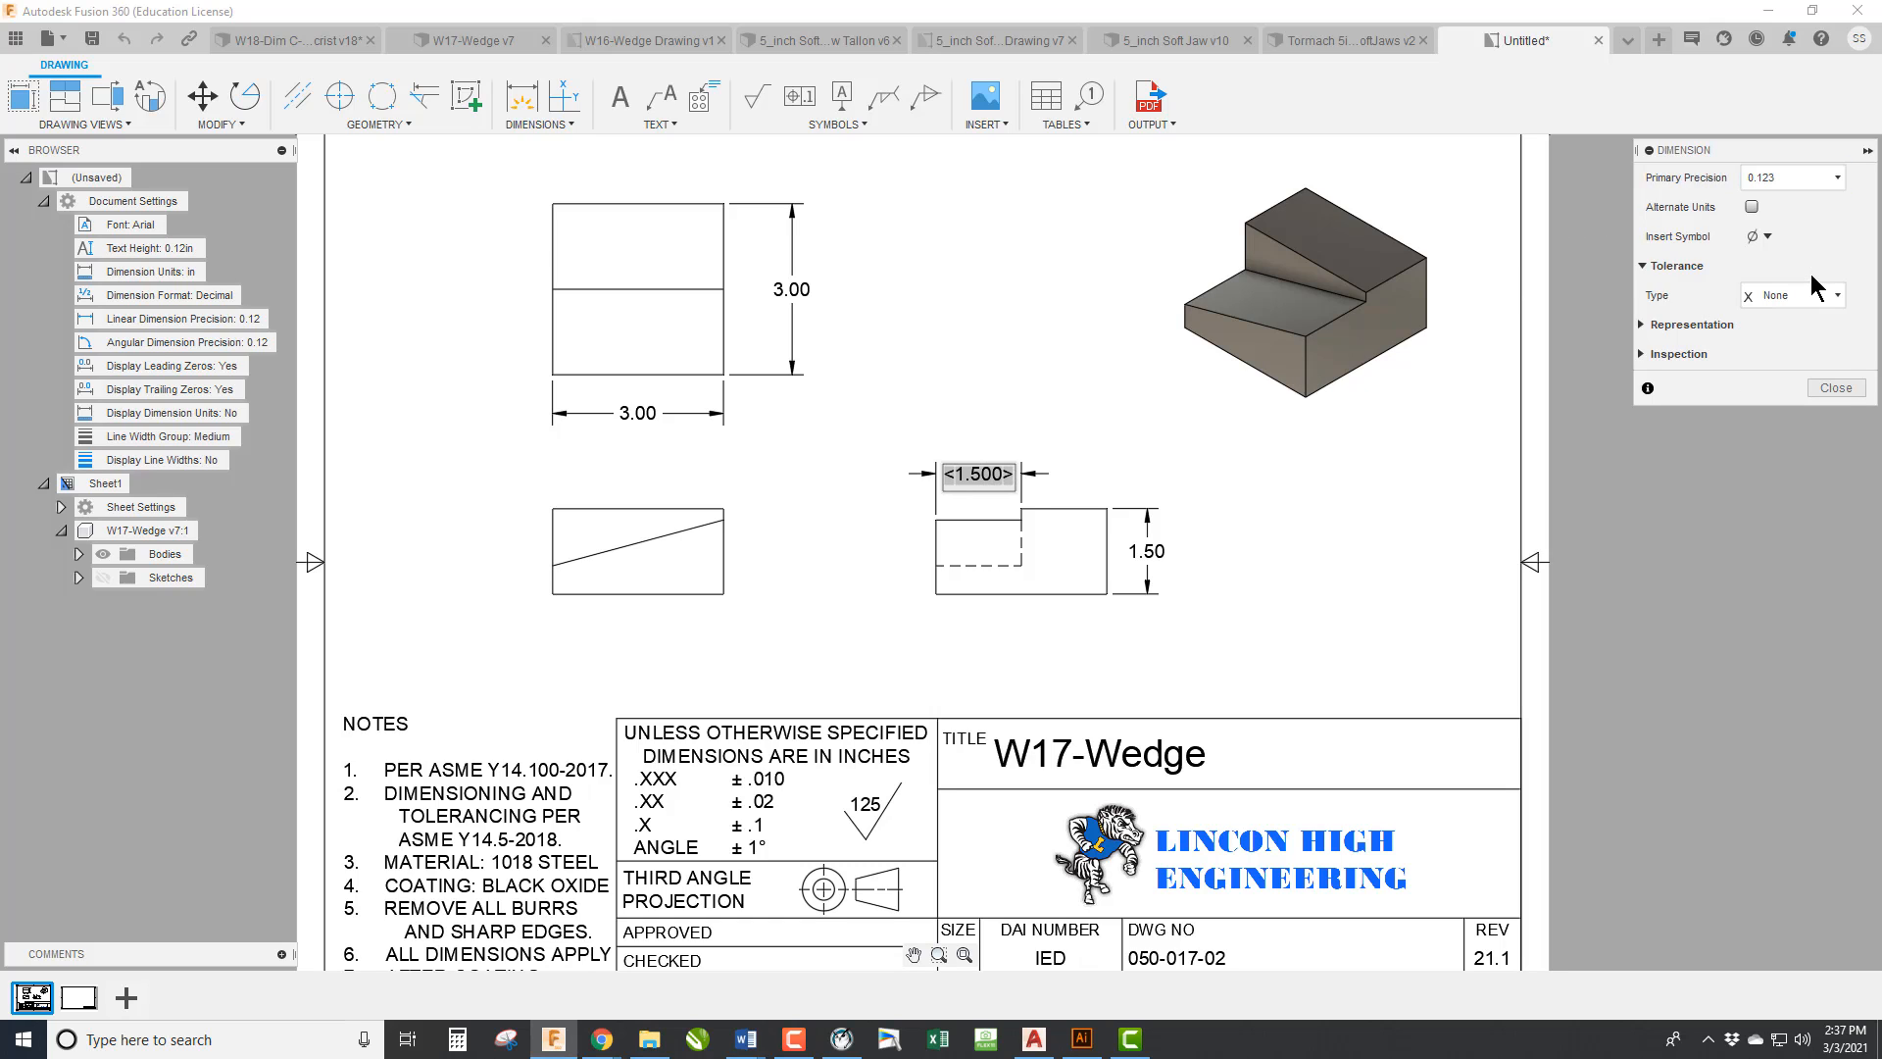
left_click(1837, 388)
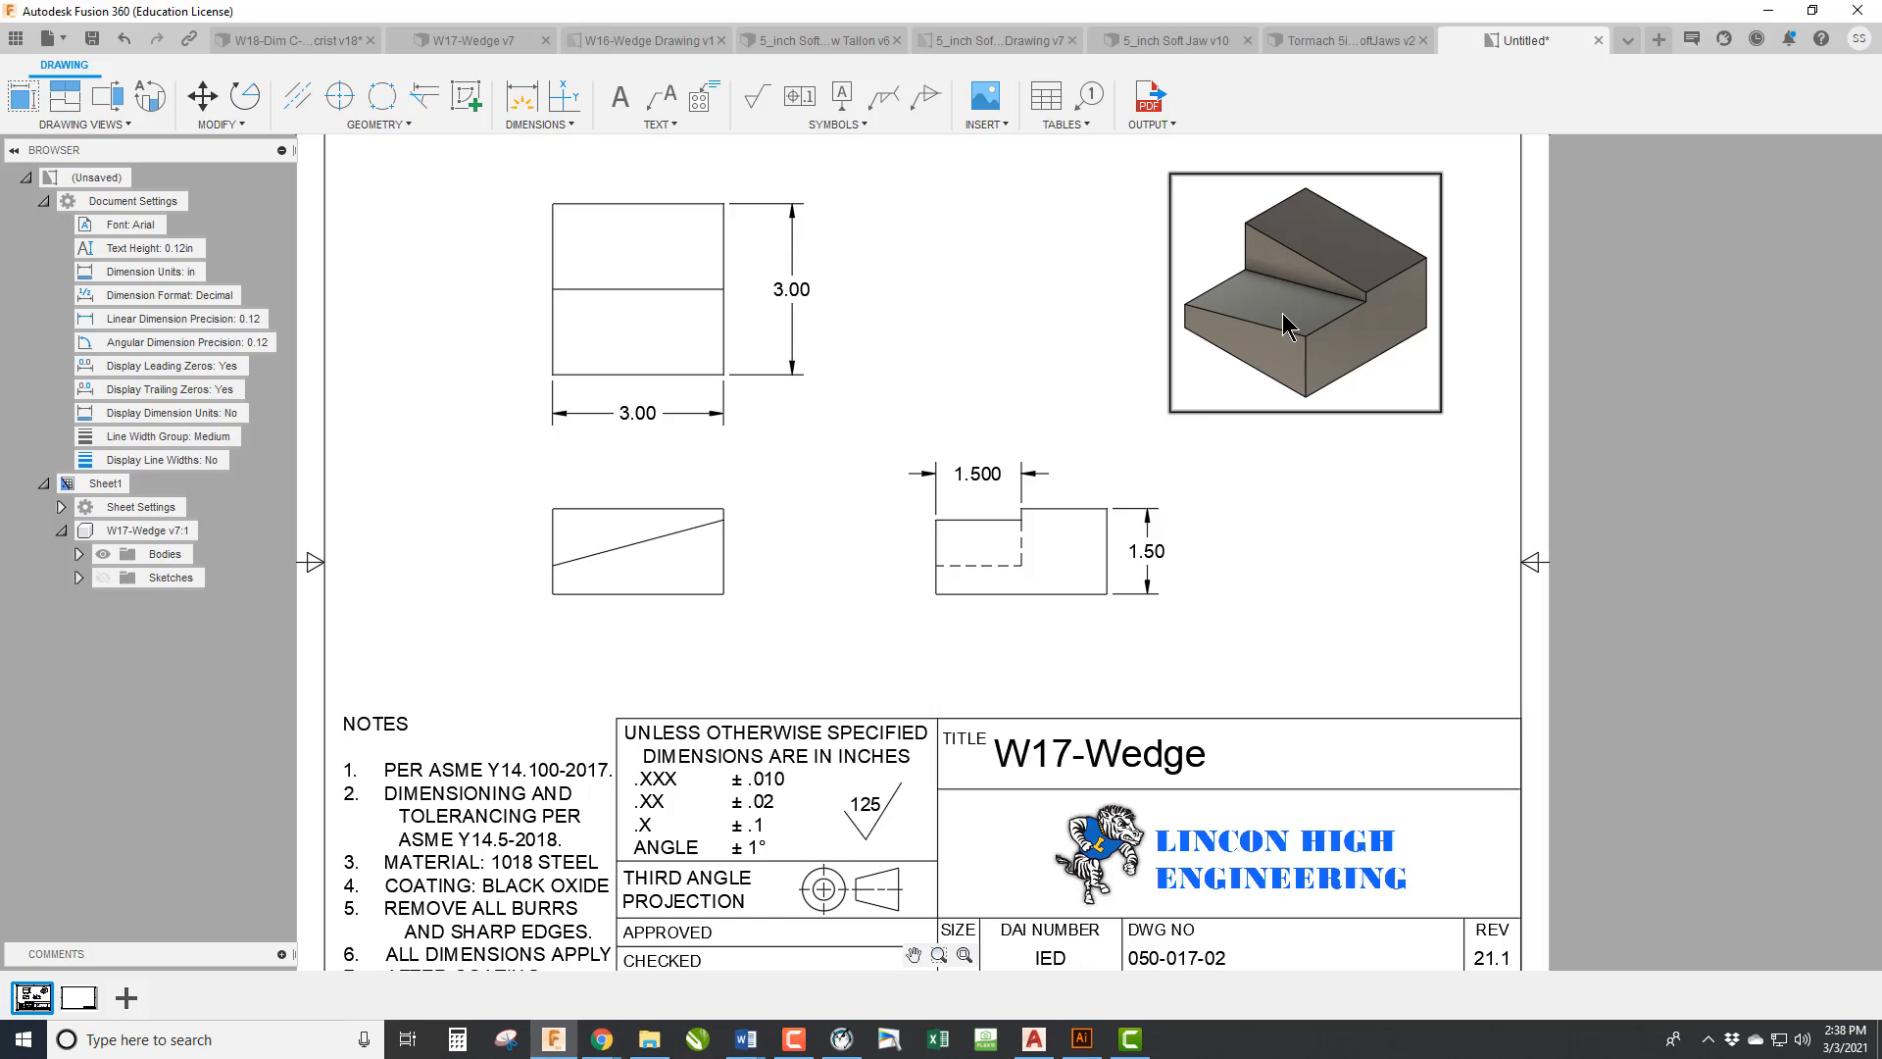
Dimension the angle between the front view's sloped line and its bottom edge, placing it beside the slope's higher end.
left_click(516, 95)
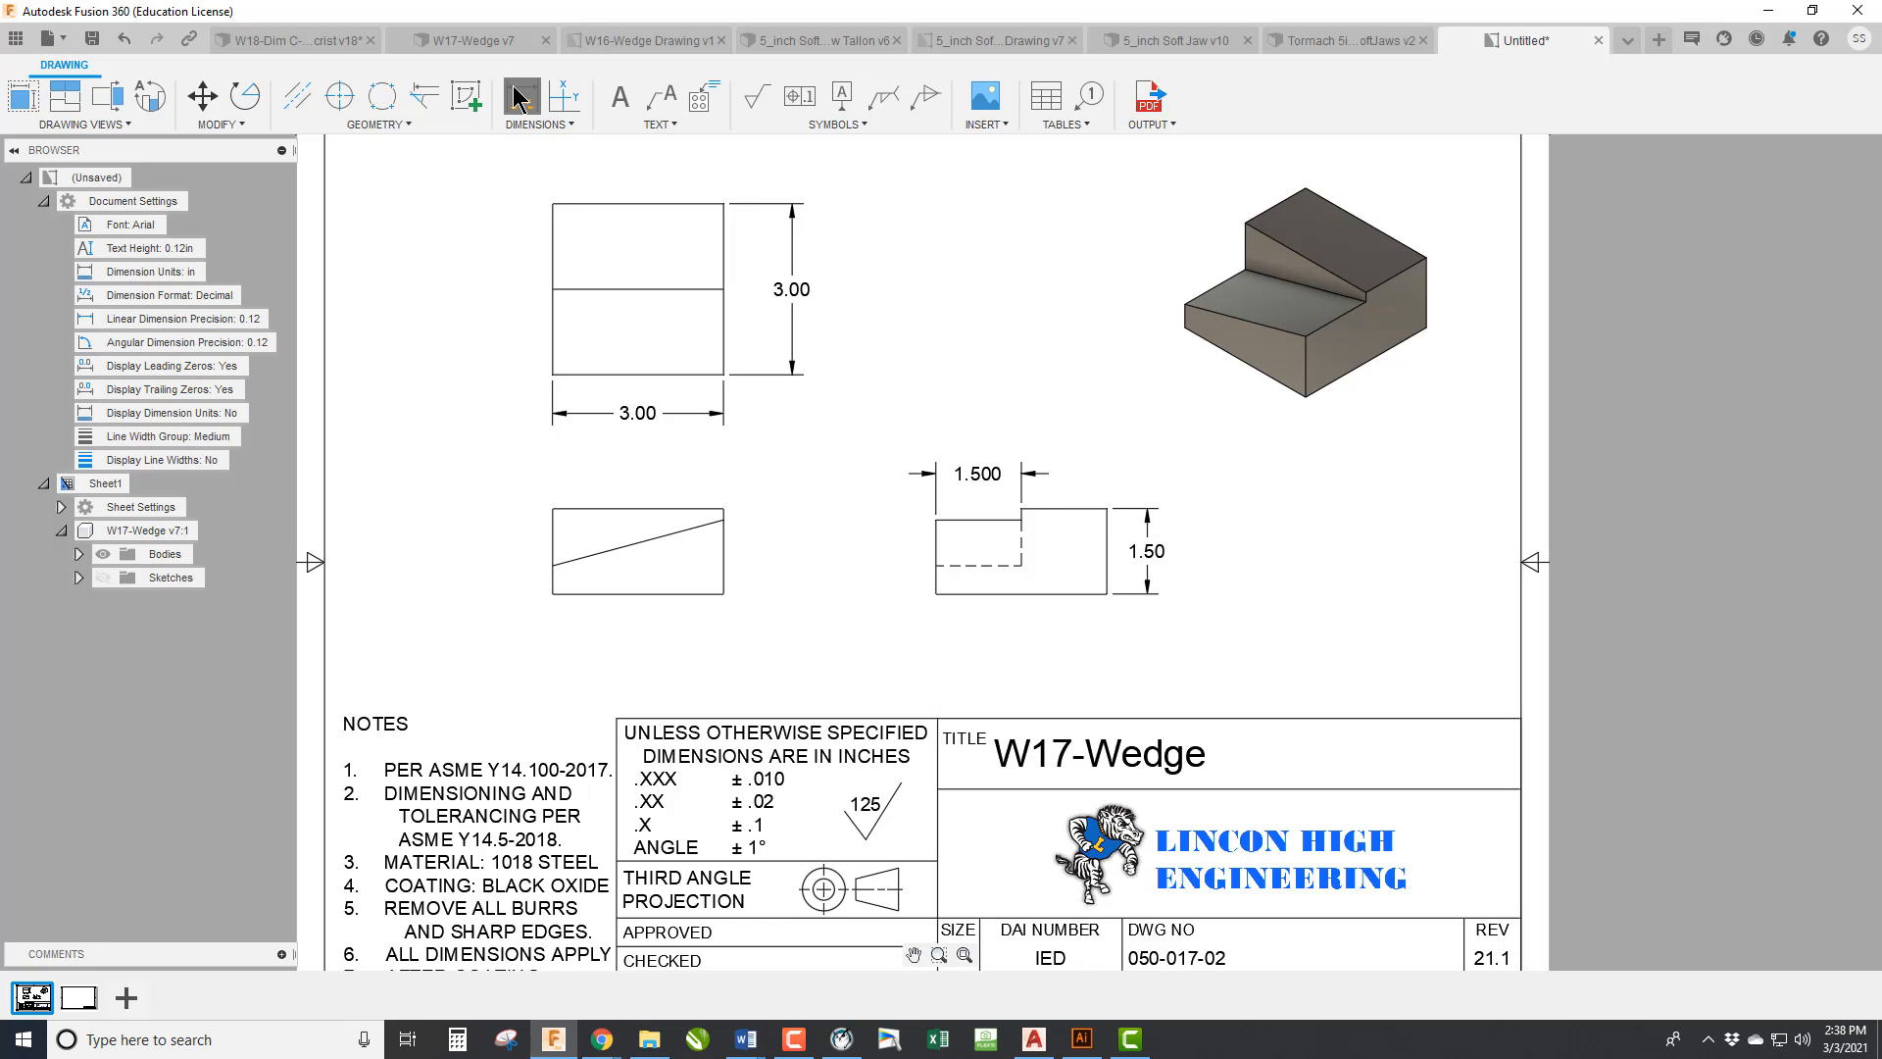
left_click(555, 127)
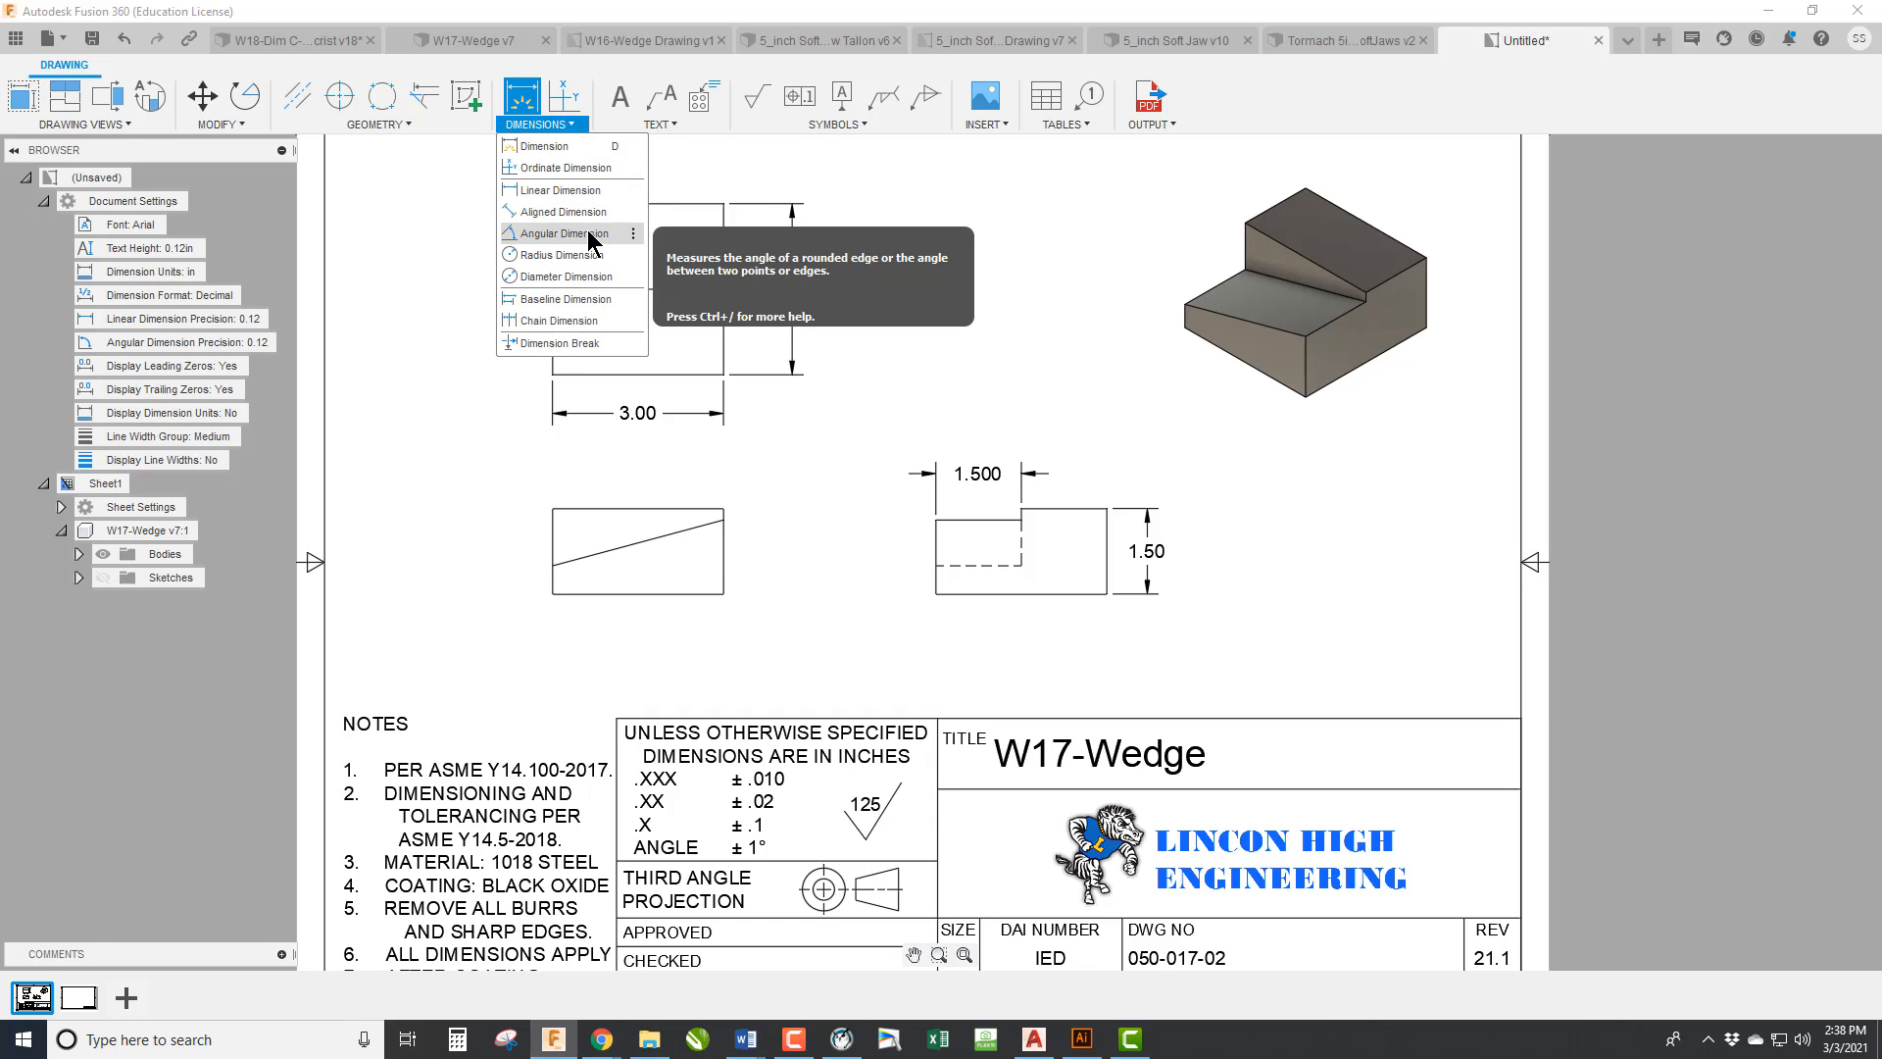
left_click(530, 102)
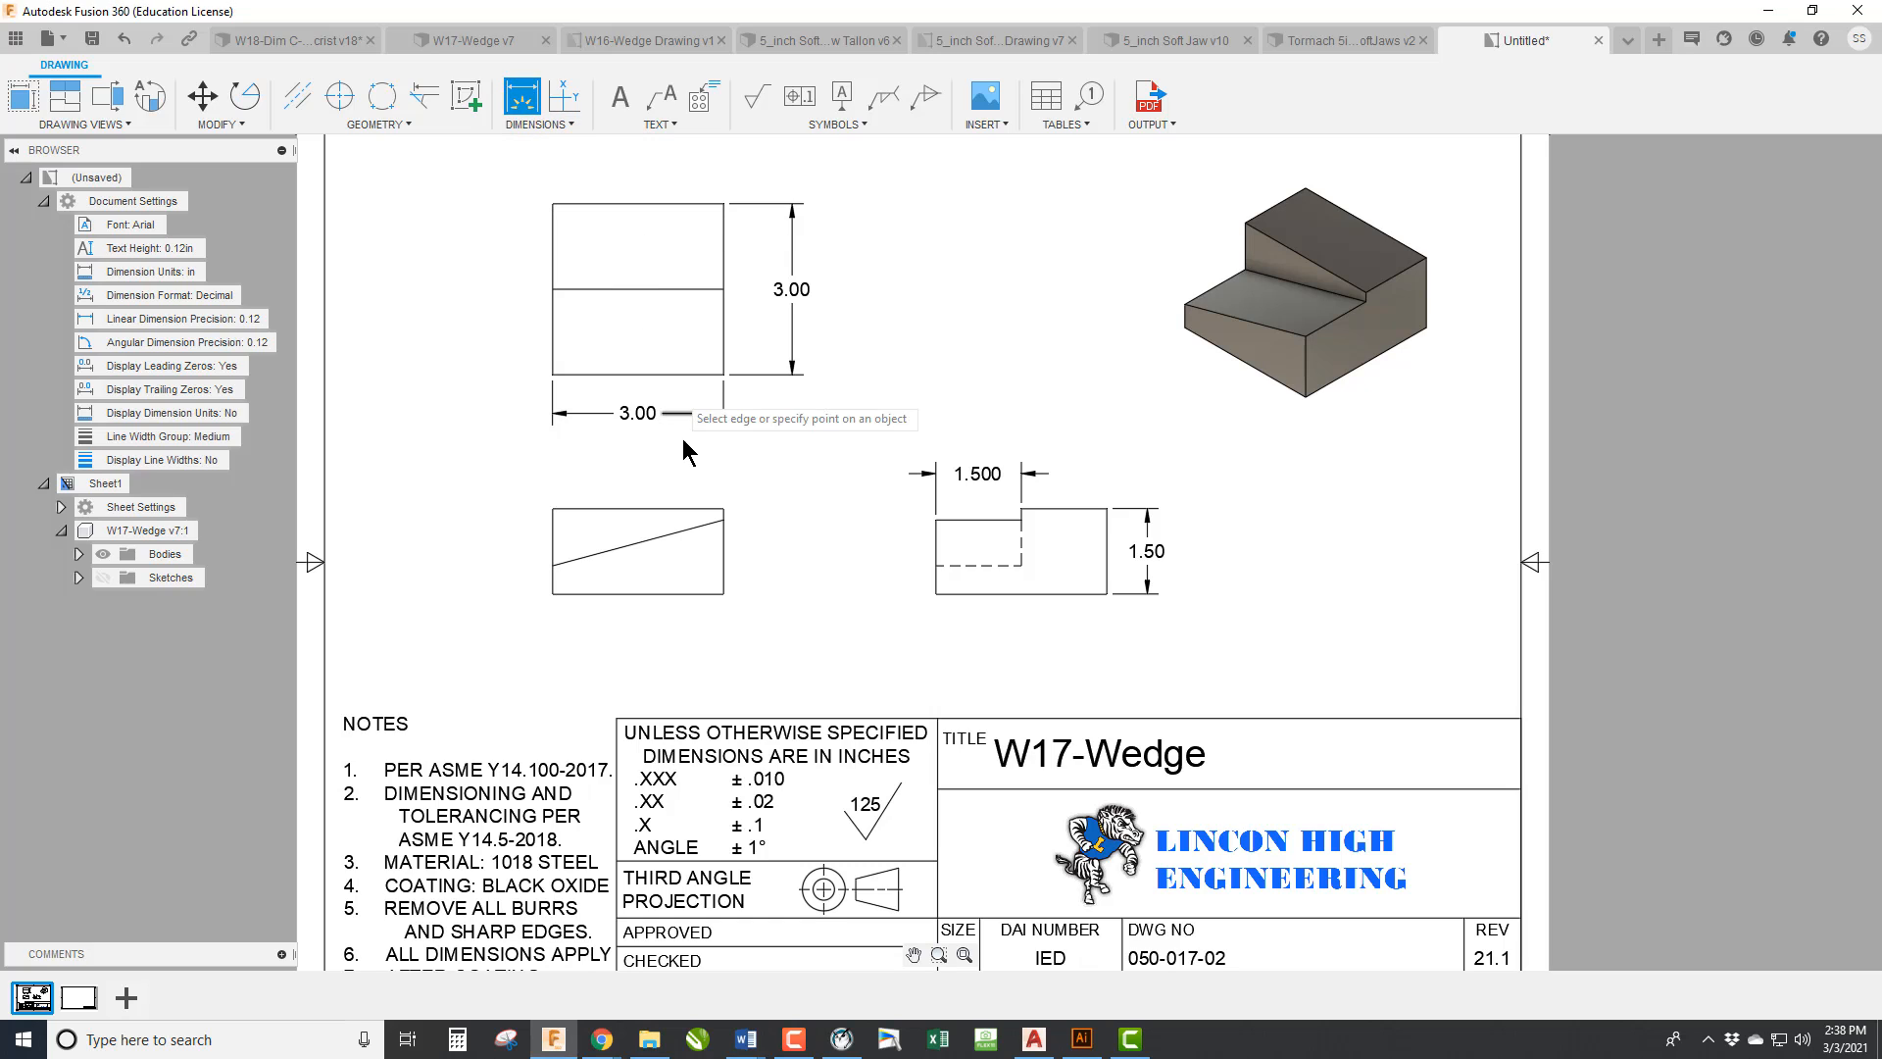
left_click(667, 535)
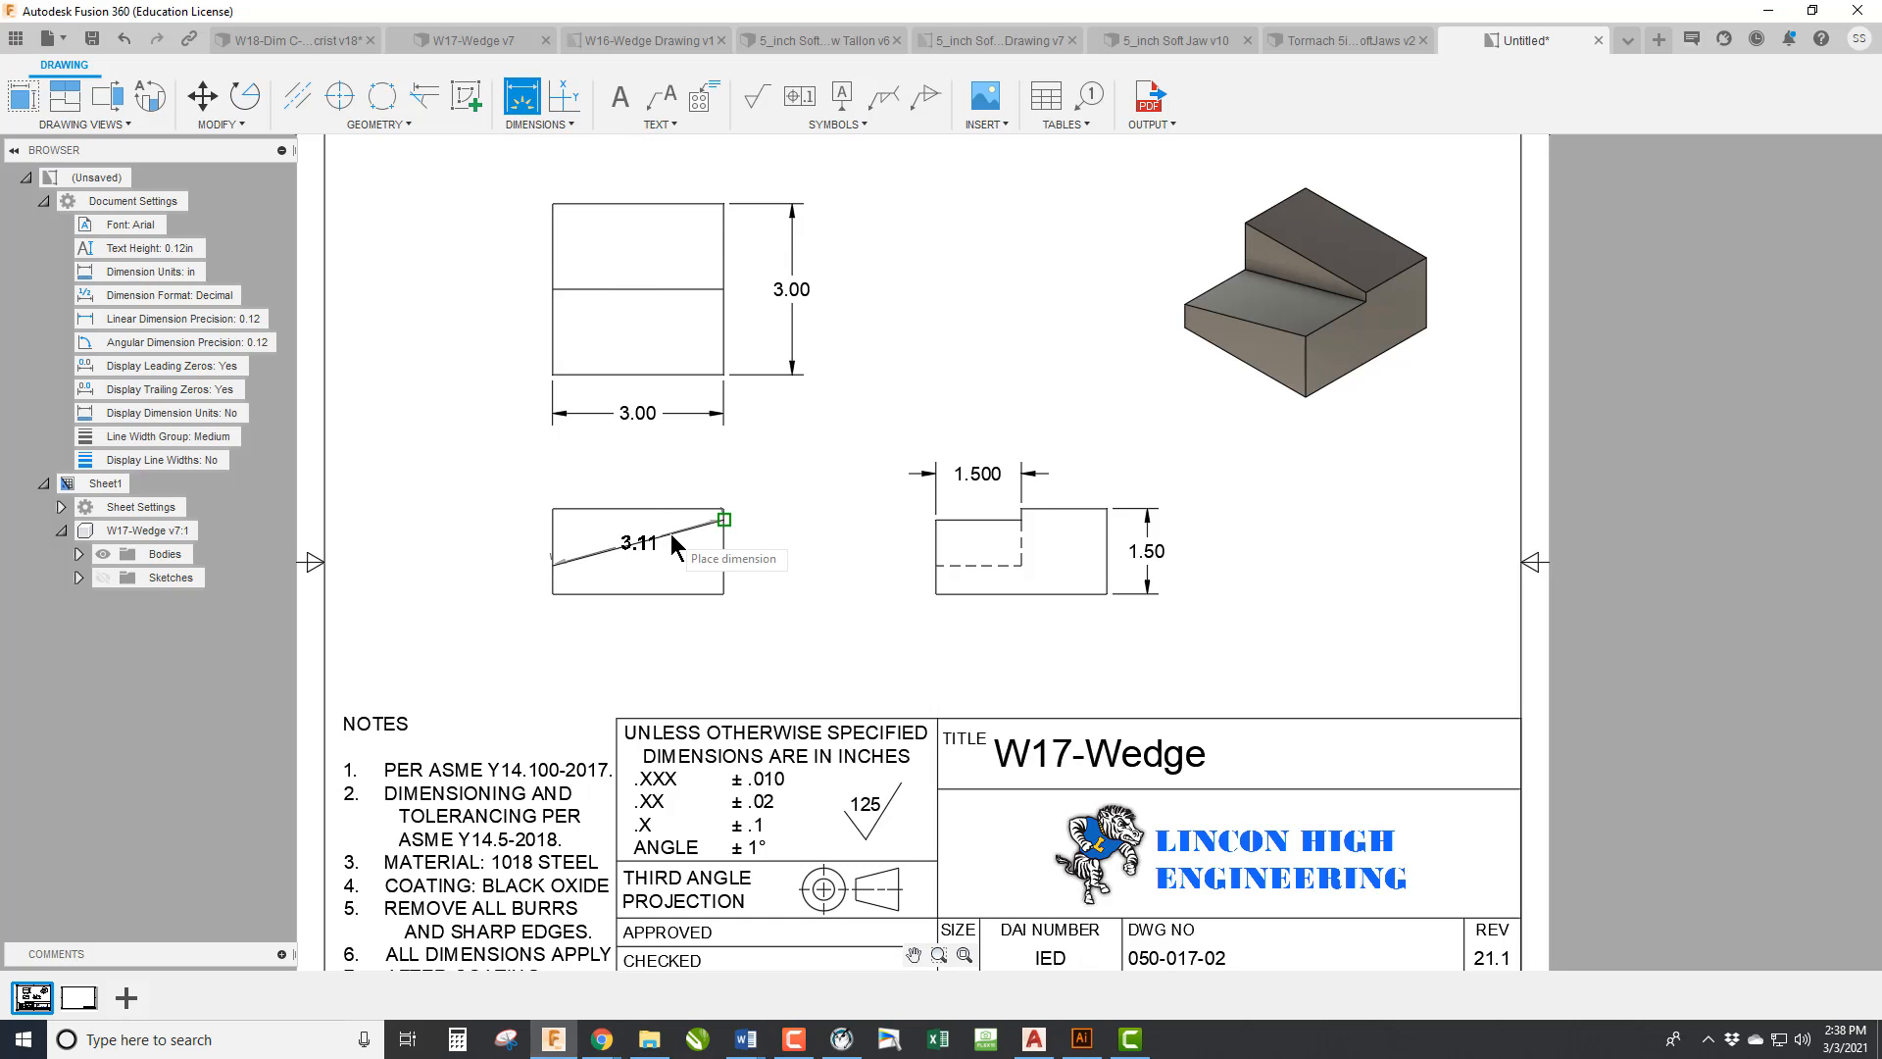
left_click(689, 593)
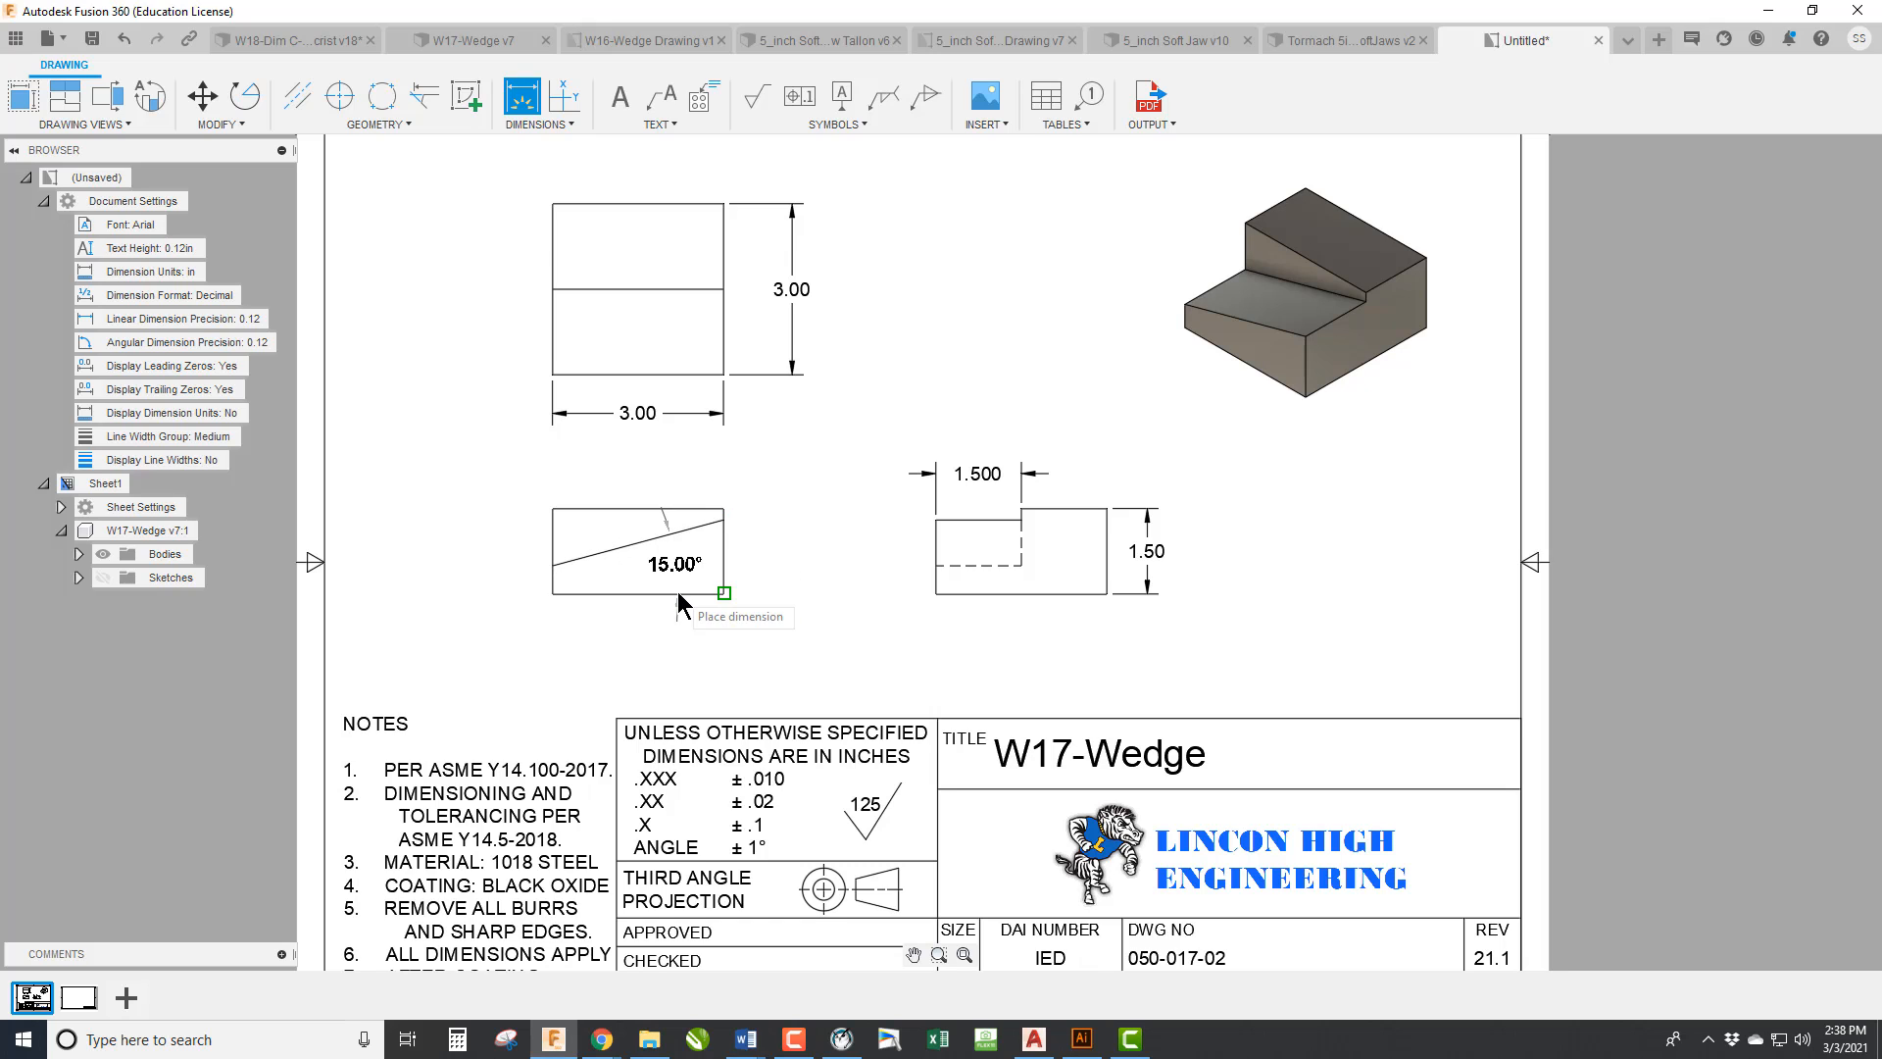
left_click(794, 576)
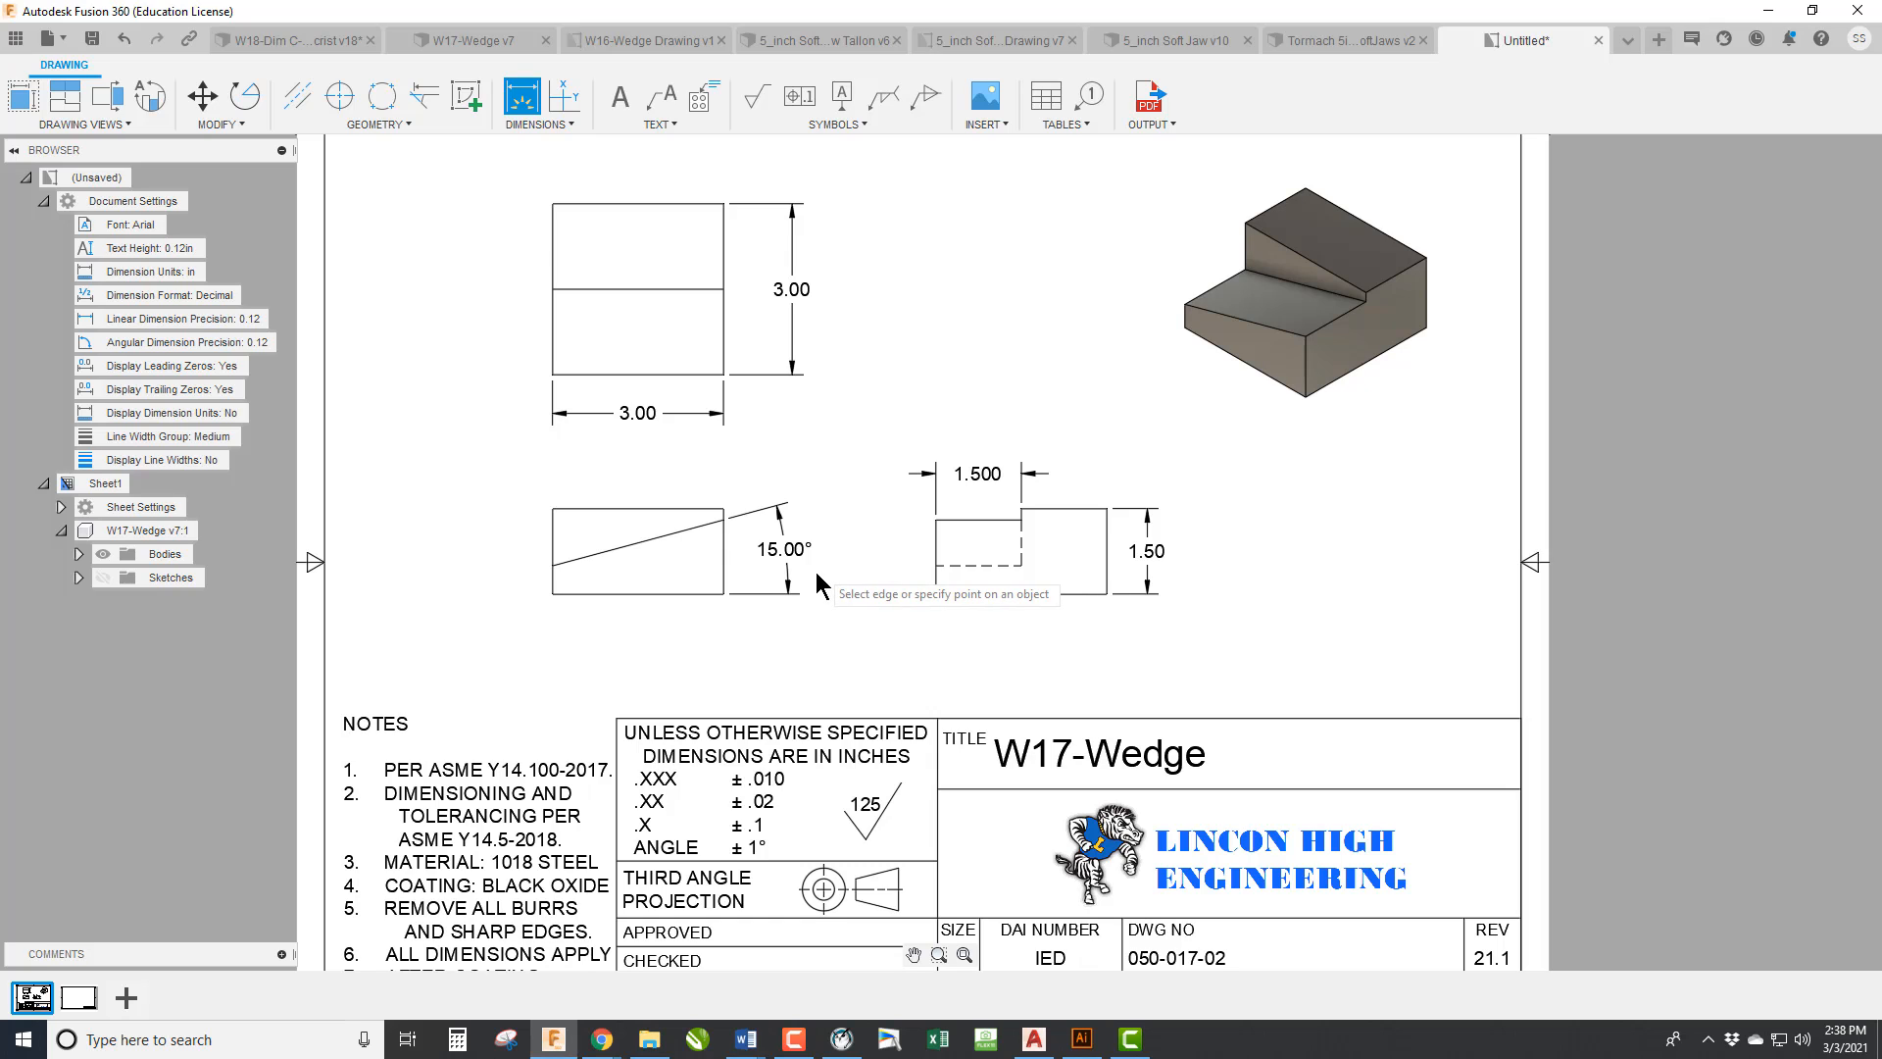
key("Escape")
Move the front view's angle dimension farther out from the view, toward the side view.
left_click(792, 547)
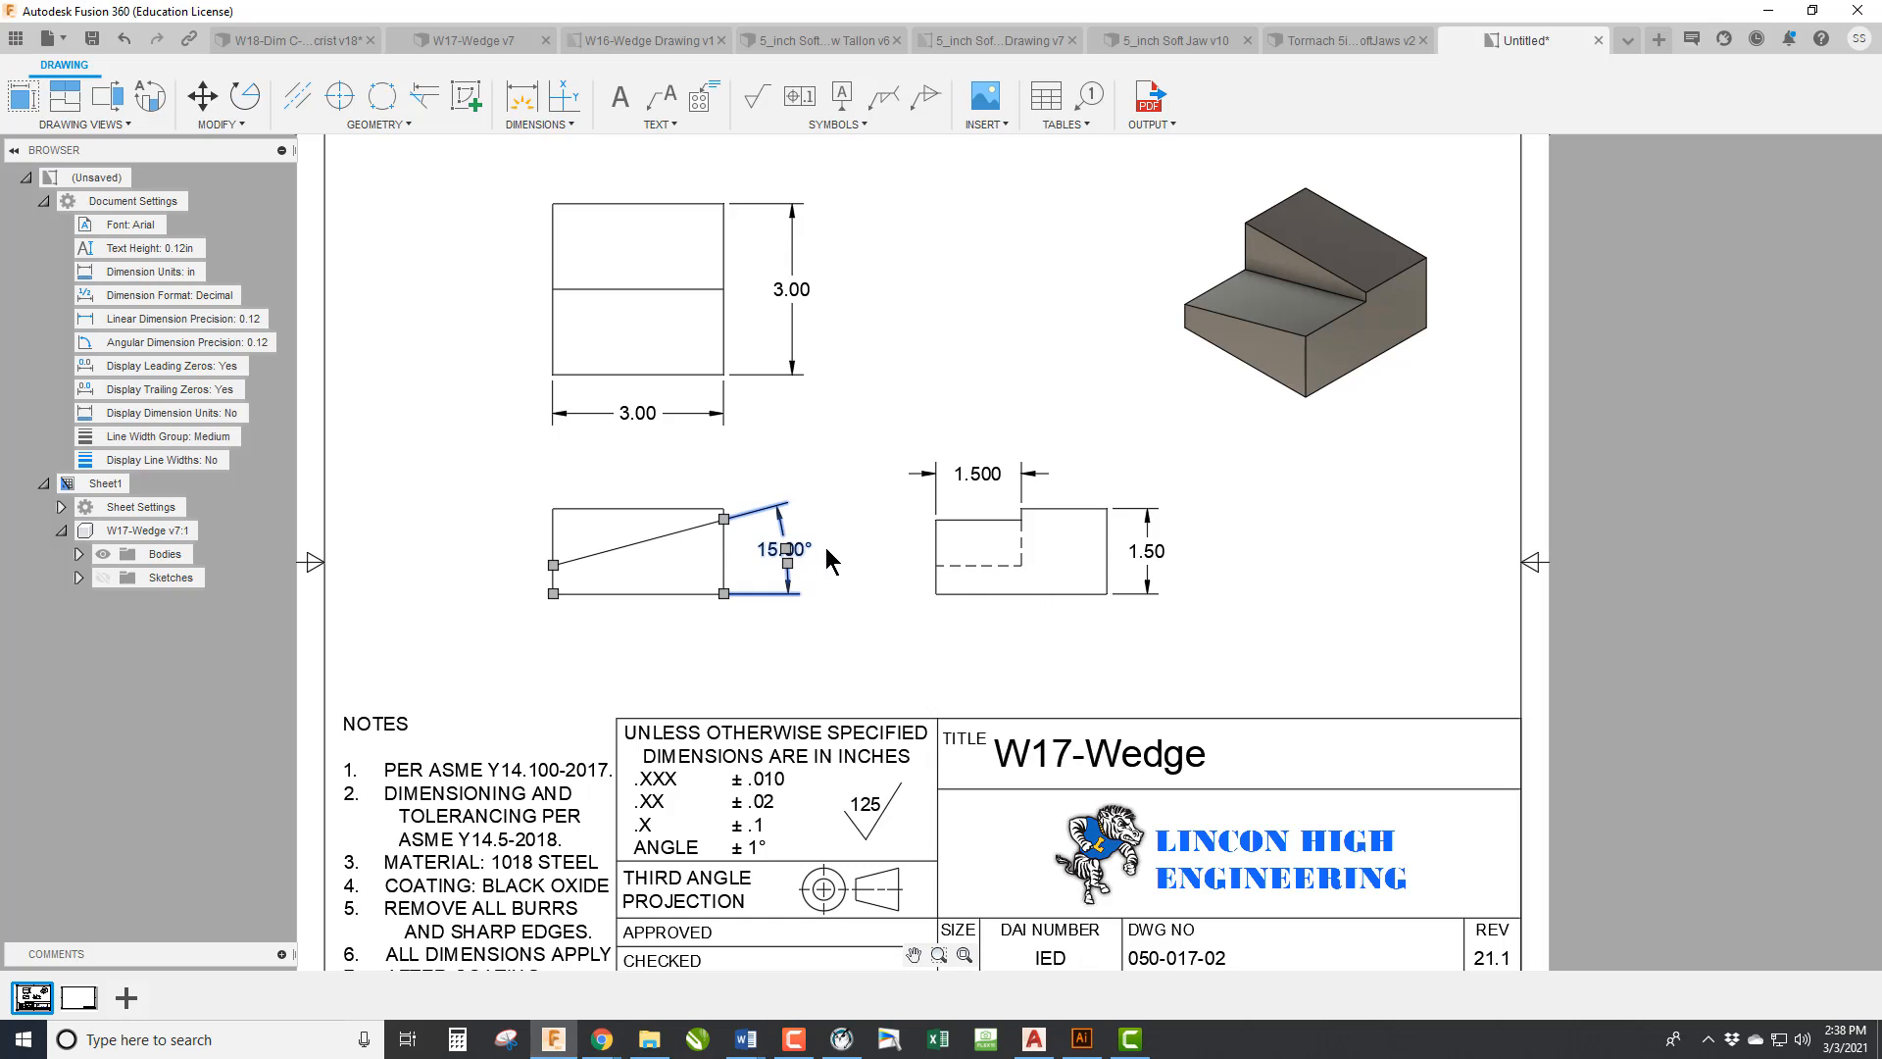
left_click_drag(792, 555, 871, 538)
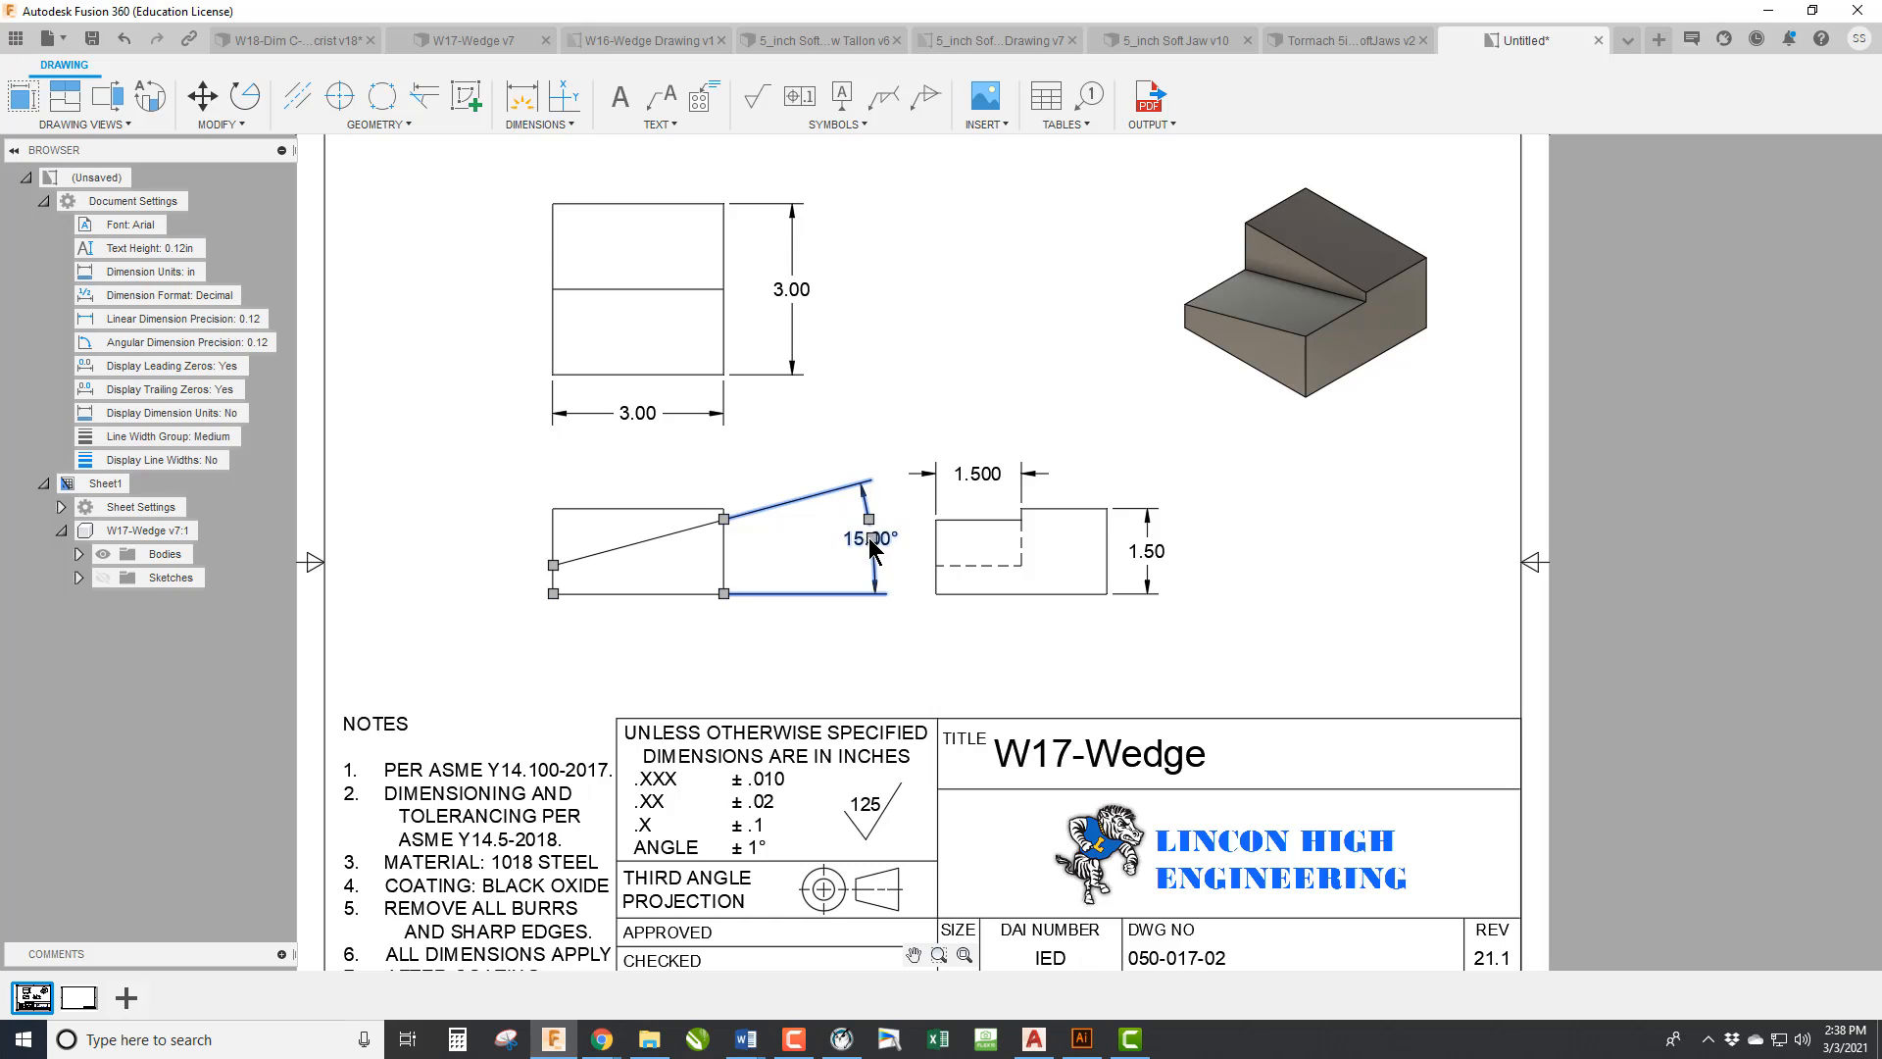
left_click(749, 503)
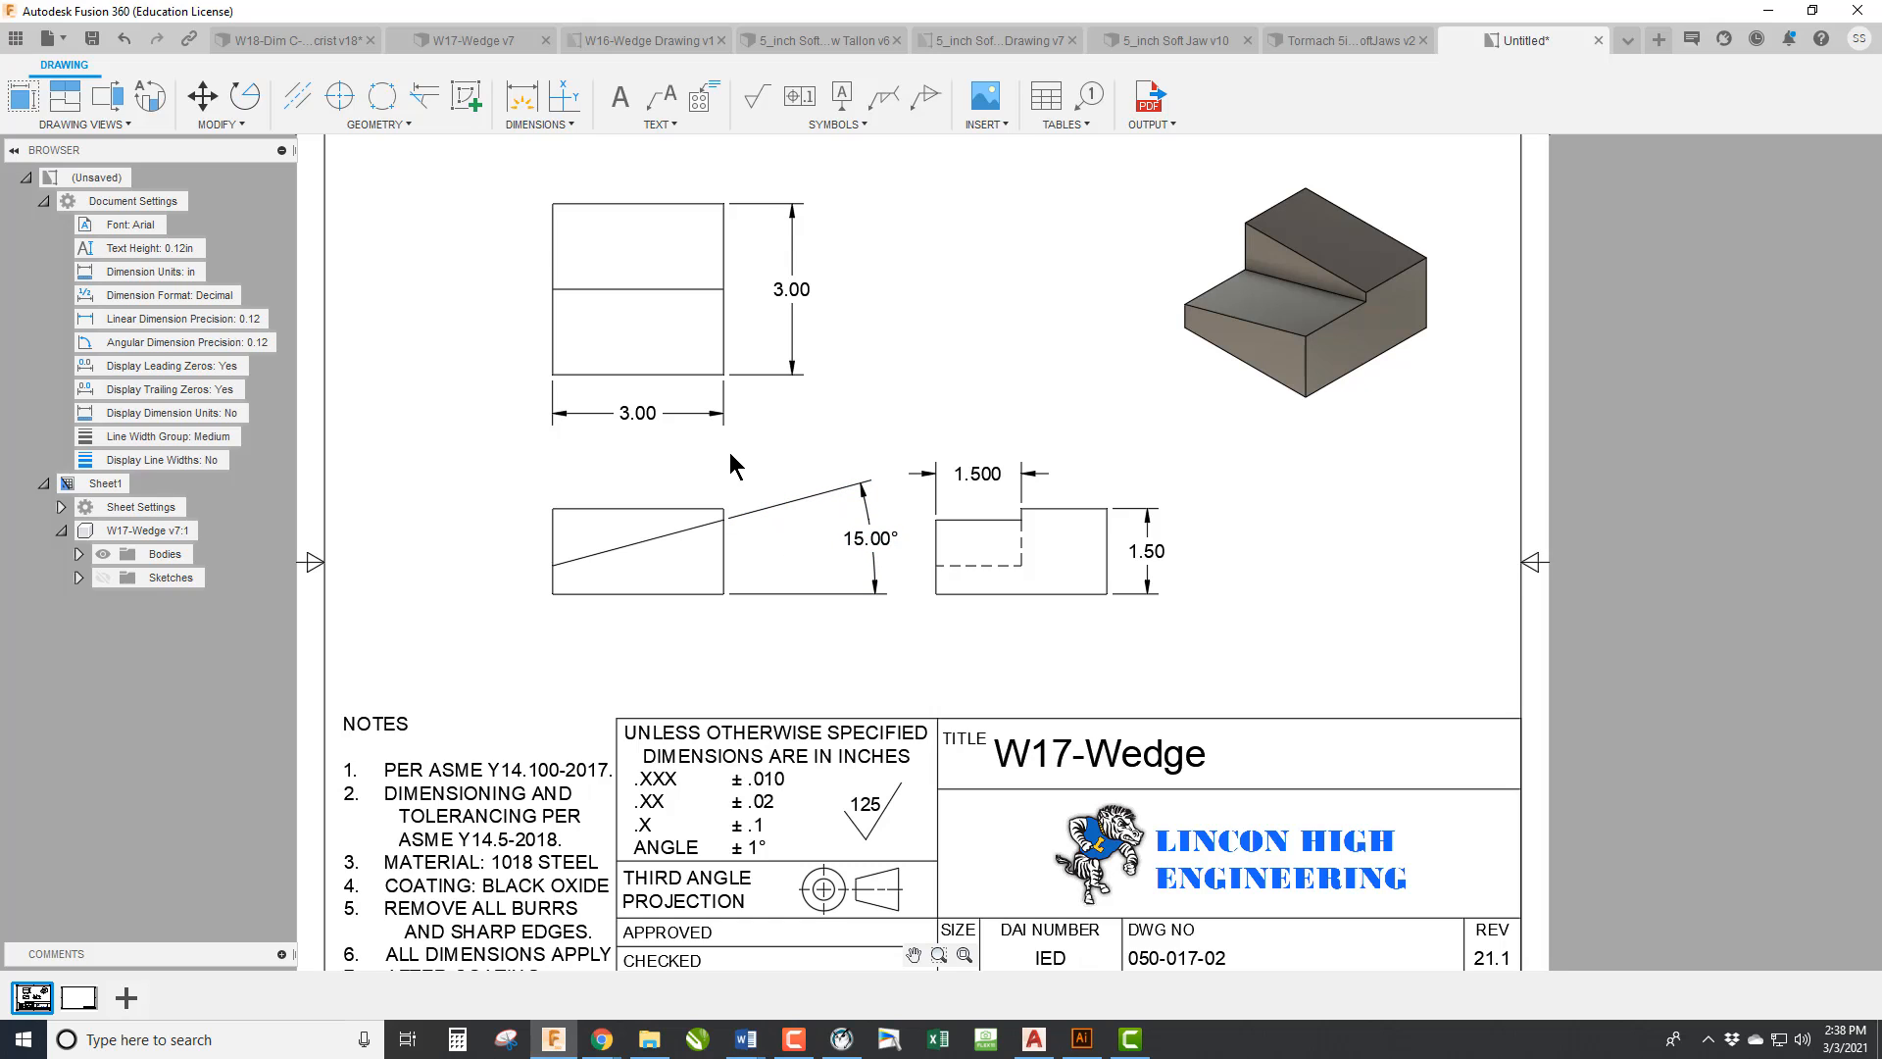
Dimension the front view's height from the bottom edge to the slope's higher end, placing it inside the angle dimension.
left_click(521, 95)
left_click(684, 592)
left_click(724, 519)
left_click(767, 560)
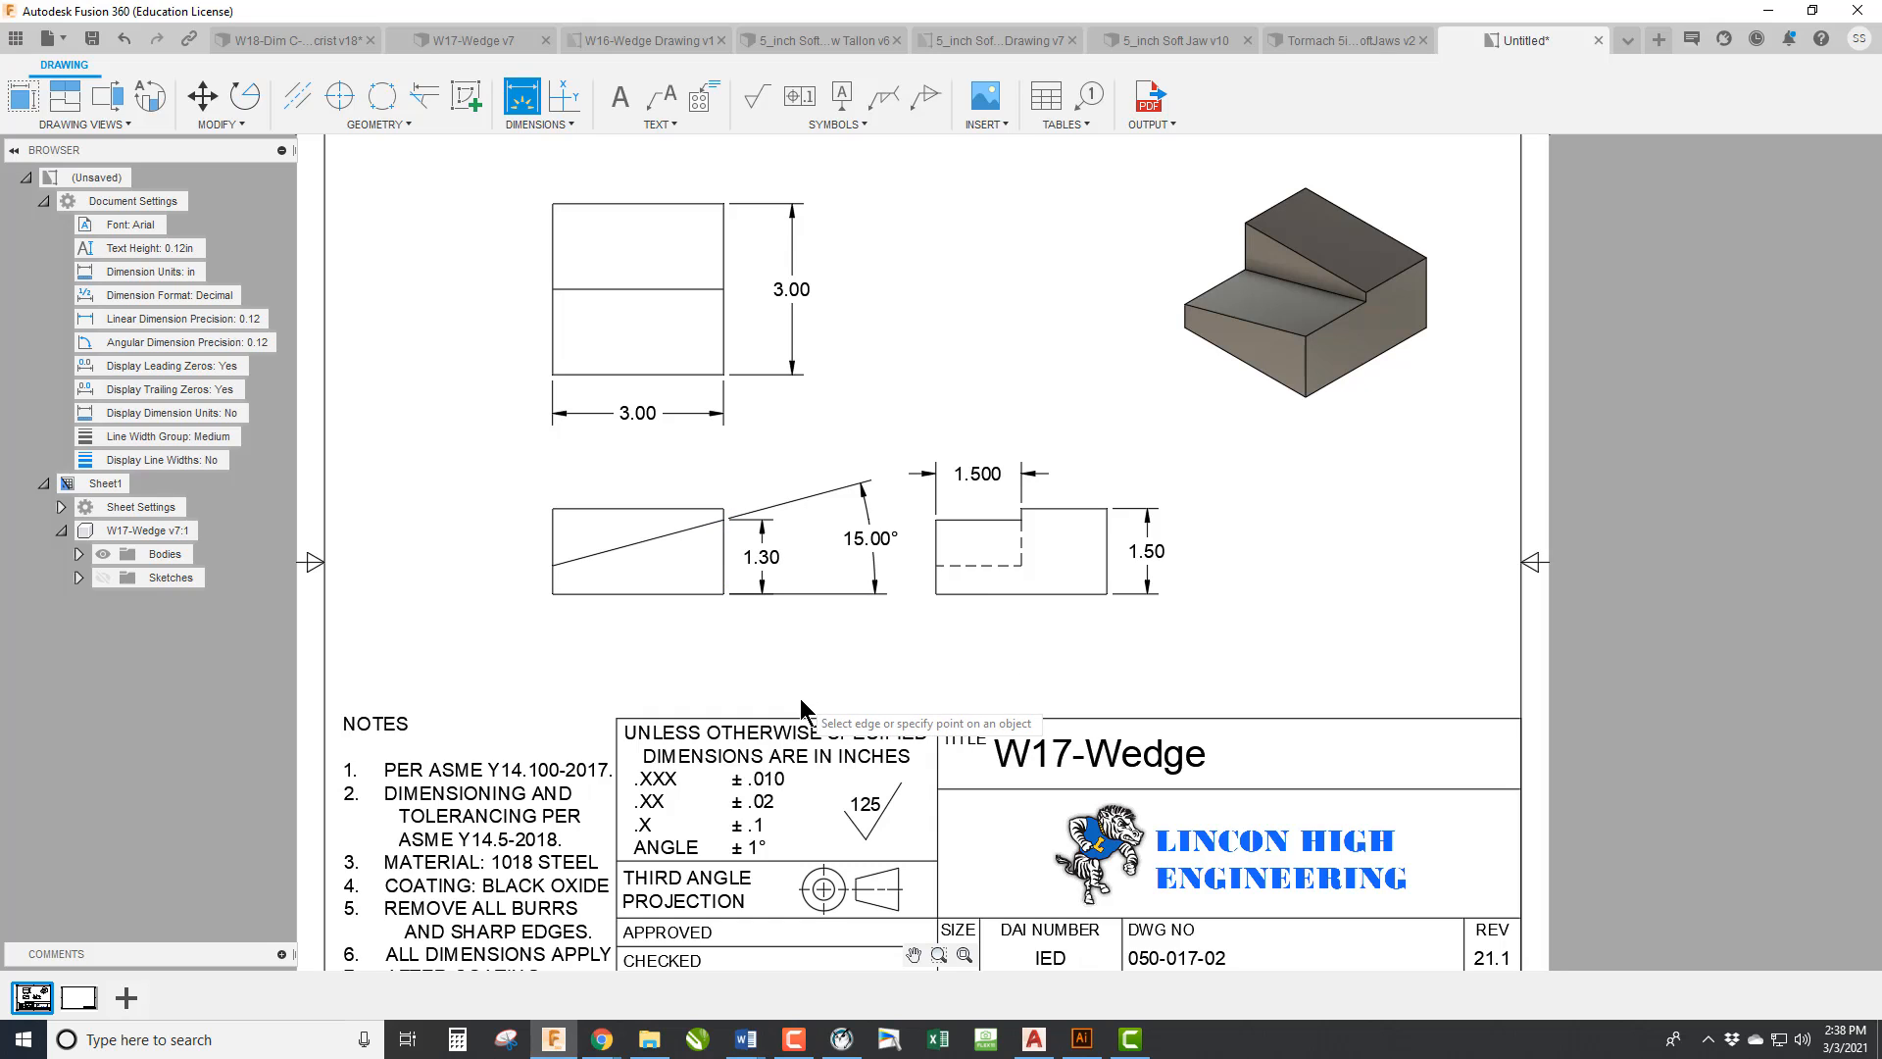
Dimension the front view's height from the bottom edge to the slope's lower end, placing it outside the view.
left_click(584, 592)
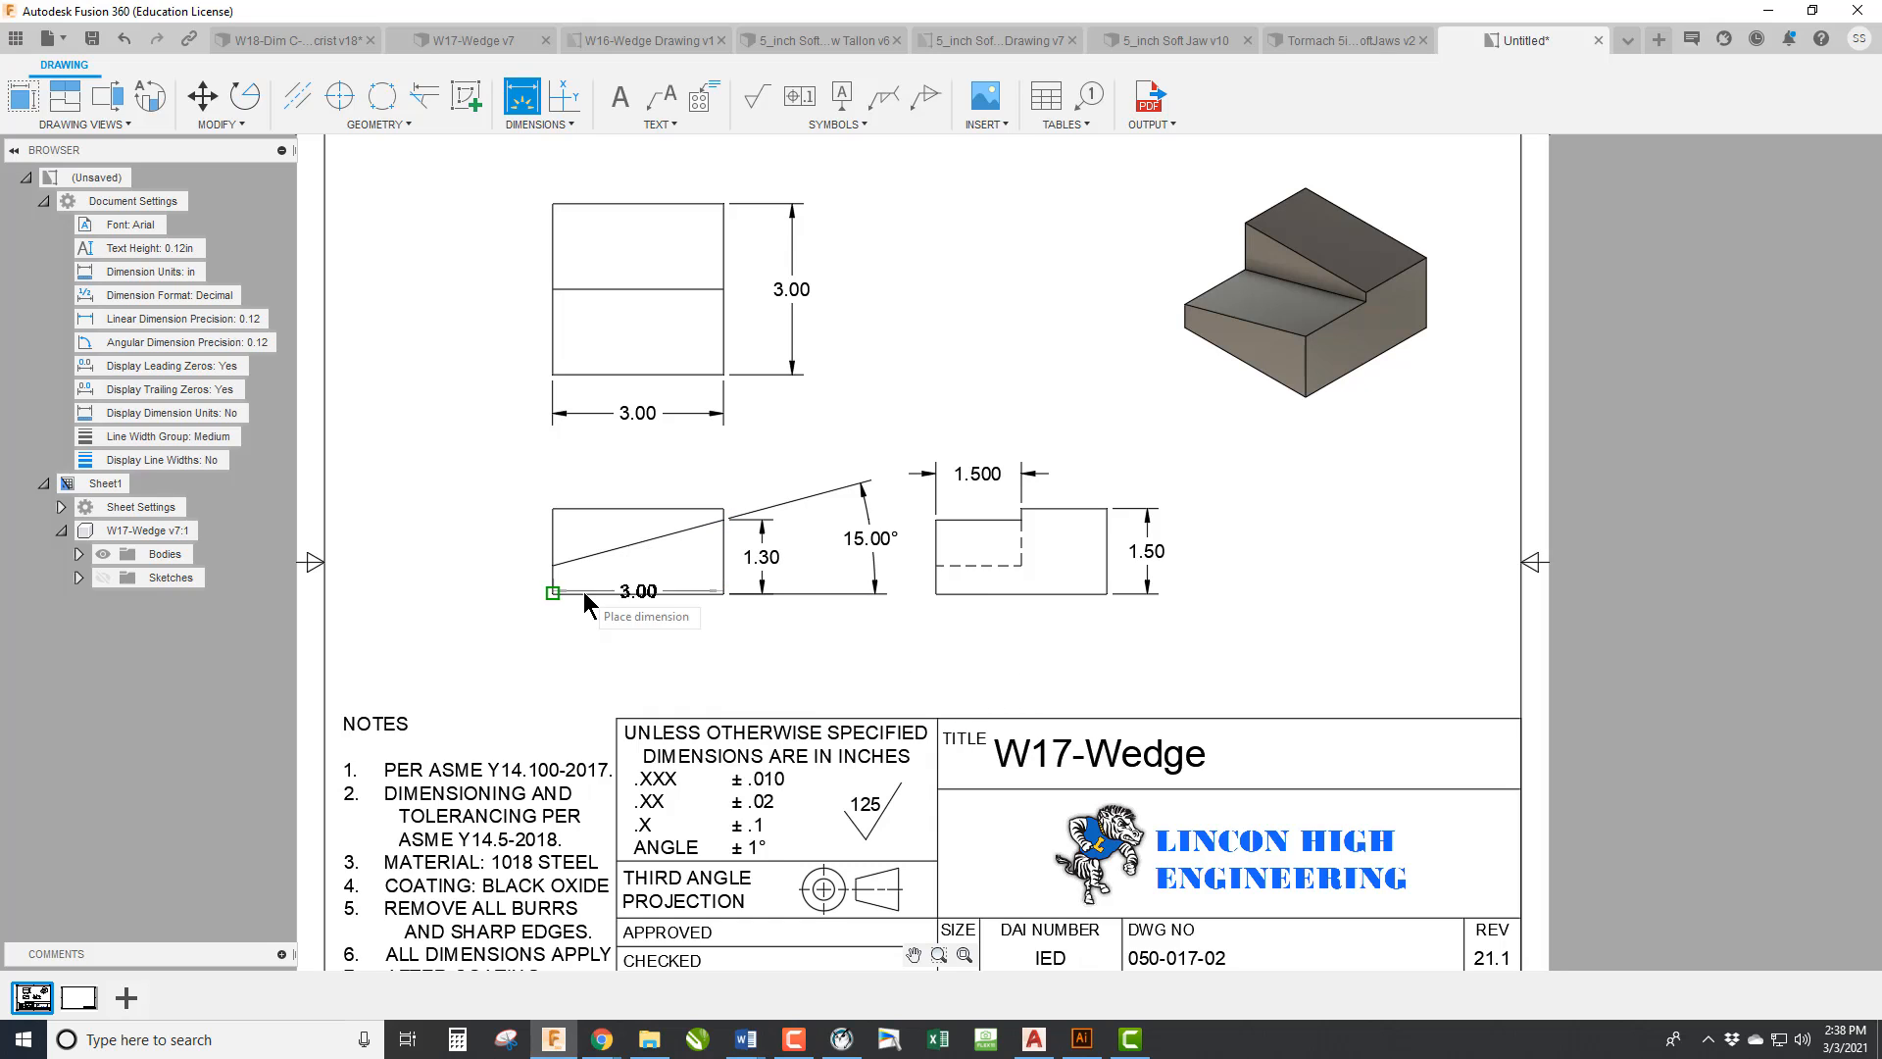
left_click(553, 564)
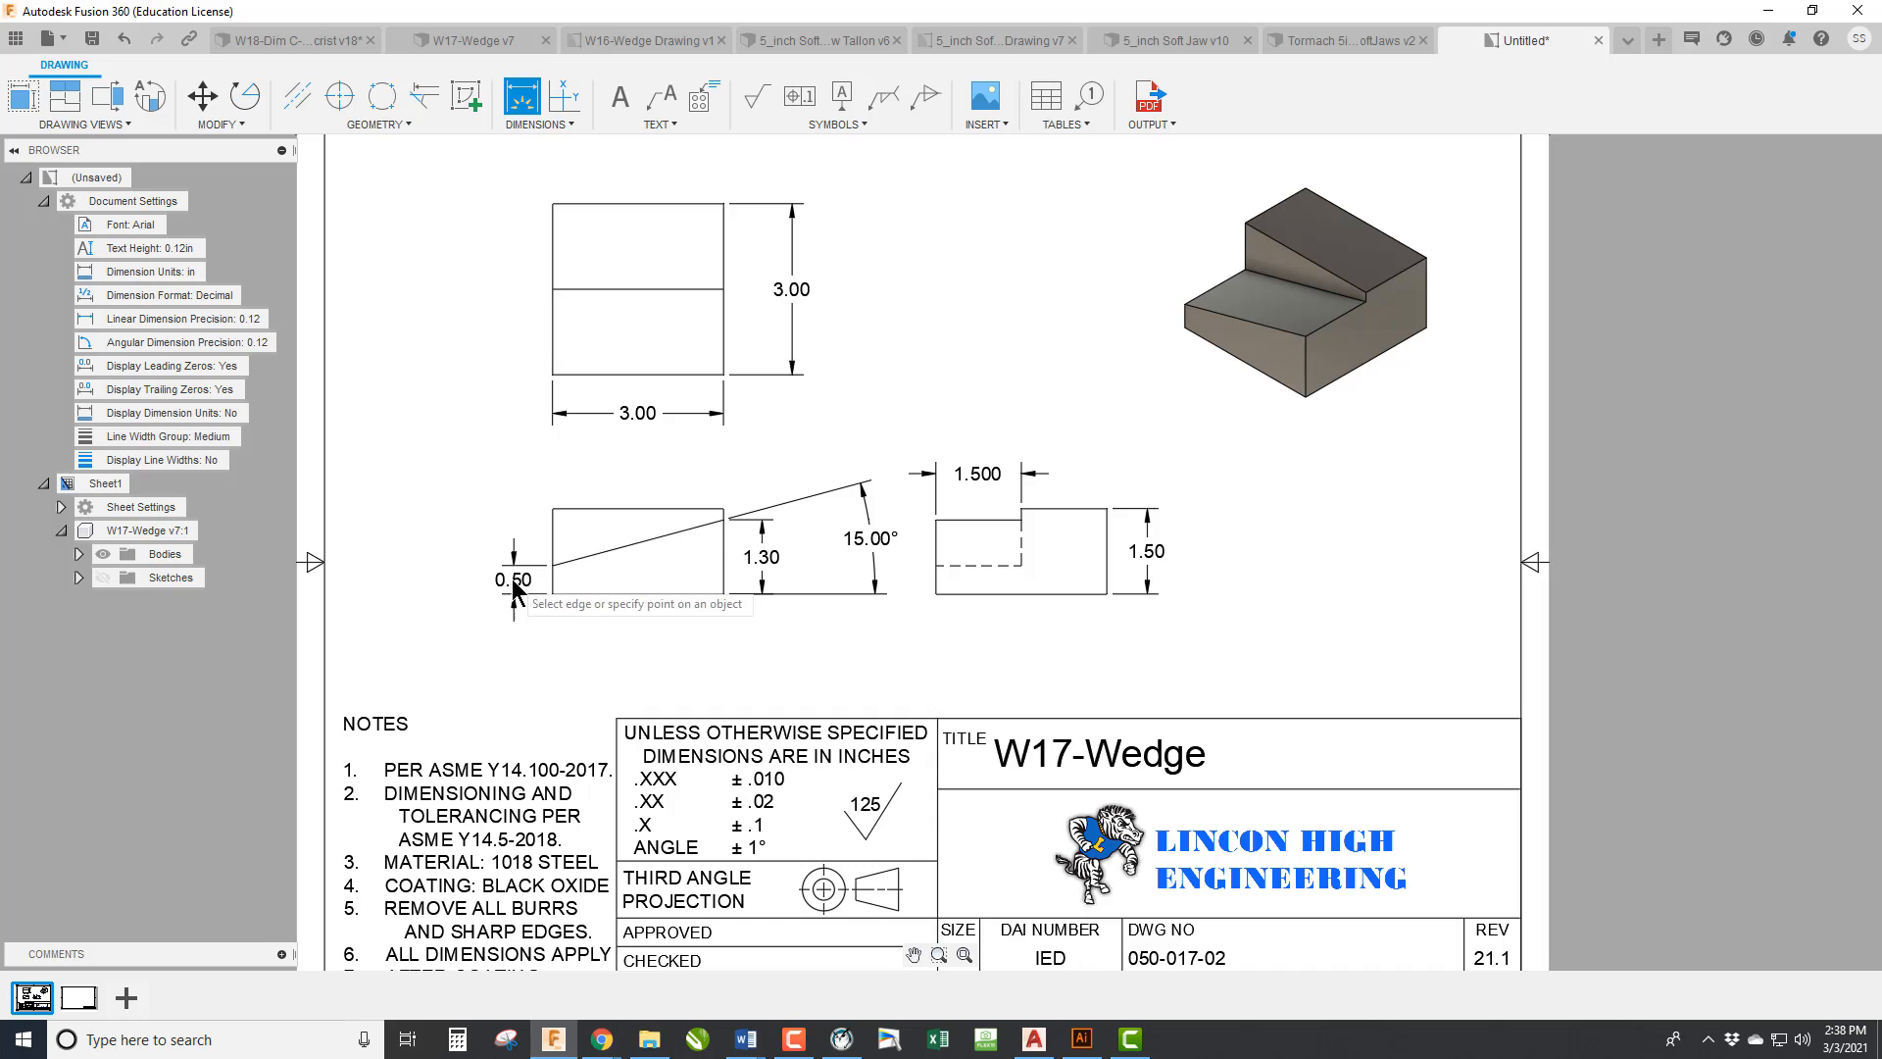
left_click(516, 582)
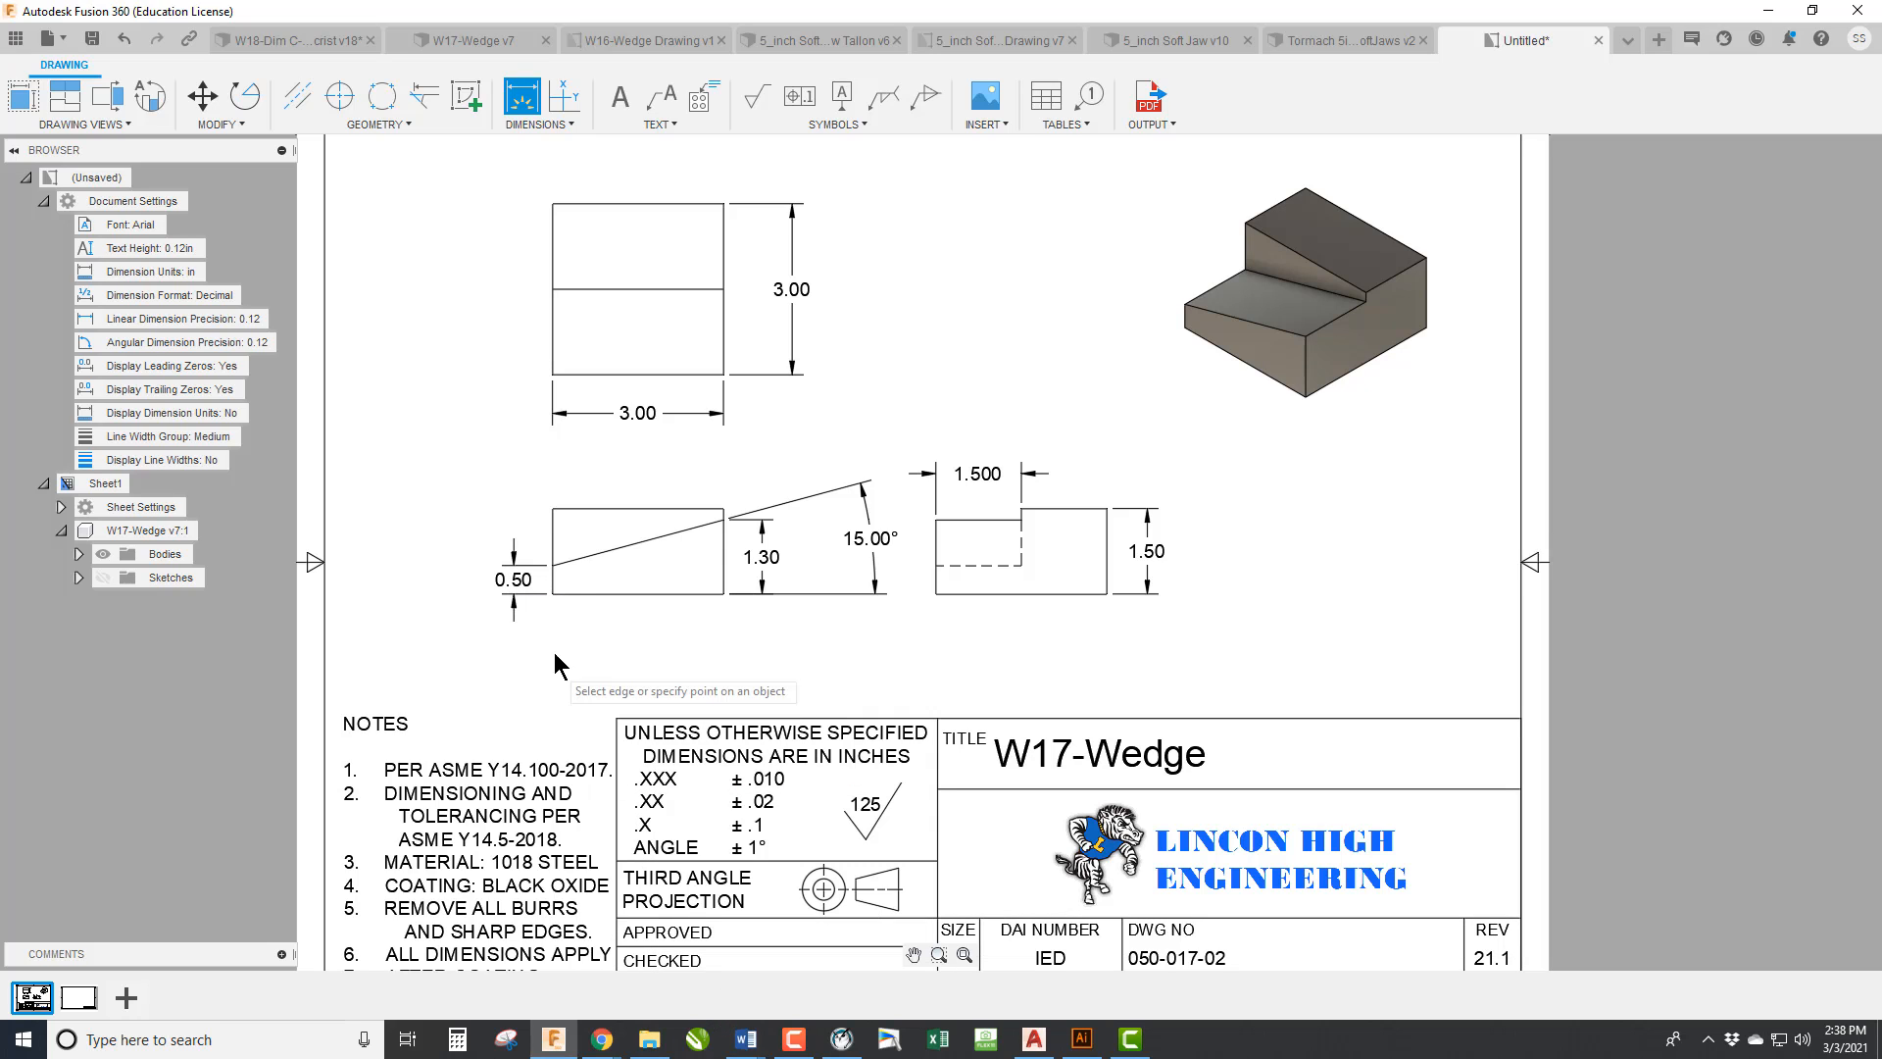
left_click(565, 564)
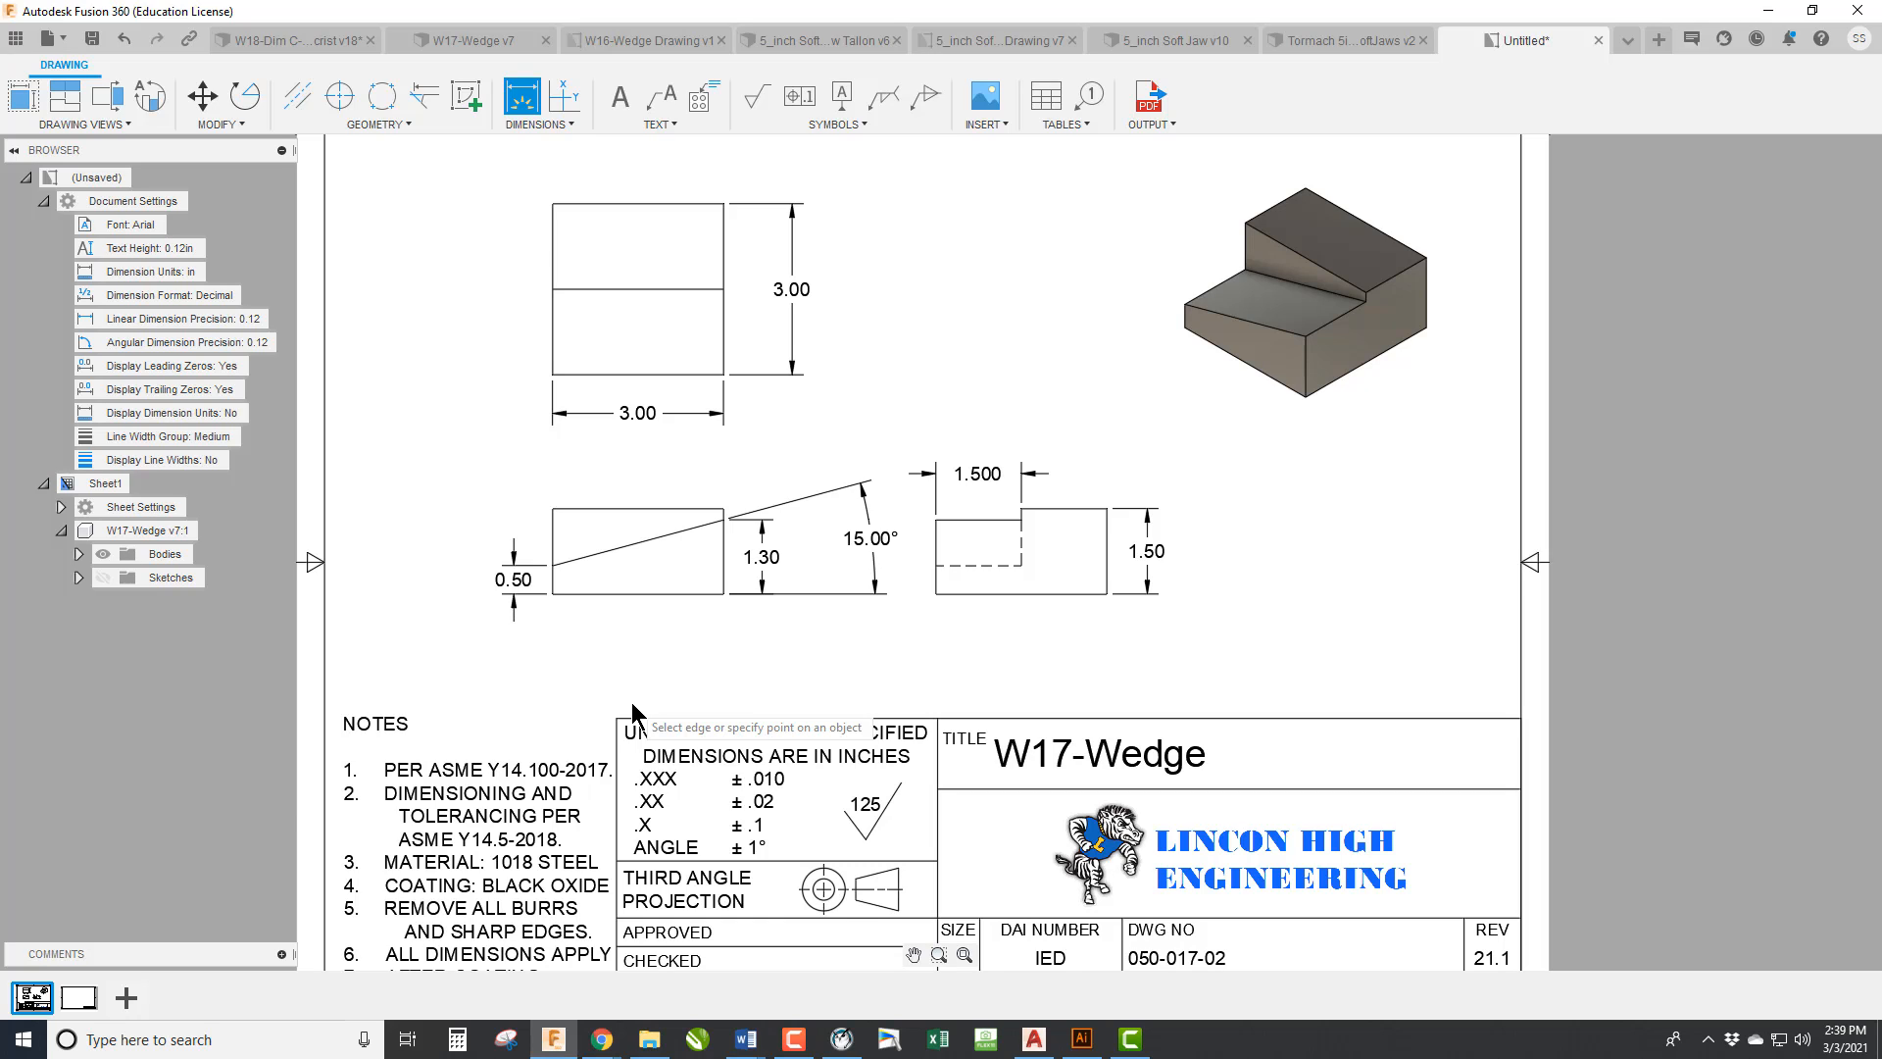
key("Escape")
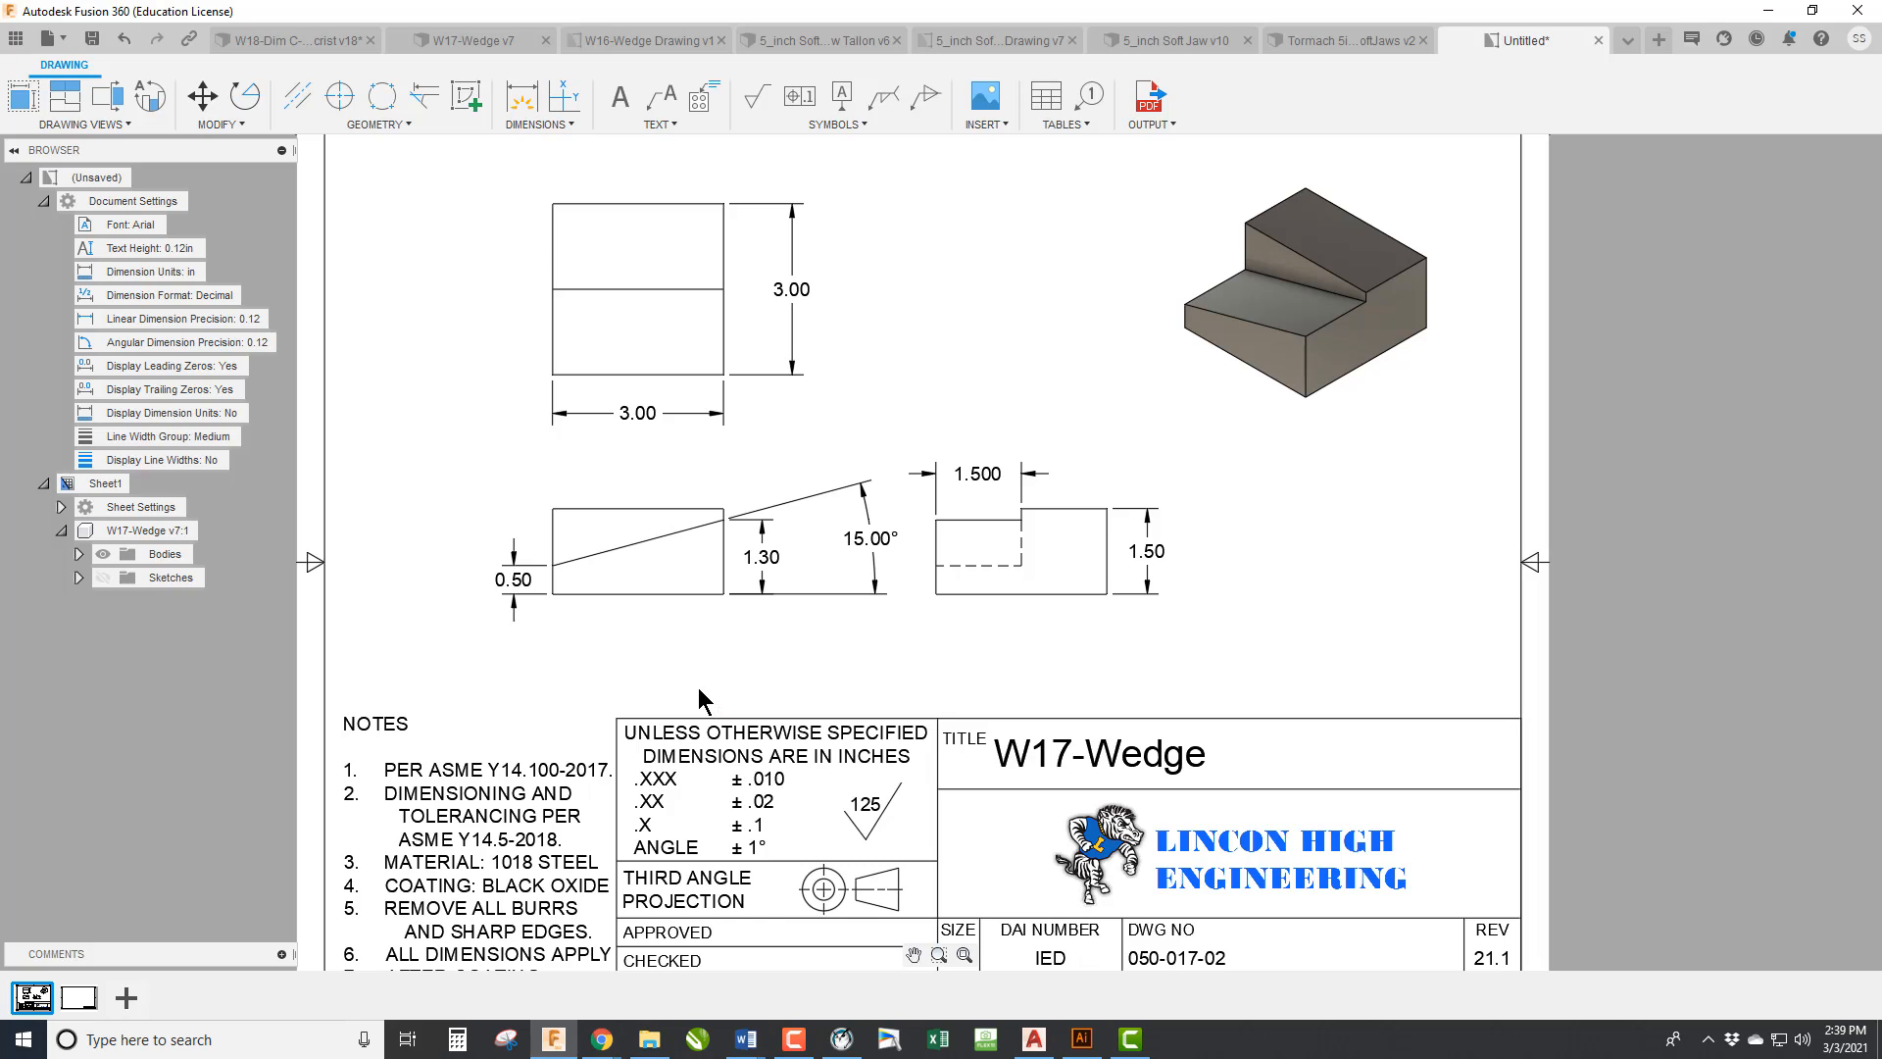
Set the primary precision of the slope's higher-end height dimension to 0.12345678, and delete that dimension.
double_click(763, 558)
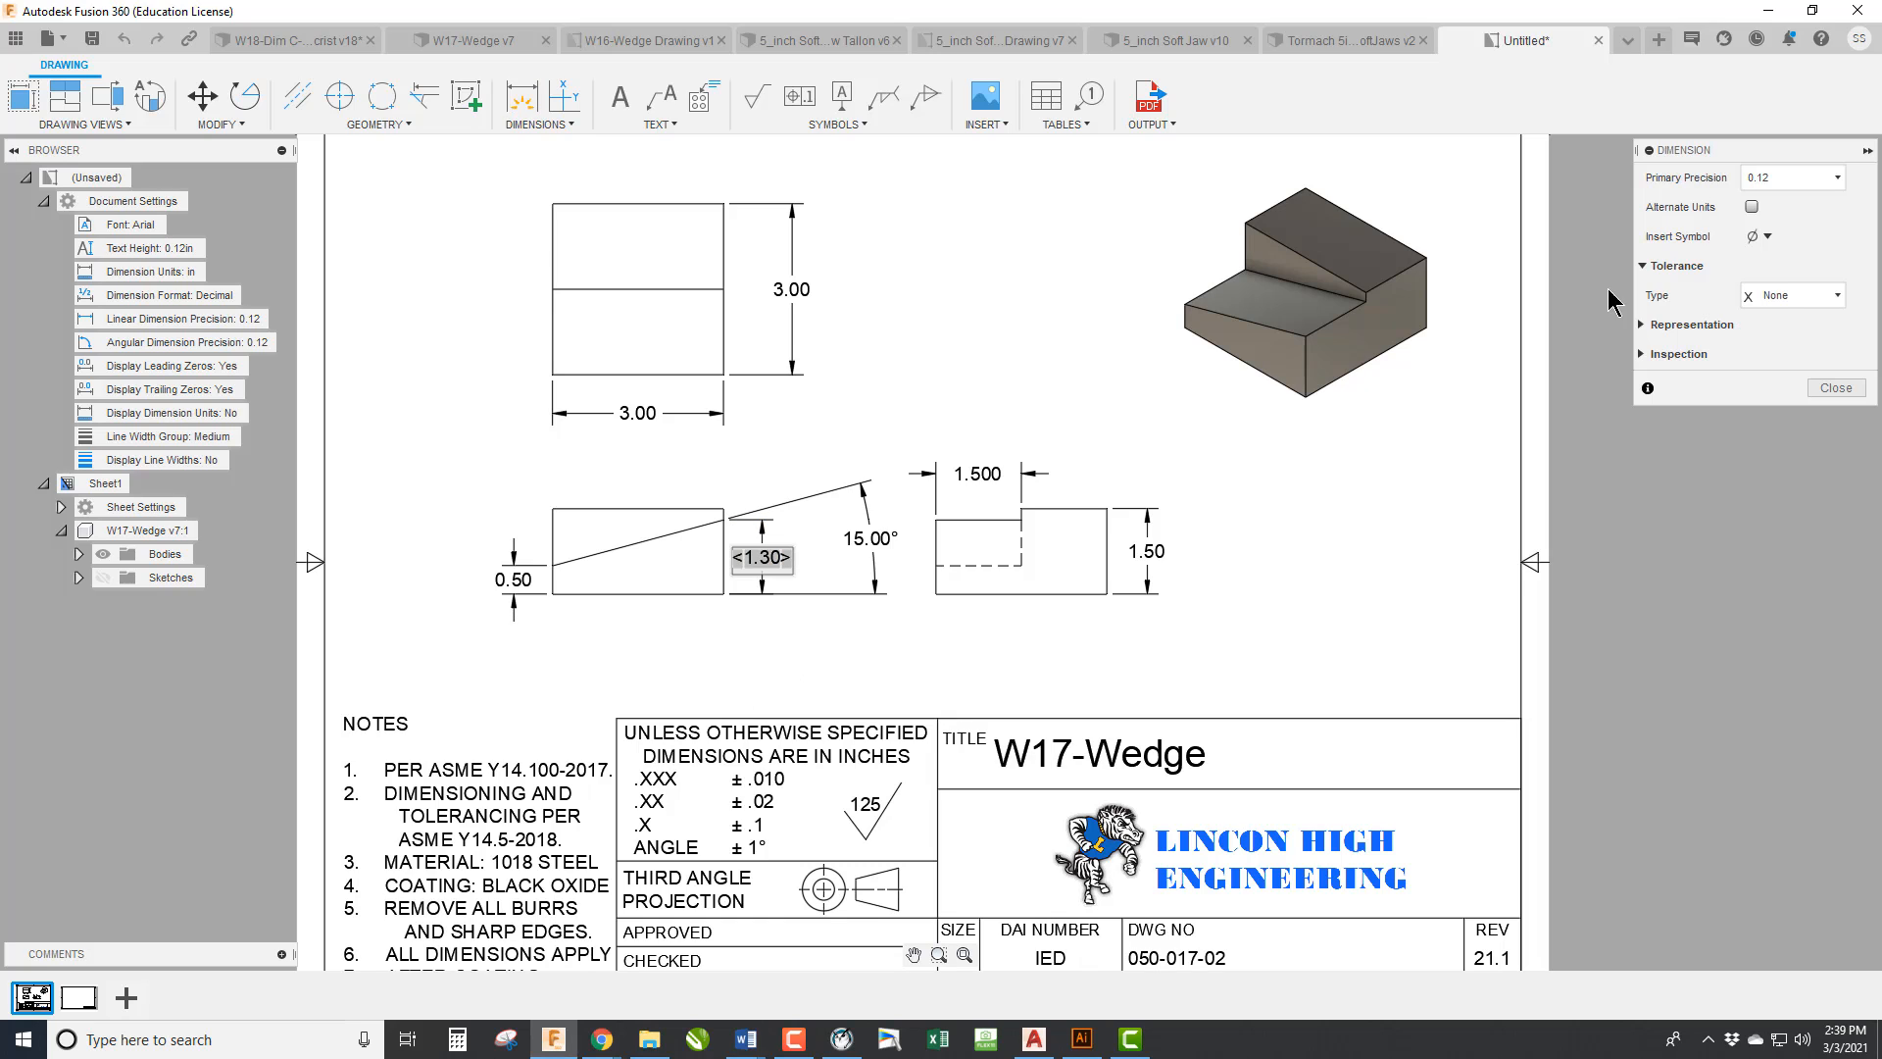
left_click(1760, 181)
left_click(1803, 377)
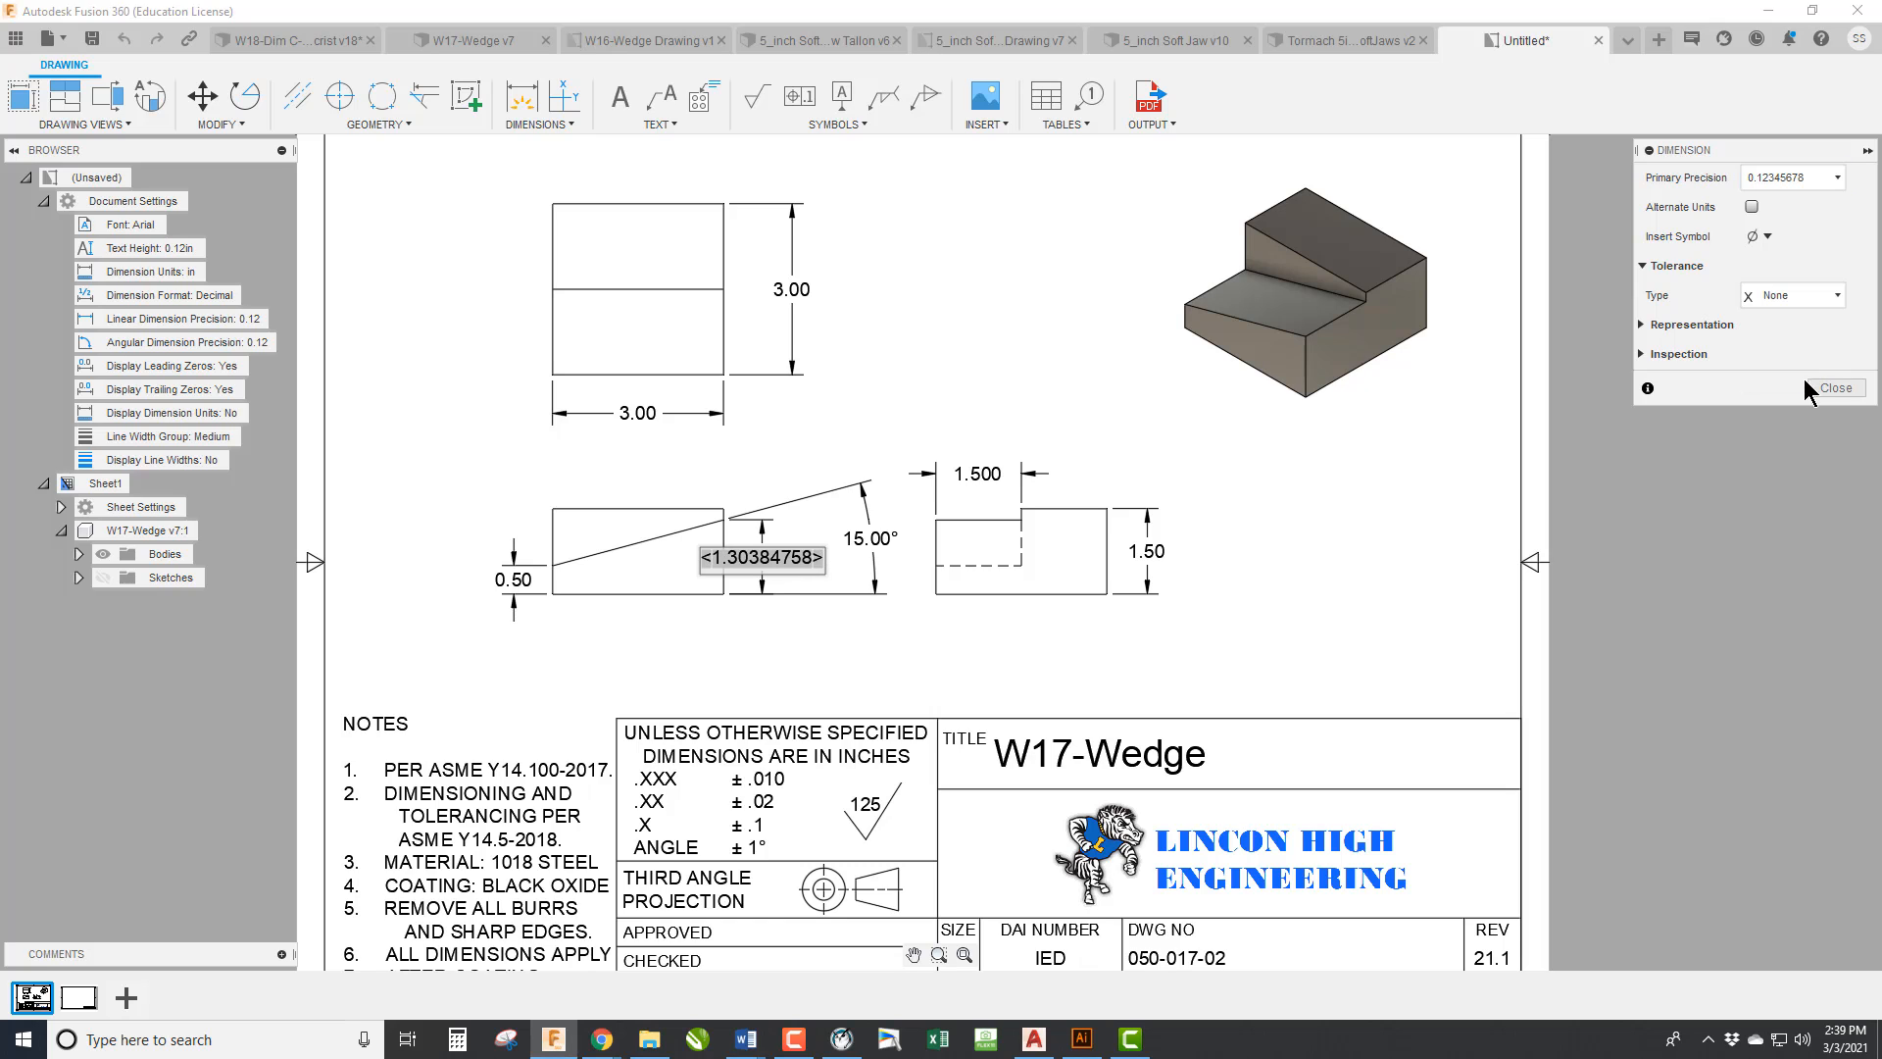
left_click(762, 679)
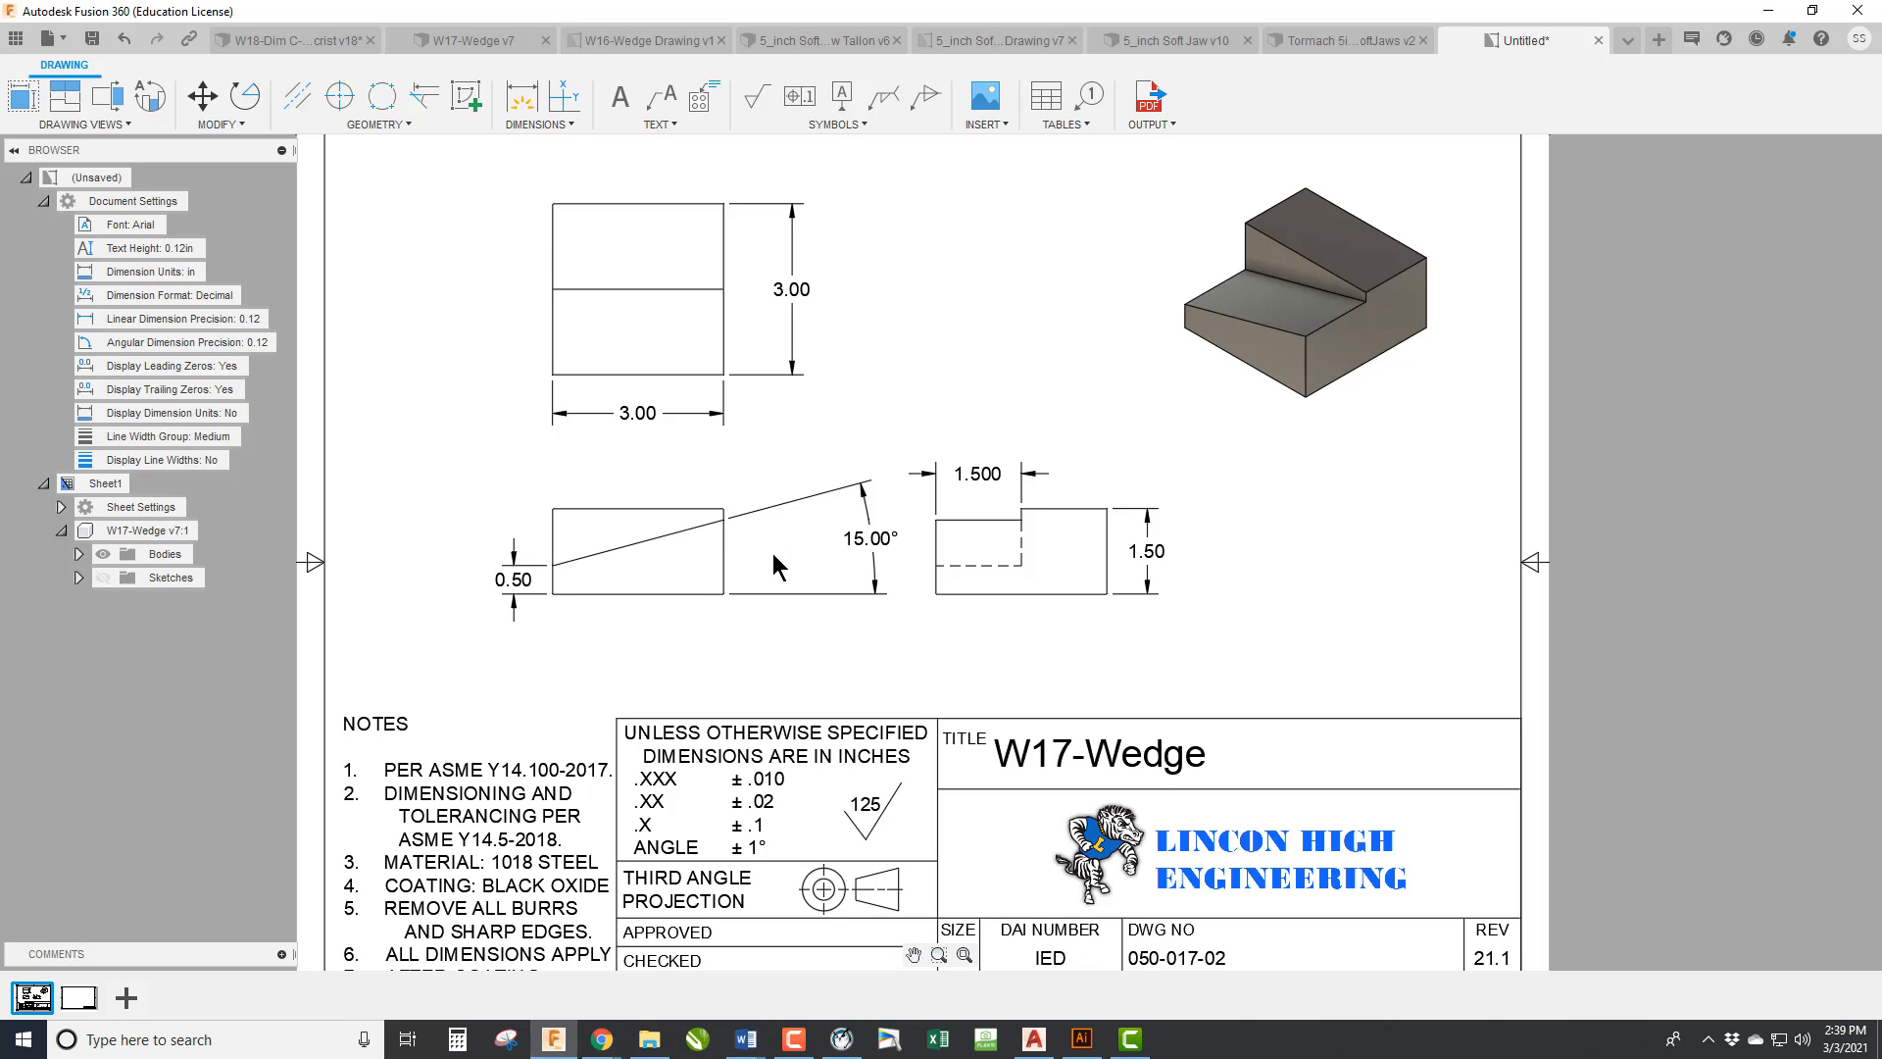
Move the angle dimension back closer to the front view.
left_click(876, 537)
left_click(872, 538)
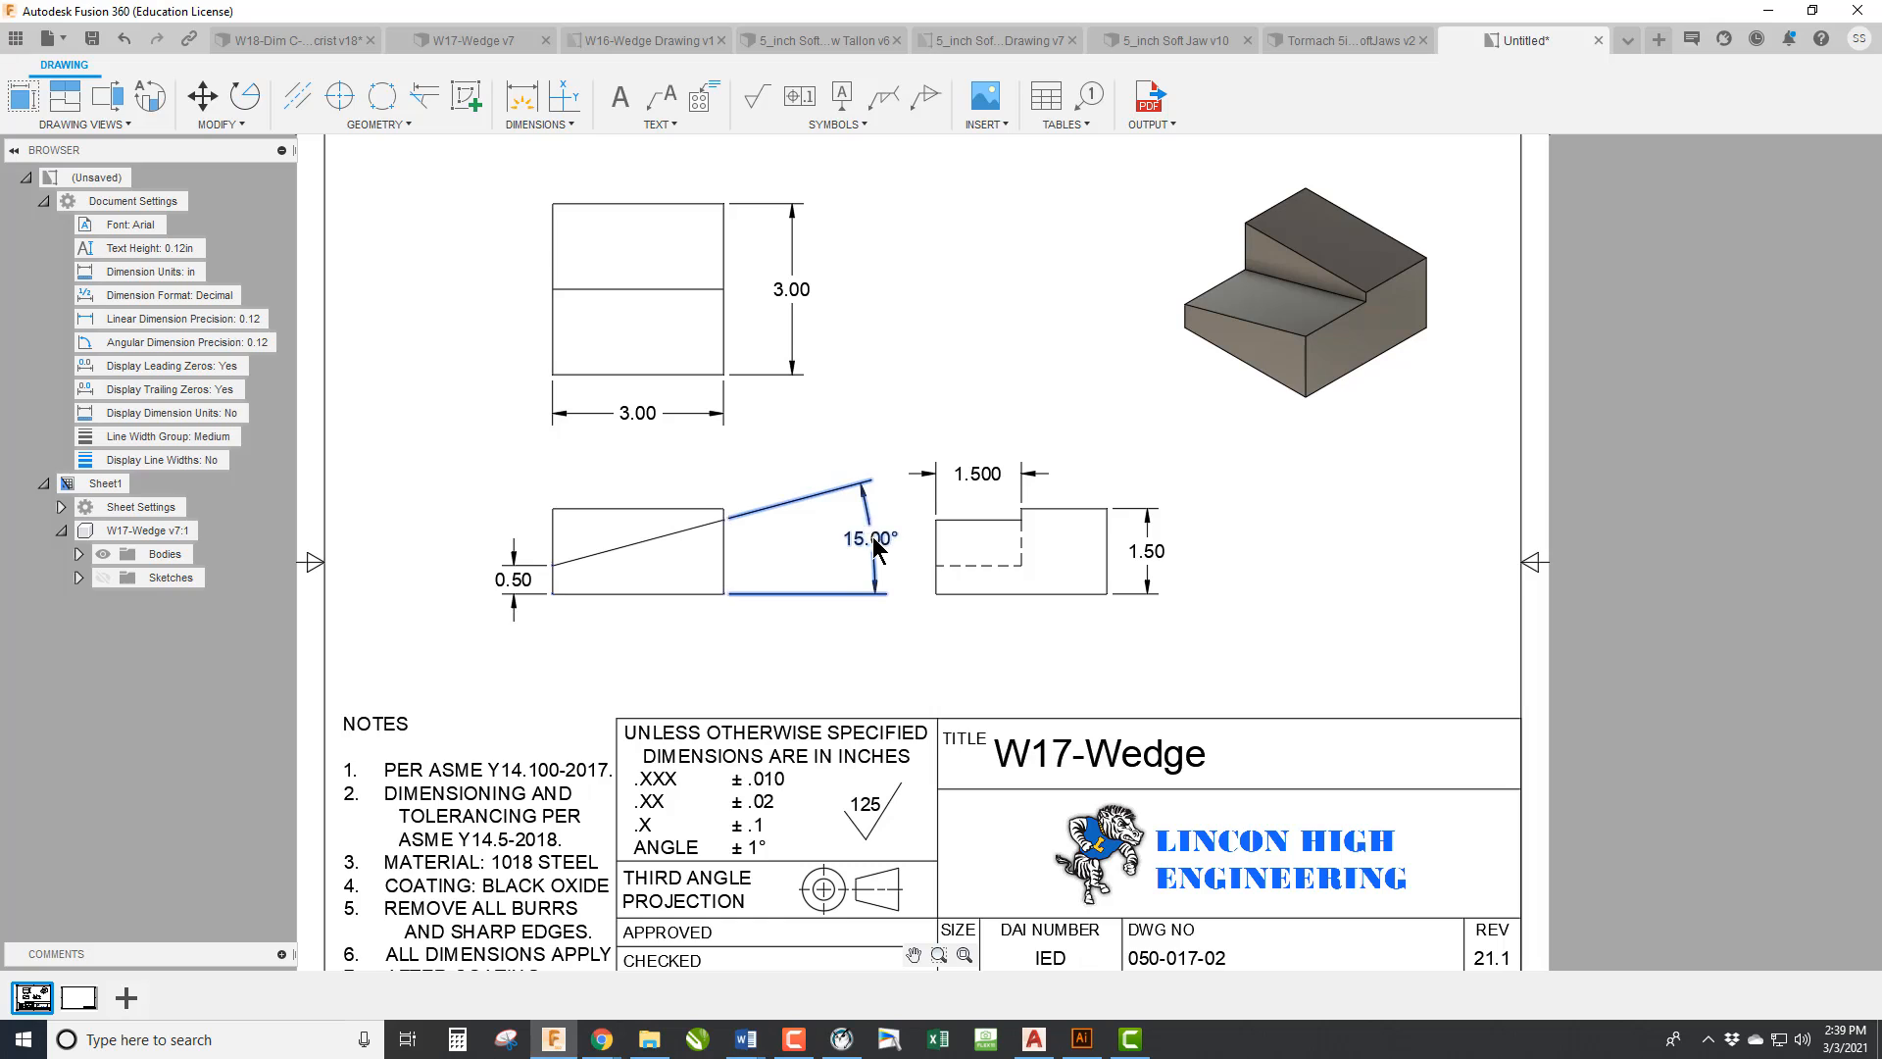
left_click(794, 545)
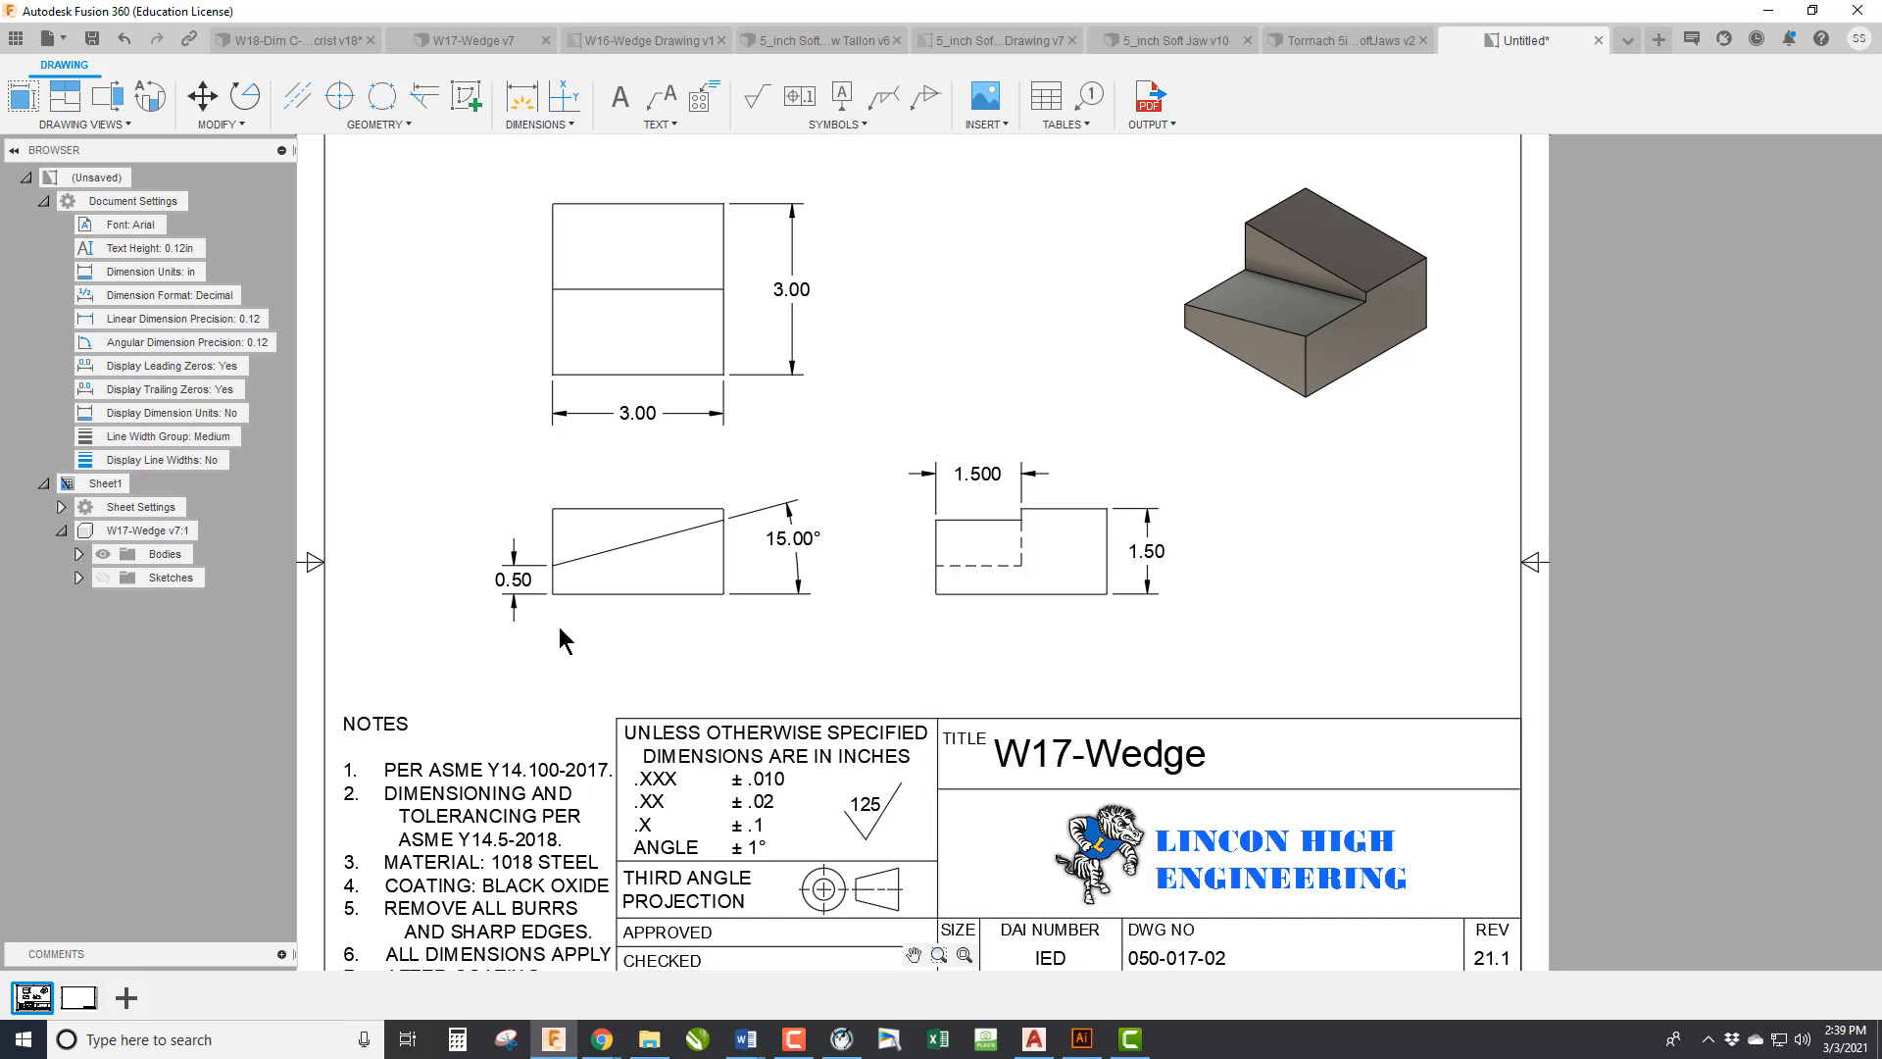
Give the slope's lower-end height dimension a symmetrical tolerance of 0.001.
double_click(516, 581)
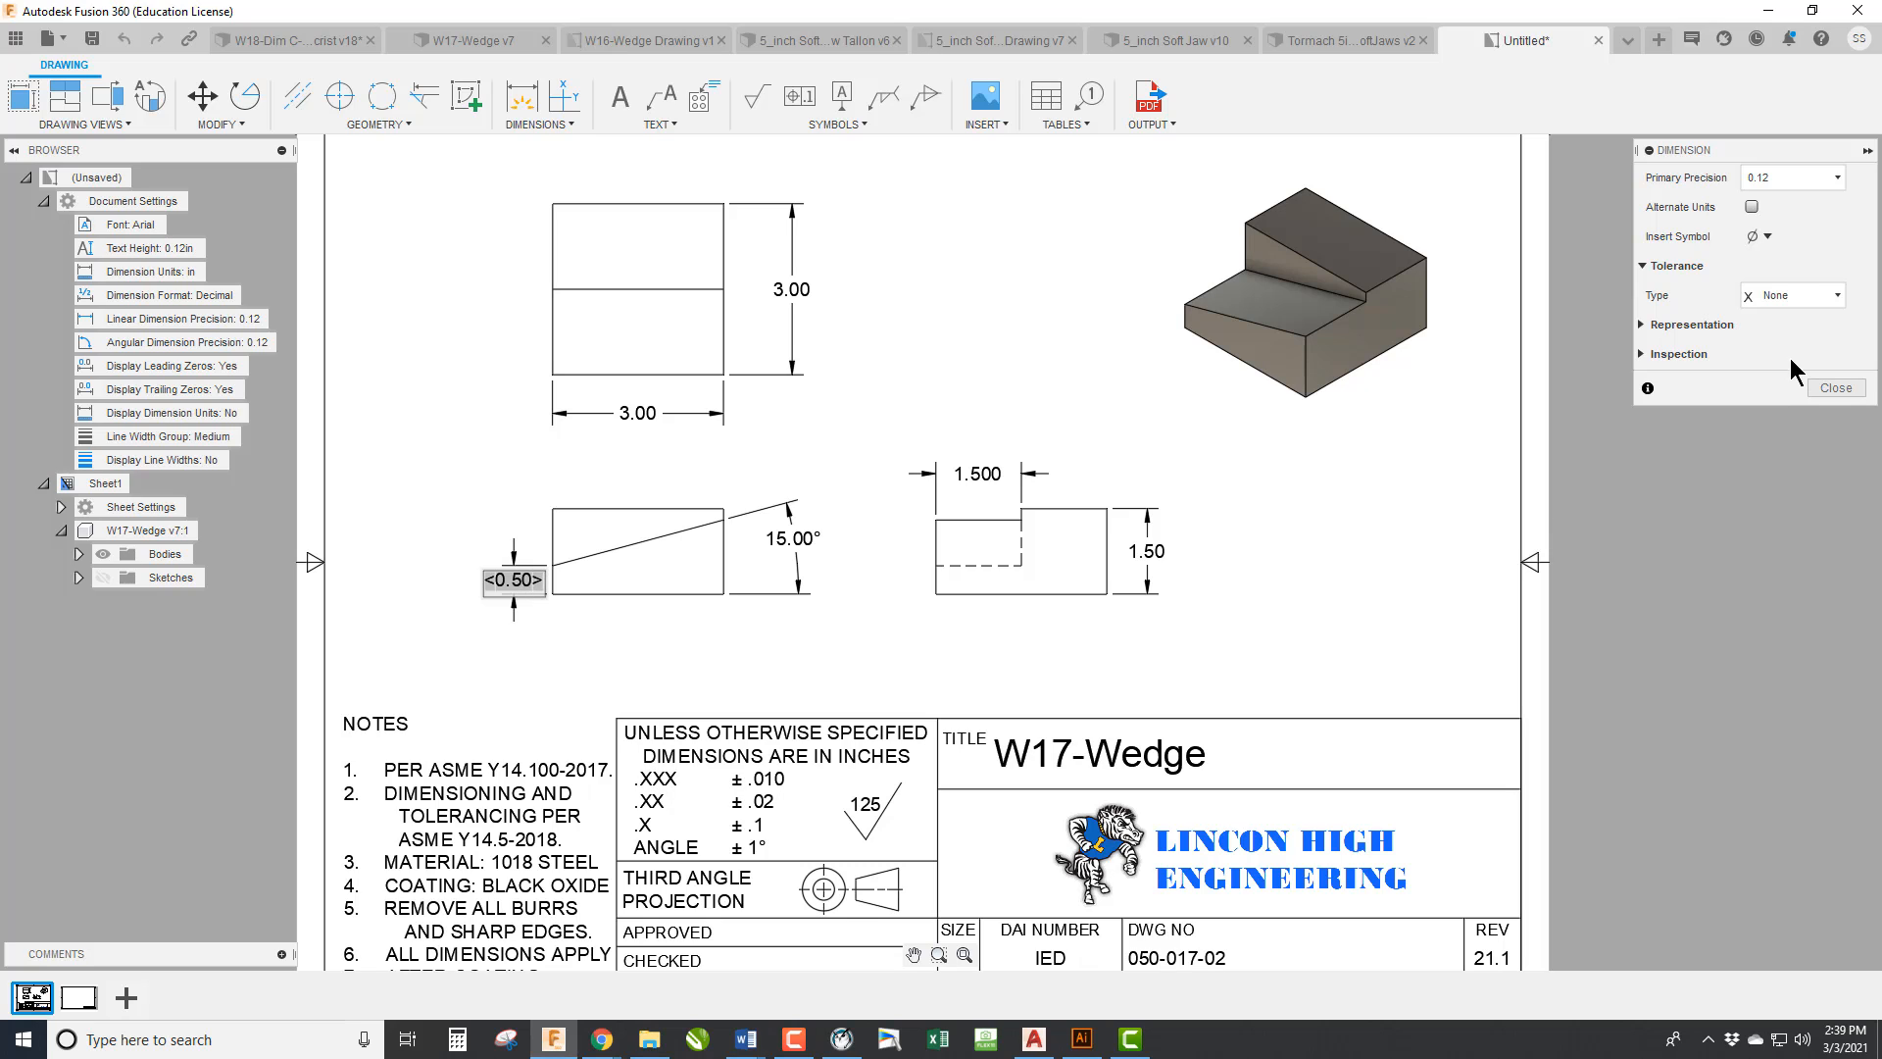
left_click(1809, 295)
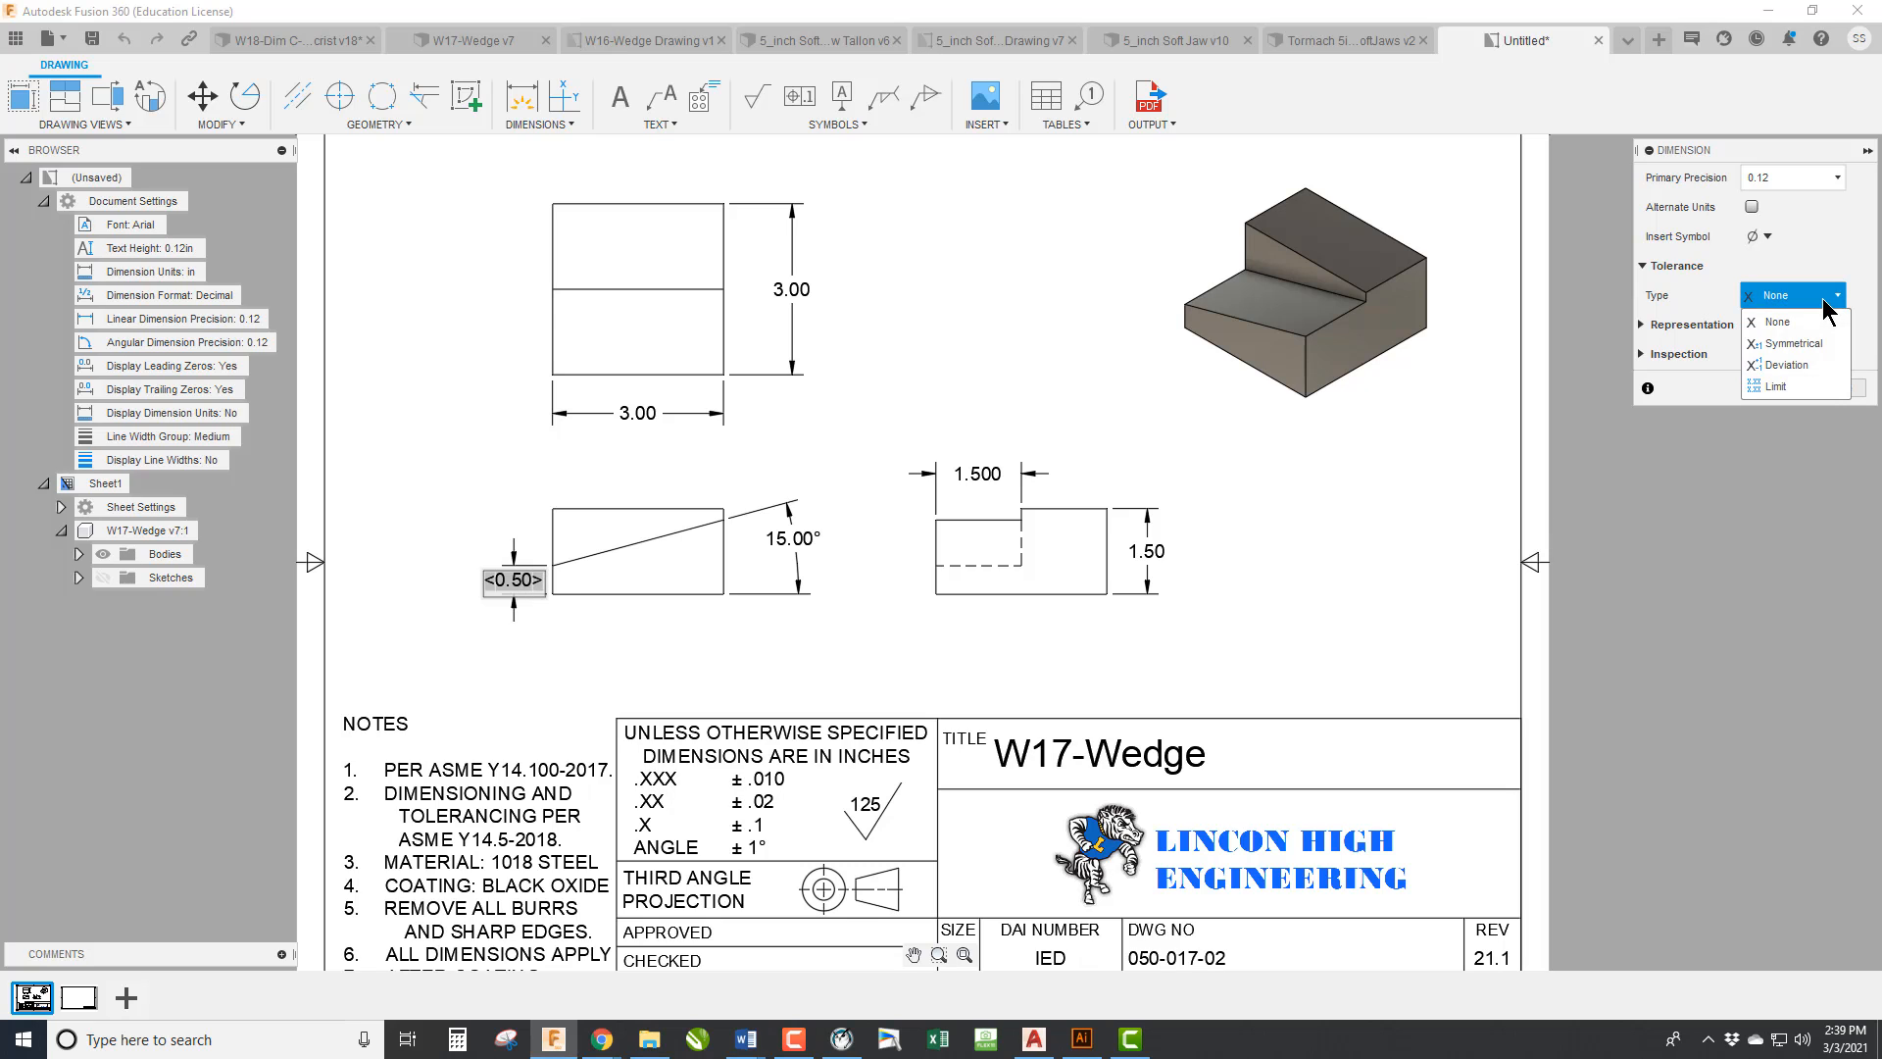
left_click(1803, 344)
left_click(1771, 324)
key("BackSpace")
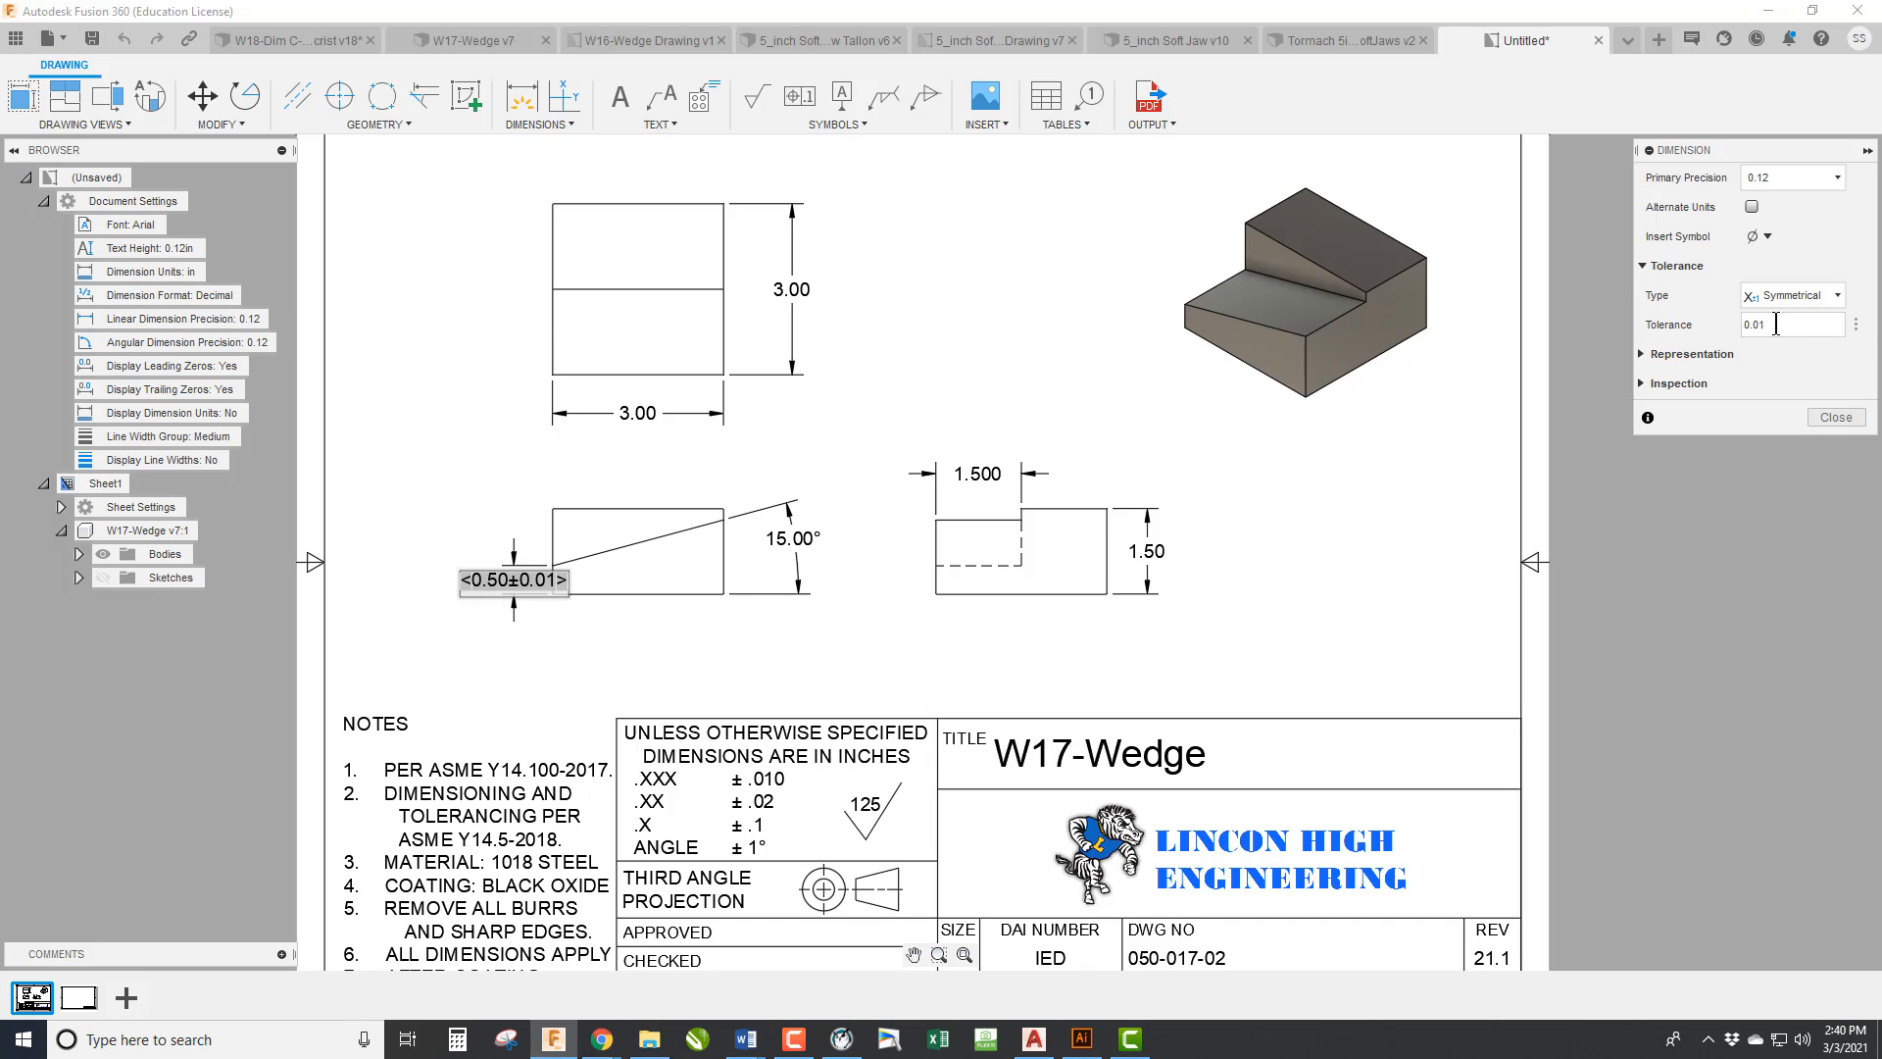
type("01")
left_click(1830, 421)
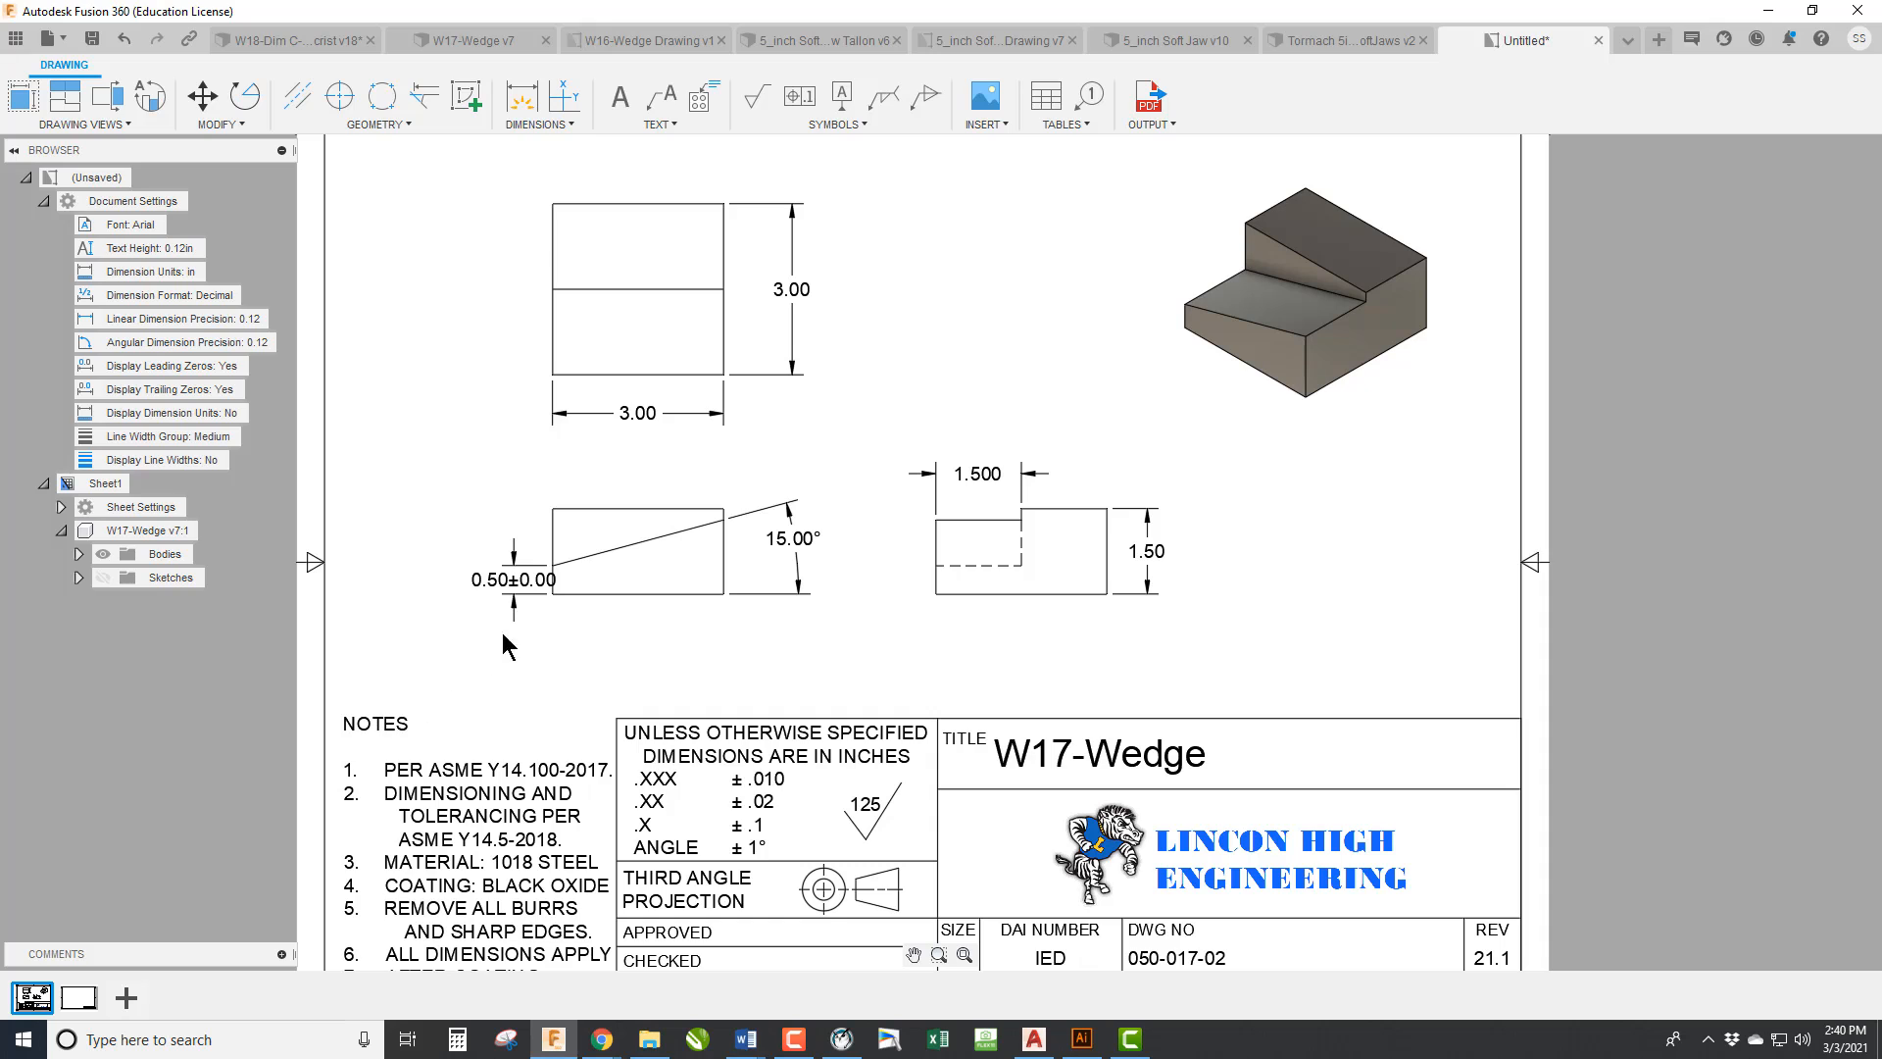
Set the toleranced height dimension's primary precision to 0.123, with its text below the dimension and its arrows clear of the front view.
left_click_drag(512, 595, 482, 639)
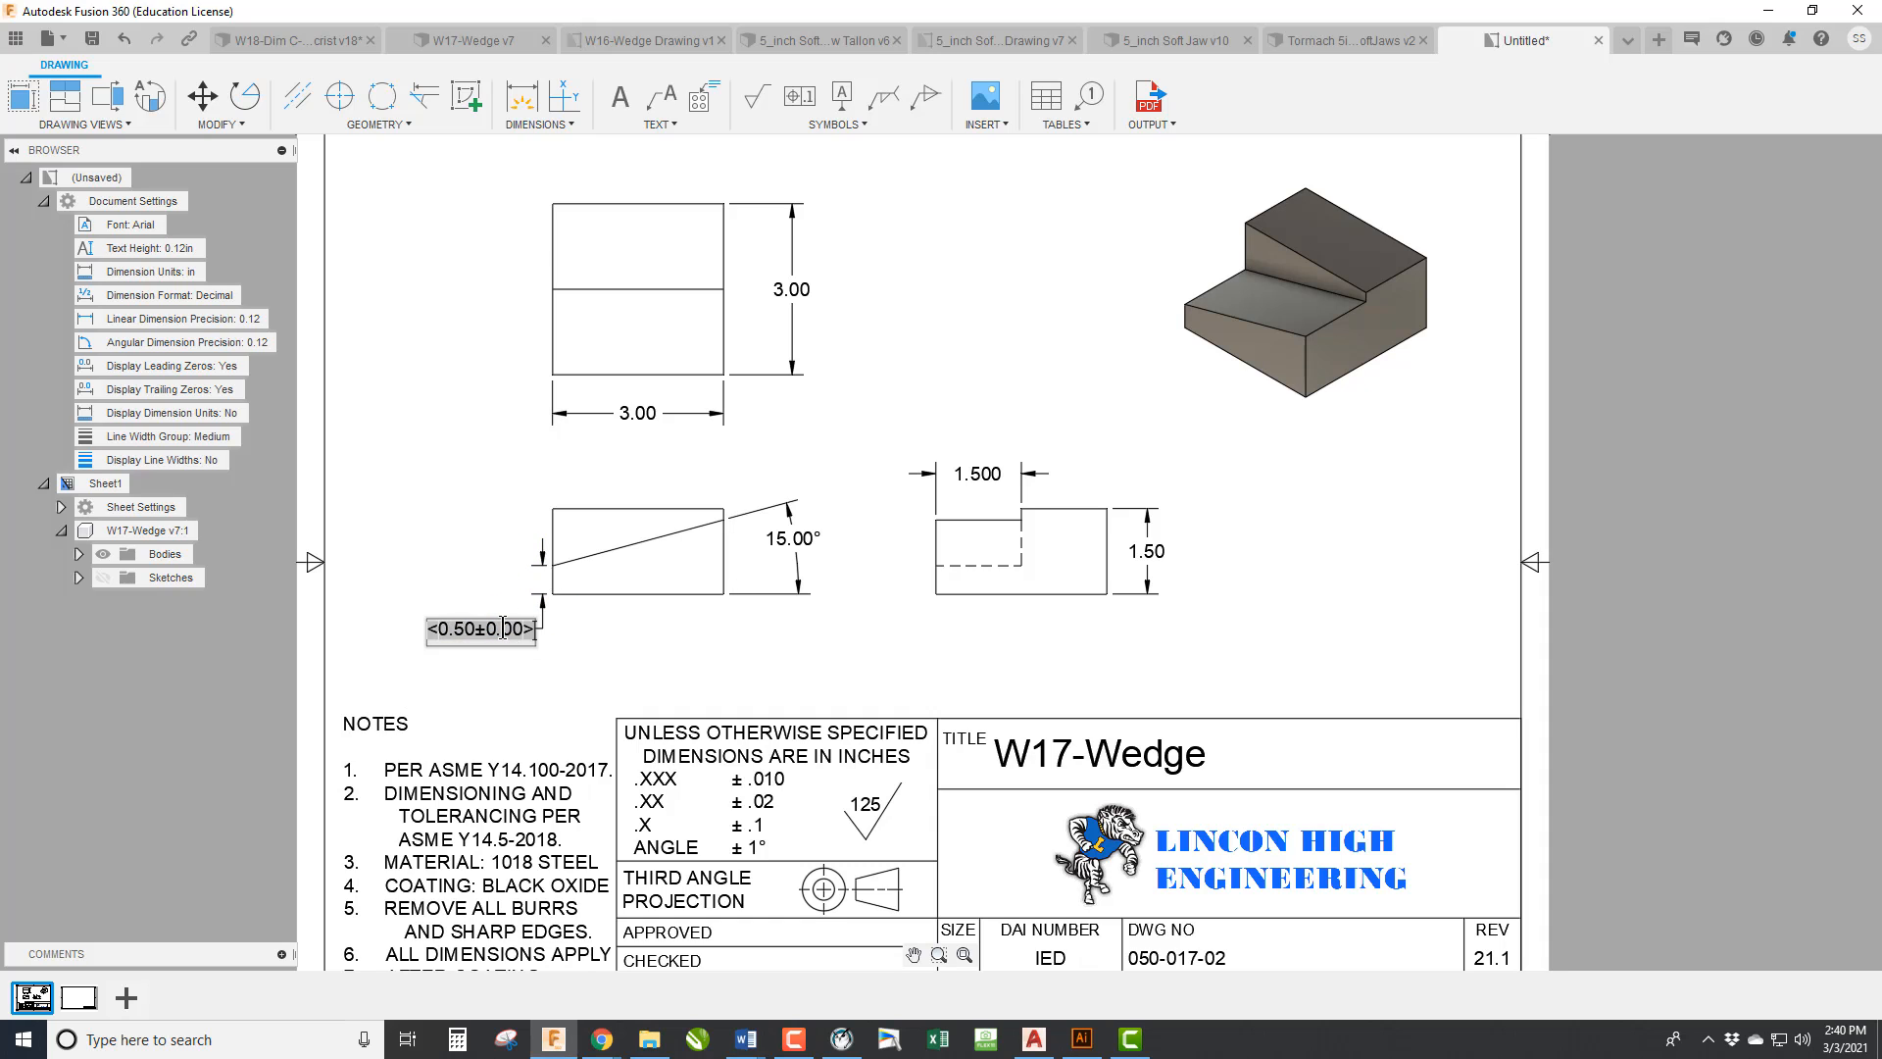
double_click(500, 630)
left_click(1823, 175)
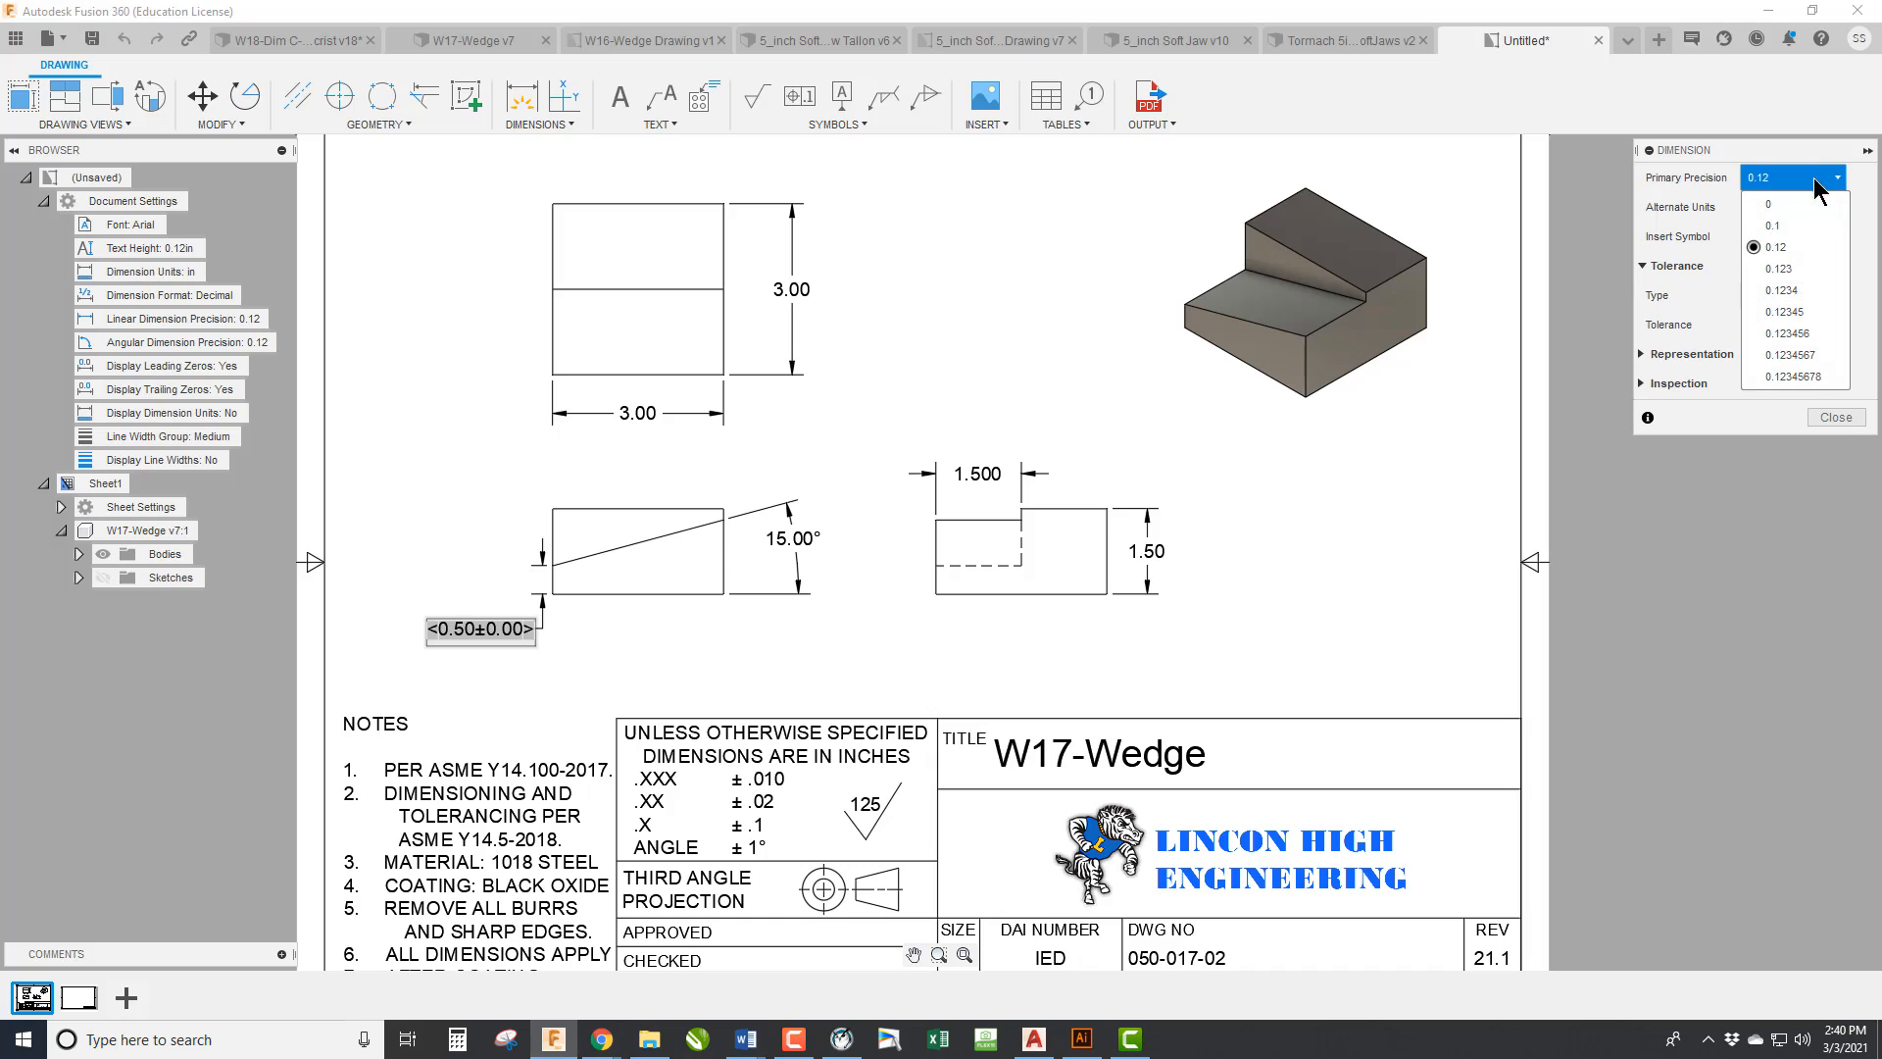
left_click(1803, 286)
left_click(1833, 417)
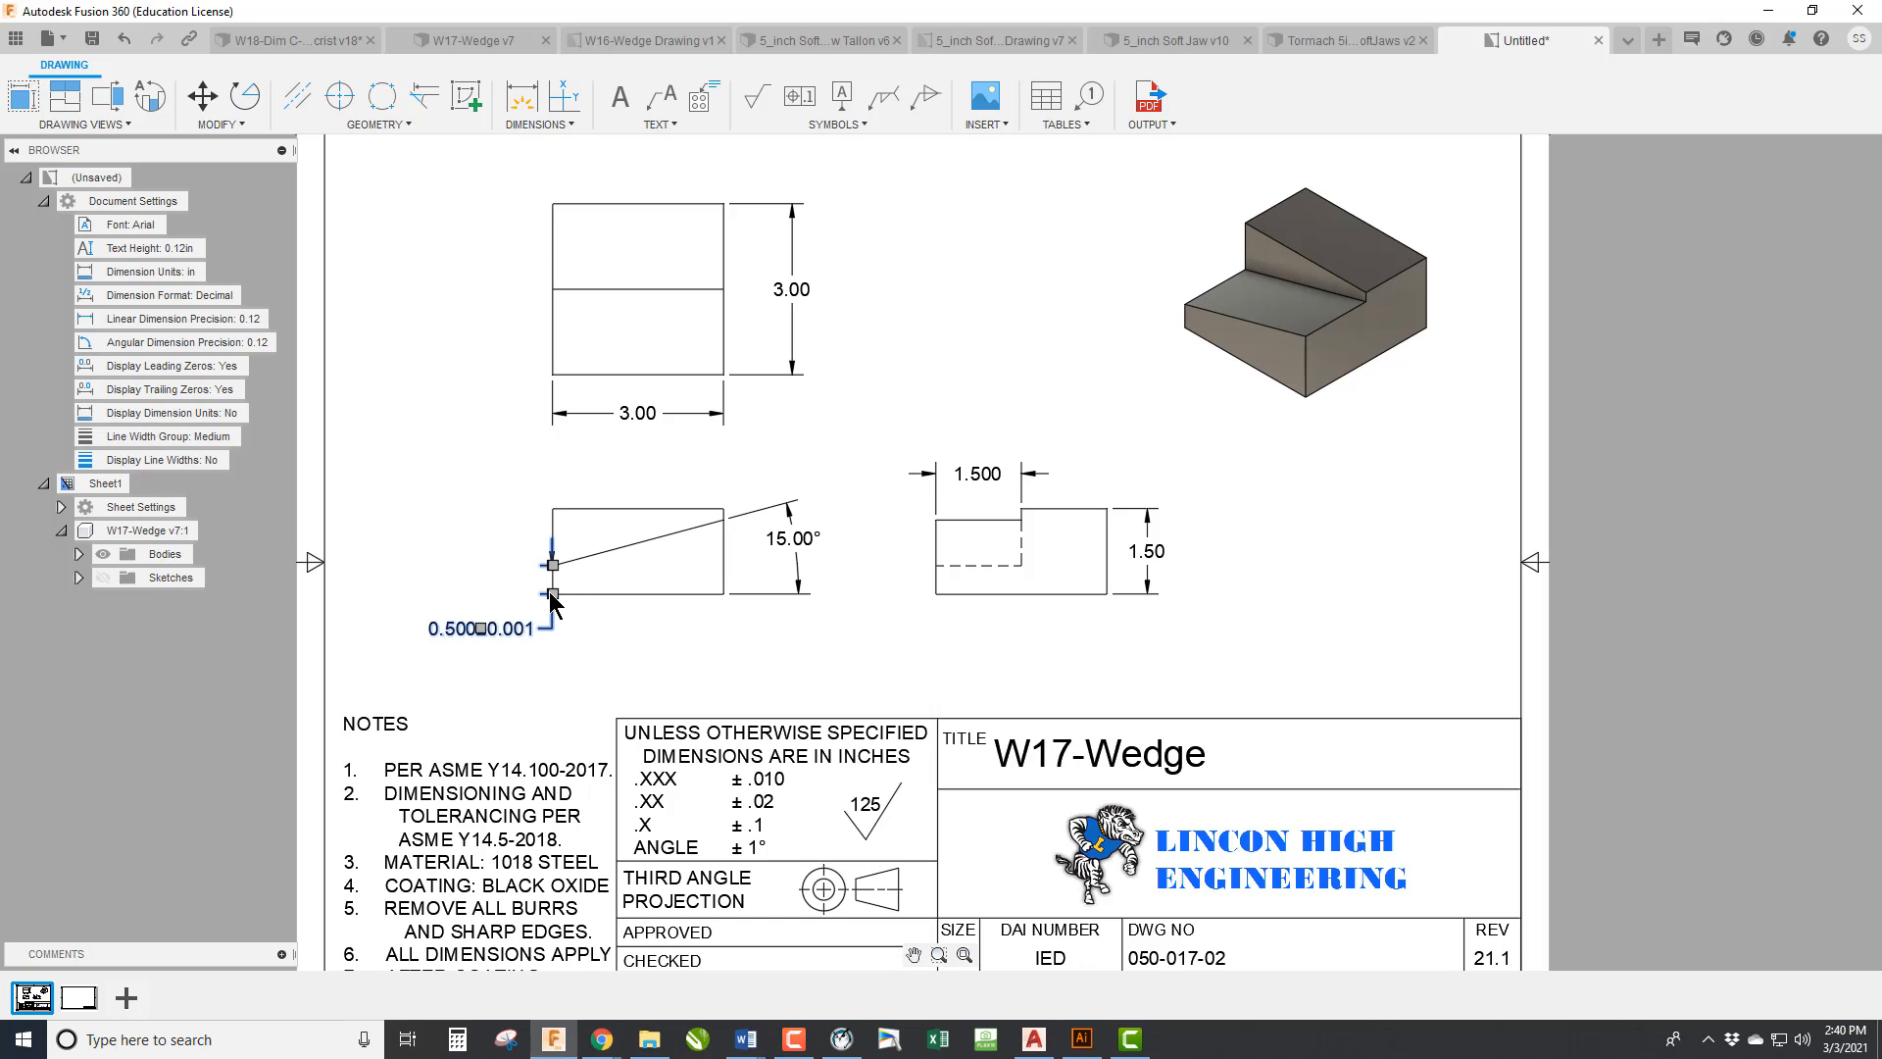
left_click_drag(554, 604, 527, 590)
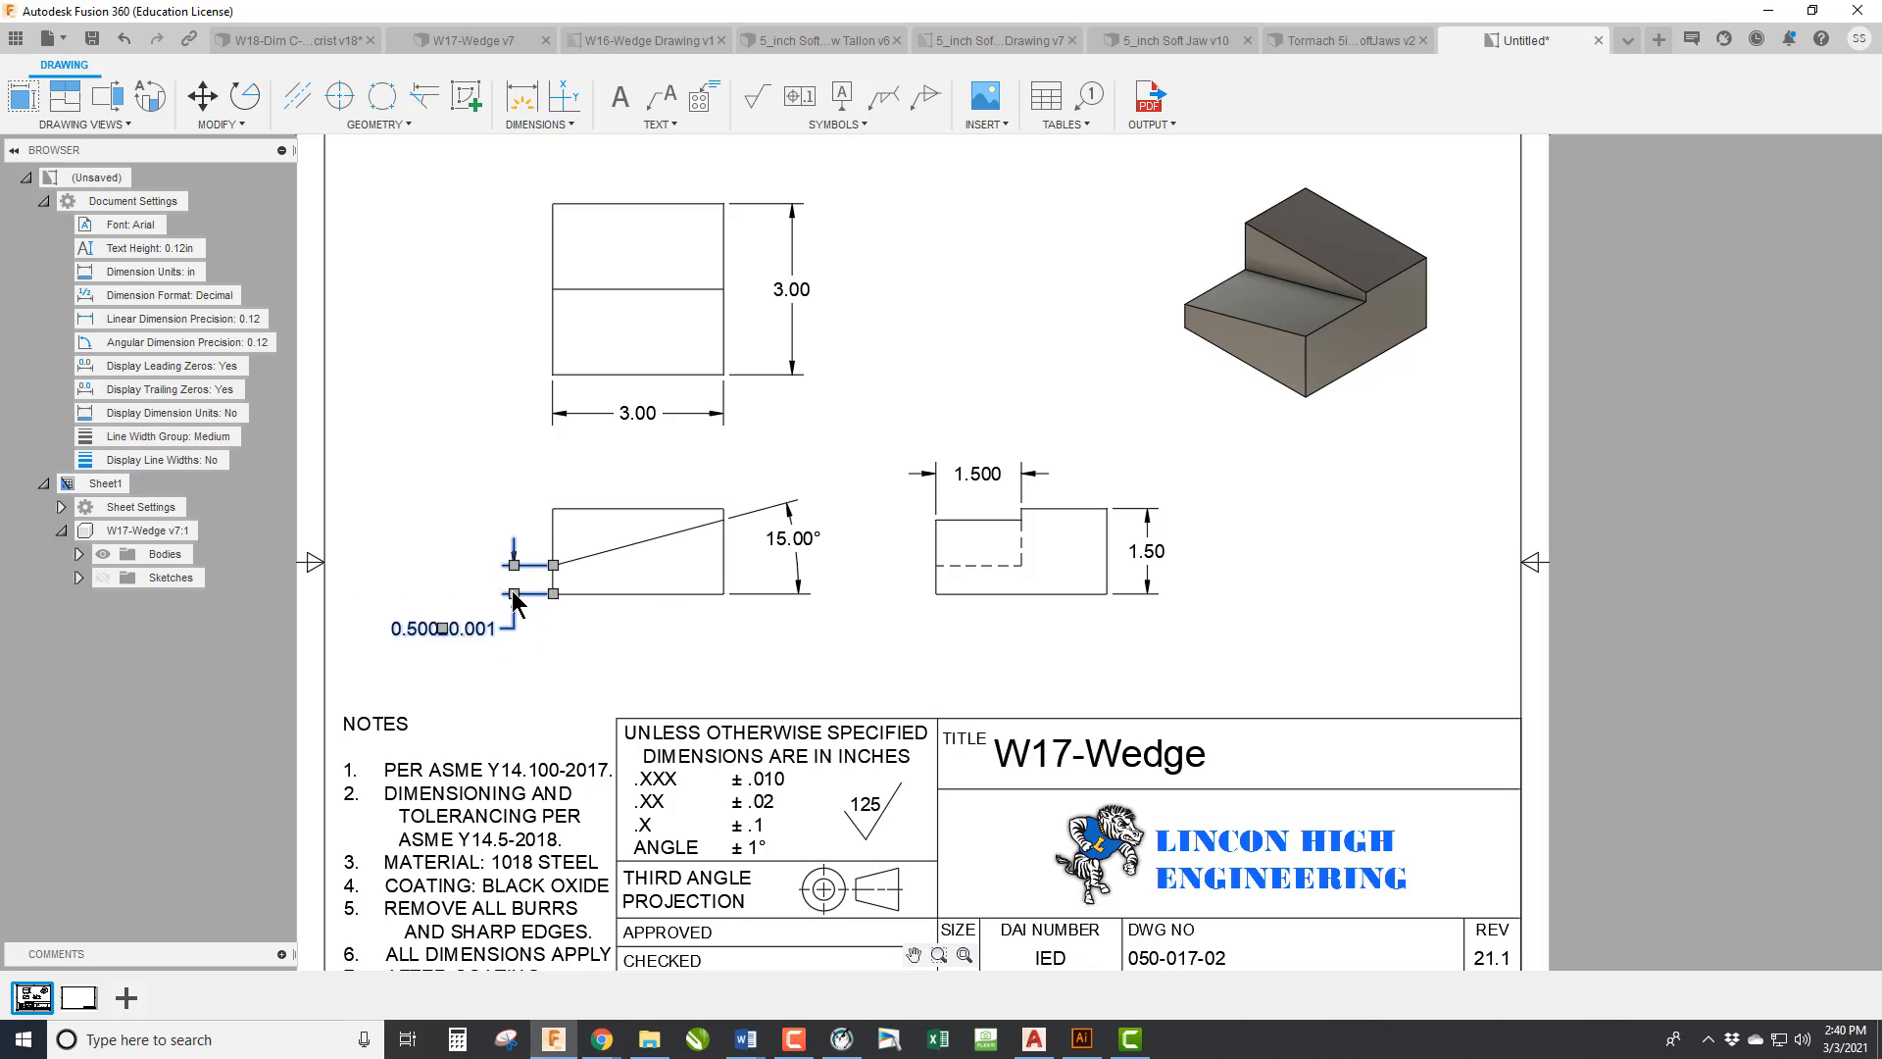